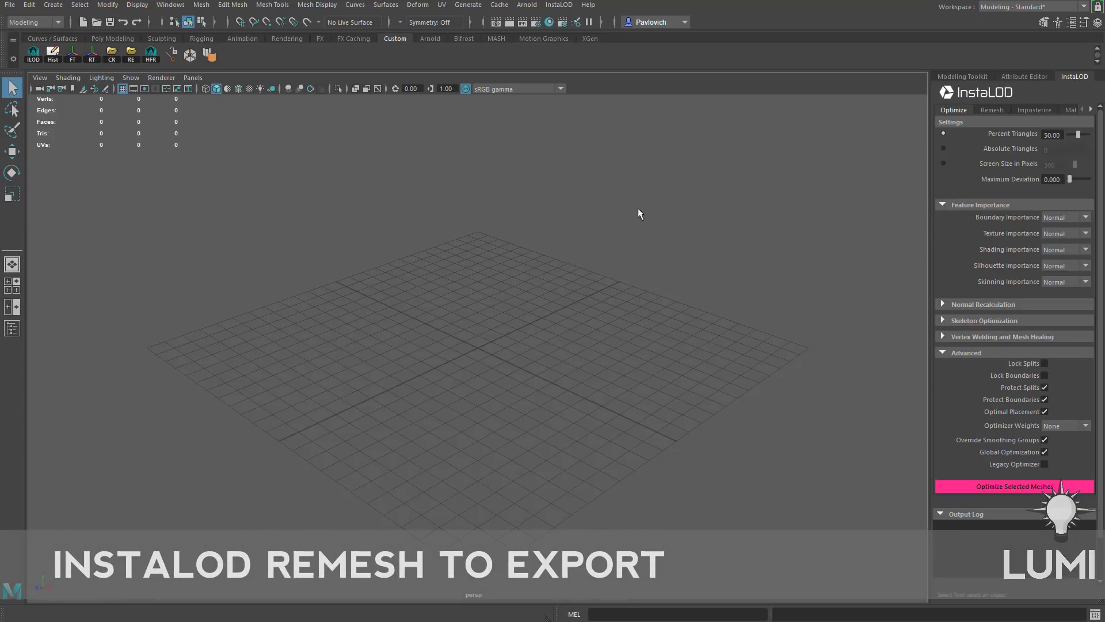
# Float the InstaLOD panel, widen it, and dock it back on the right at a wider width.
pyautogui.moveTo(1068, 74); pyautogui.dragTo(366, 92)
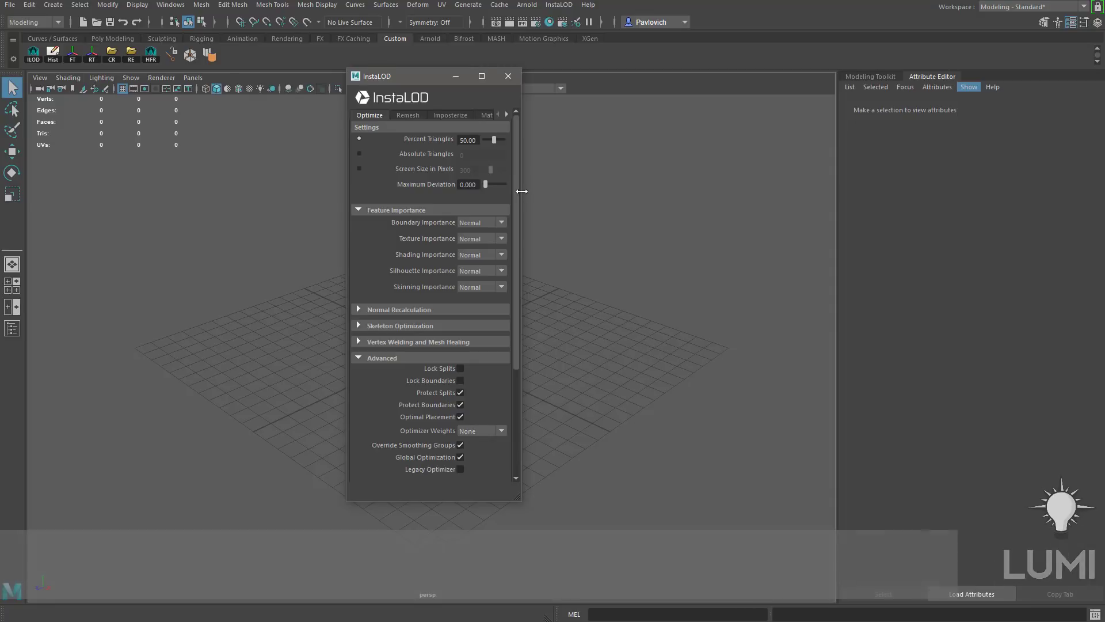
pyautogui.moveTo(521, 195); pyautogui.dragTo(782, 196)
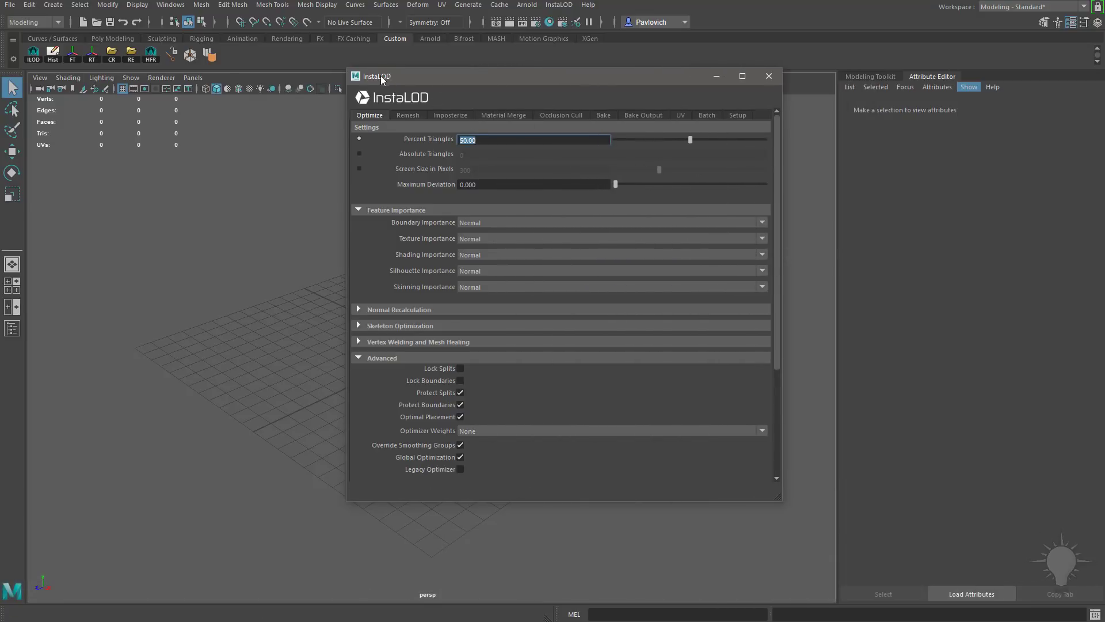
pyautogui.moveTo(384, 81); pyautogui.dragTo(944, 81)
pyautogui.moveTo(921, 156); pyautogui.dragTo(788, 156)
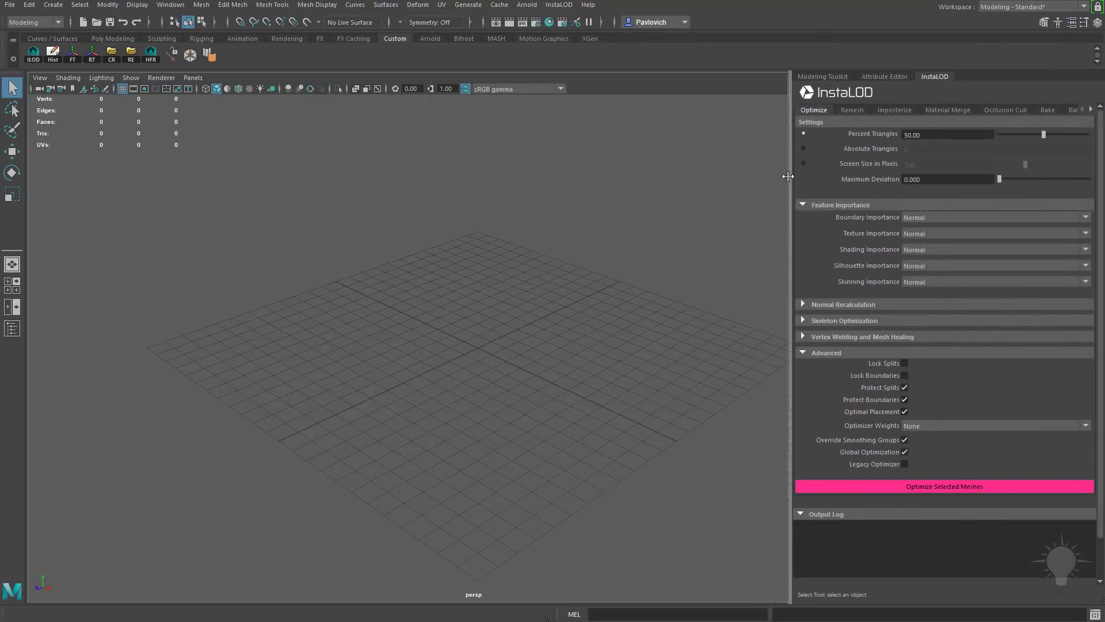
# Import Pistol_high.fbx into the Maya scene by dragging it in from File Explorer.
pyautogui.hotkey('alt', 'Tab')
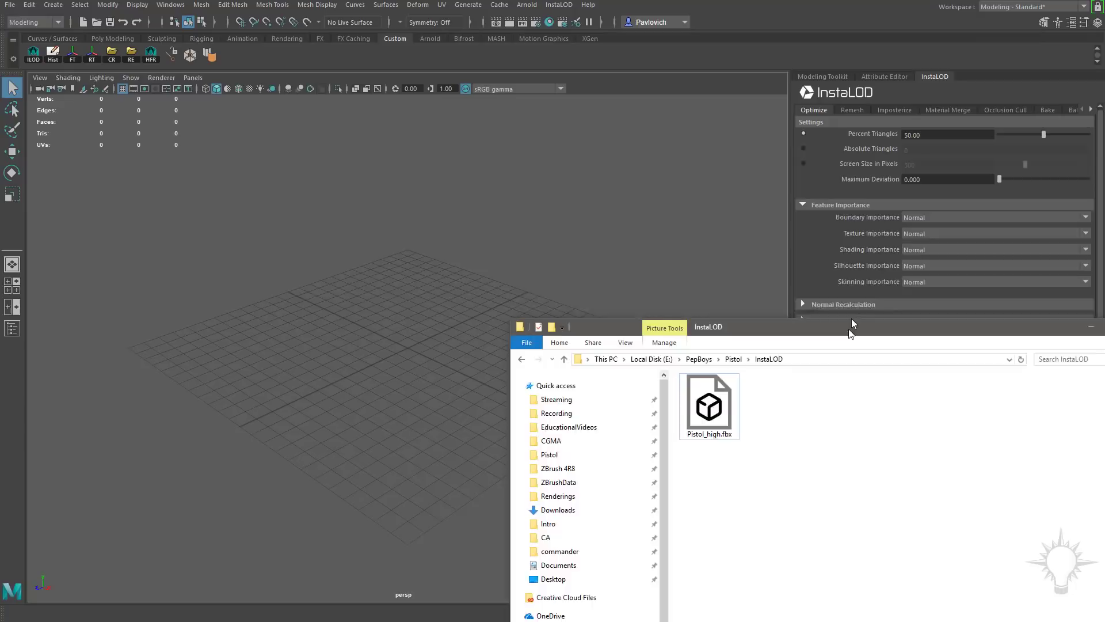
pyautogui.moveTo(679, 202); pyautogui.dragTo(288, 312)
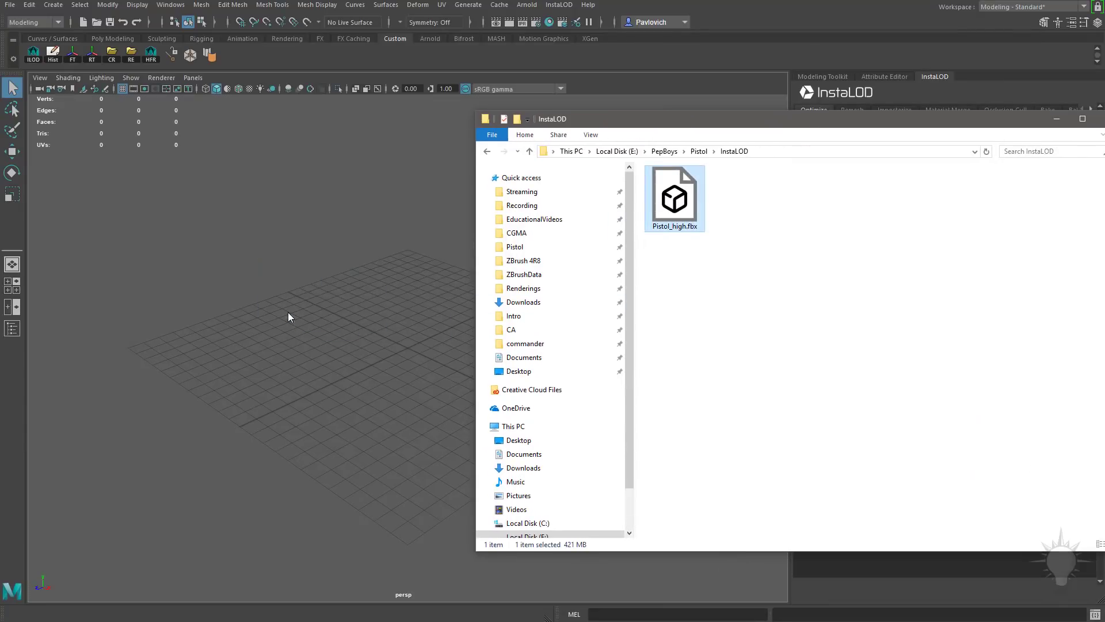
pyautogui.click(560, 588)
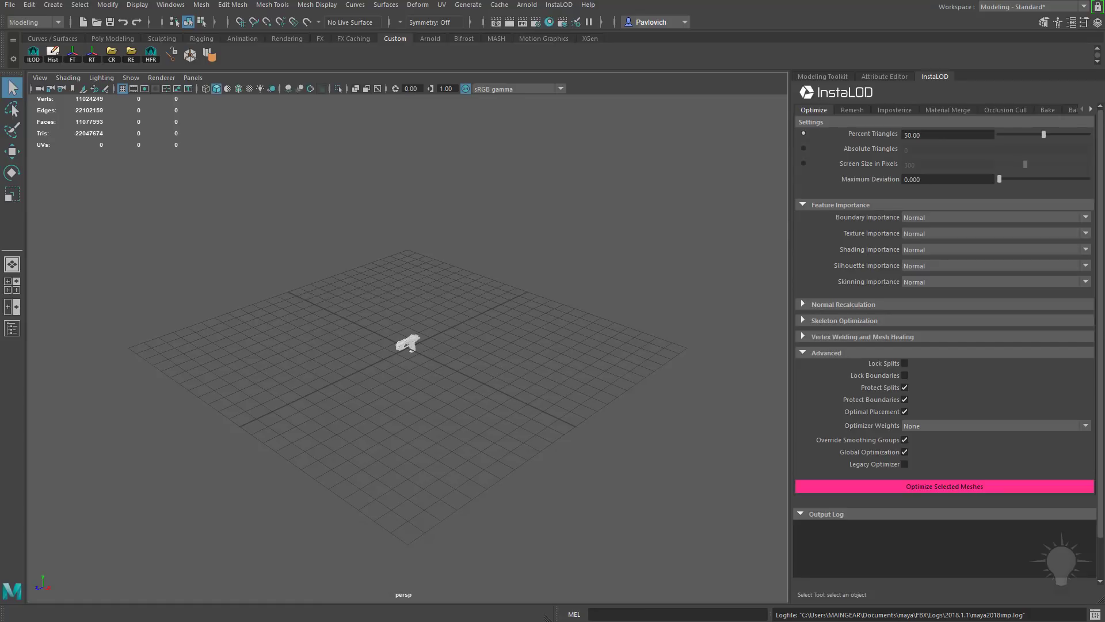
# Save Maya preferences with the linear working unit kept at centimeter.
pyautogui.scroll(3, 459, 326)
pyautogui.keyDown('alt'); pyautogui.moveTo(674, 501); pyautogui.dragTo(526, 432); pyautogui.keyUp('alt')
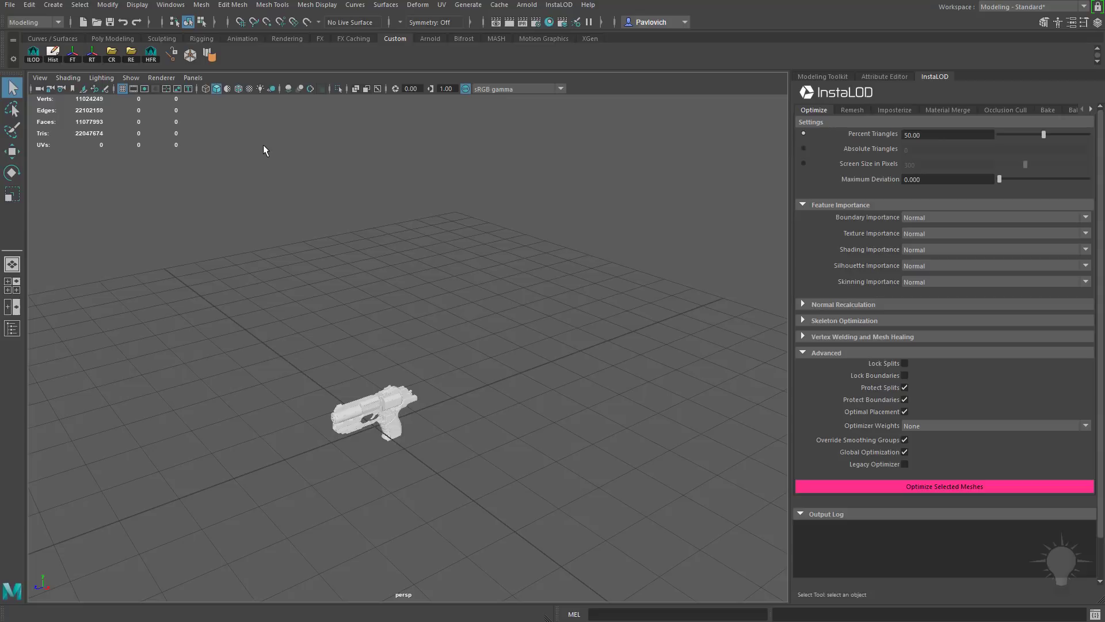
pyautogui.click(171, 4)
pyautogui.moveTo(218, 116)
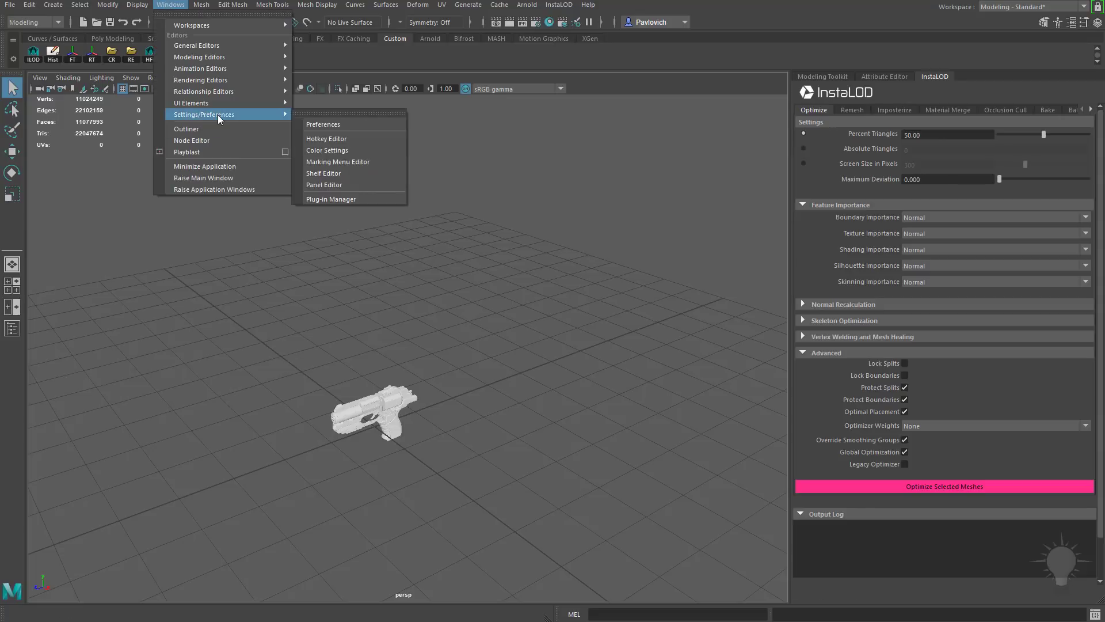
pyautogui.click(320, 124)
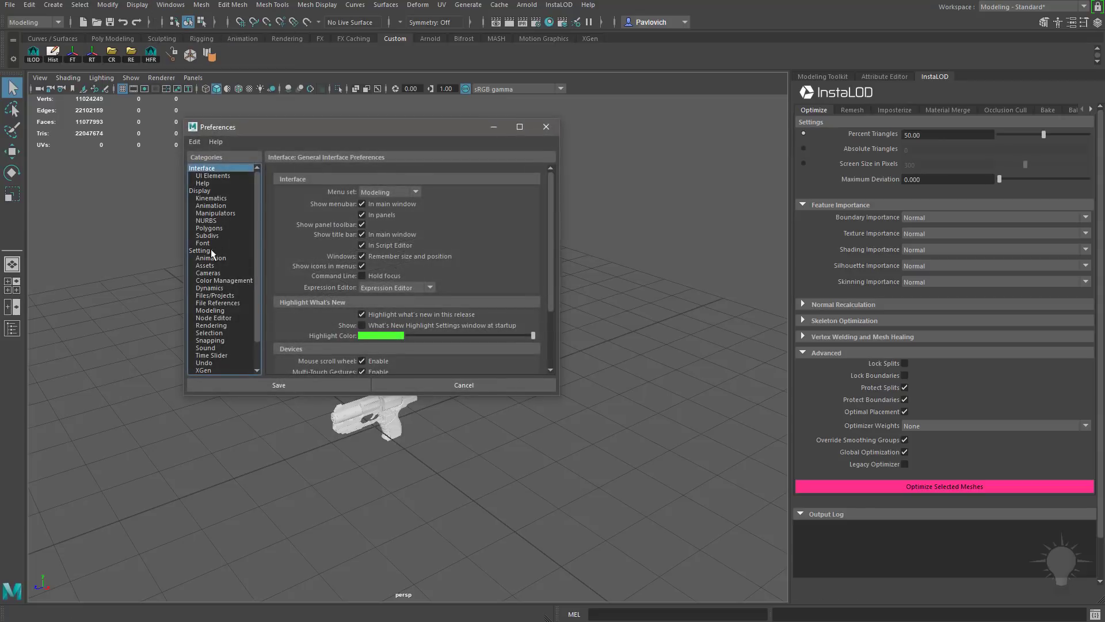
pyautogui.click(202, 250)
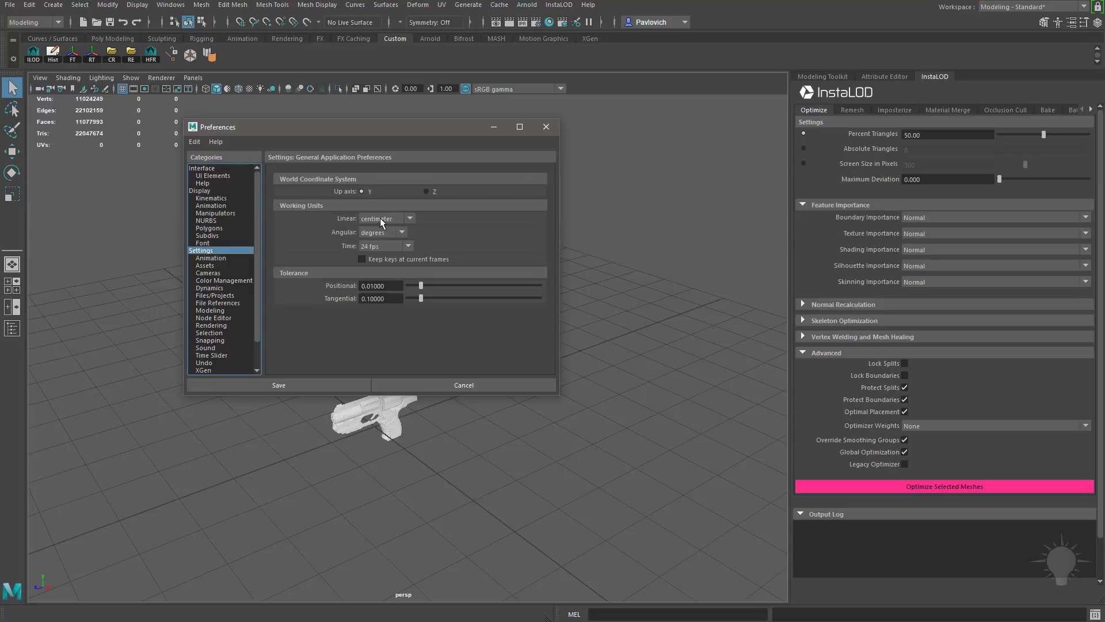
pyautogui.click(556, 127)
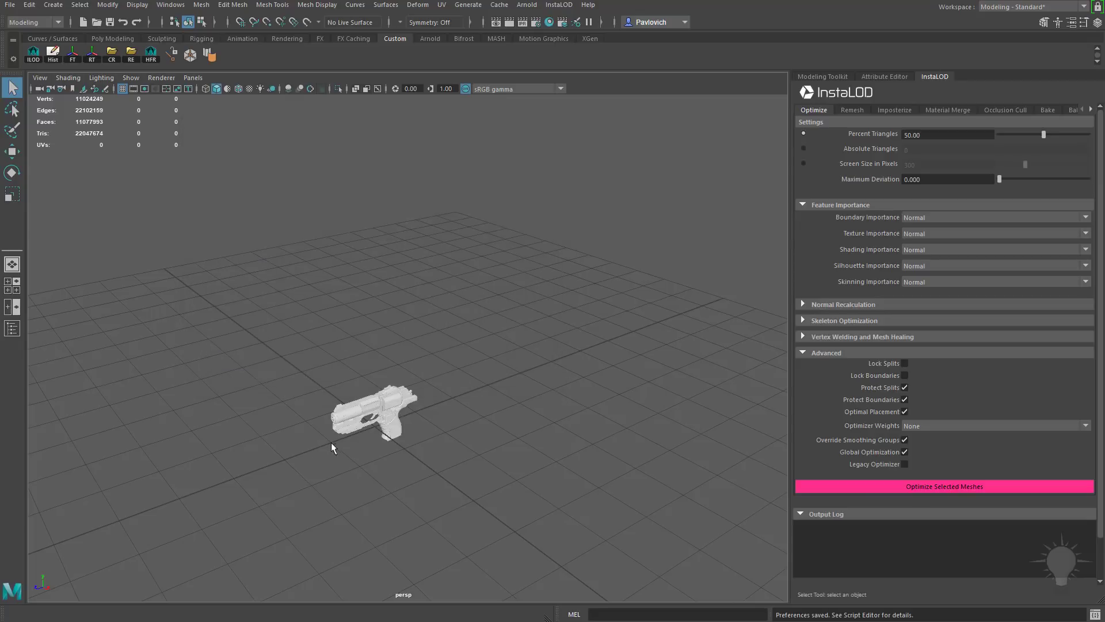
# Review the grid options (length 12, lines every 5 units, 5 subdivisions) and close them.
pyautogui.click(137, 5)
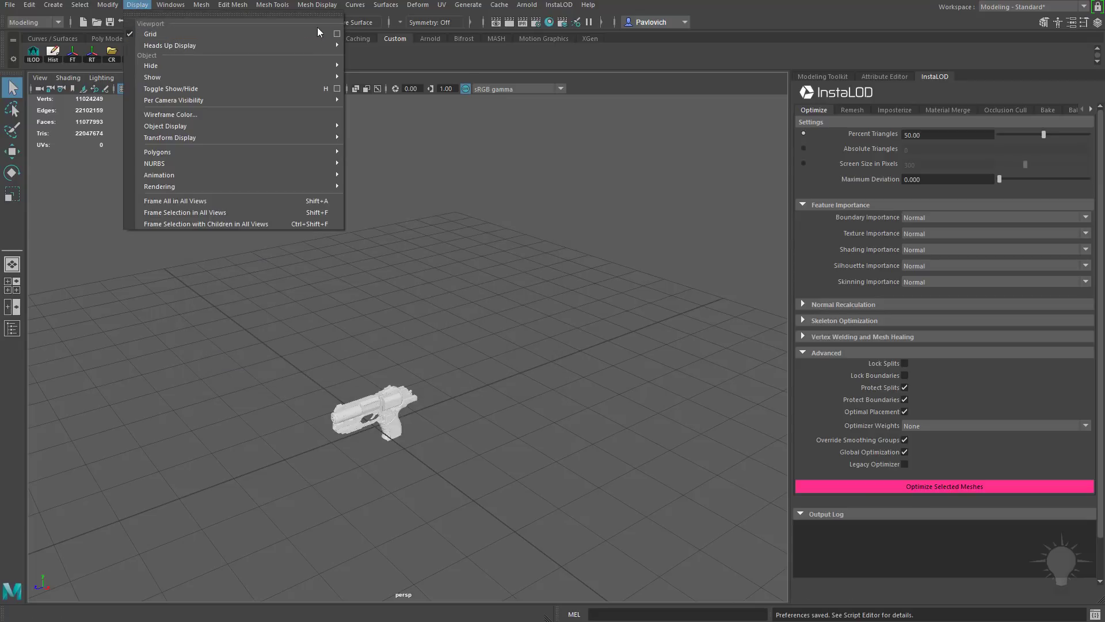
pyautogui.click(337, 34)
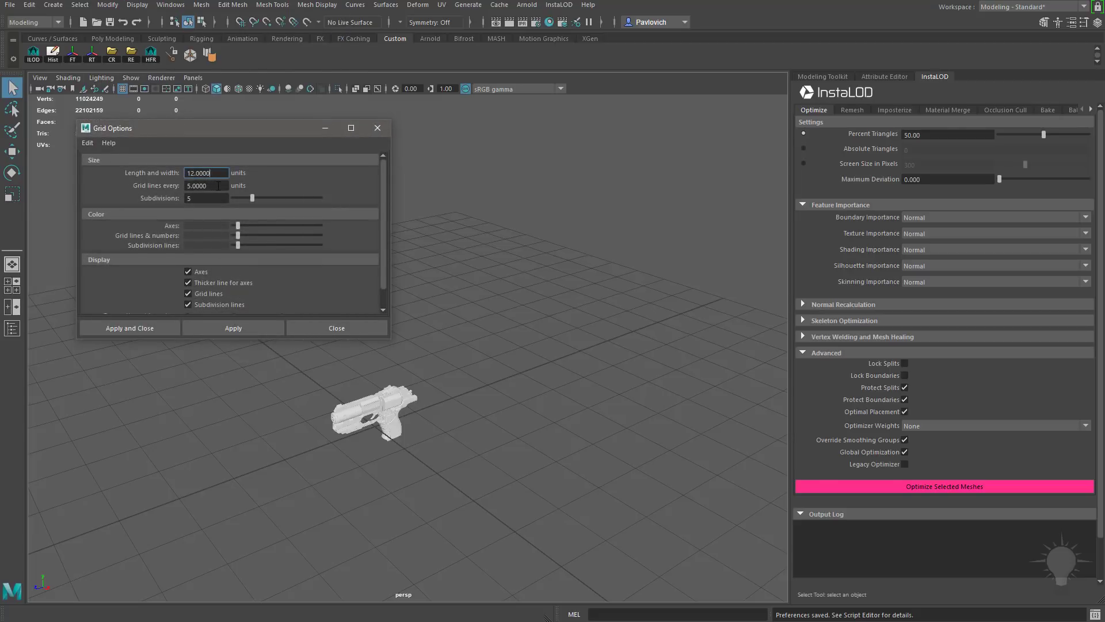
pyautogui.click(364, 429)
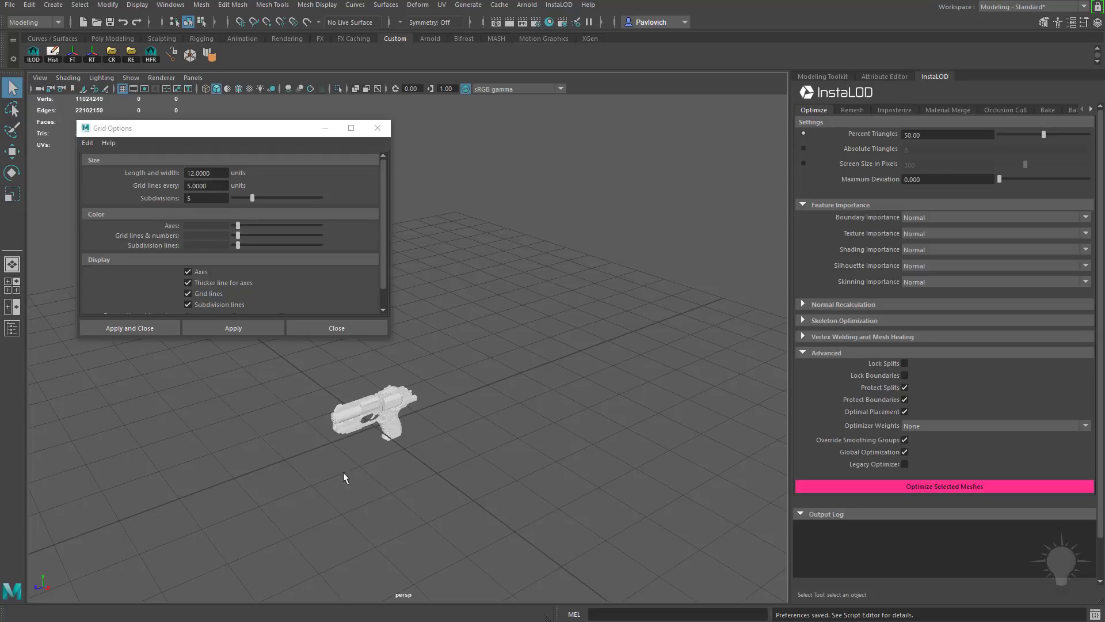
pyautogui.click(378, 128)
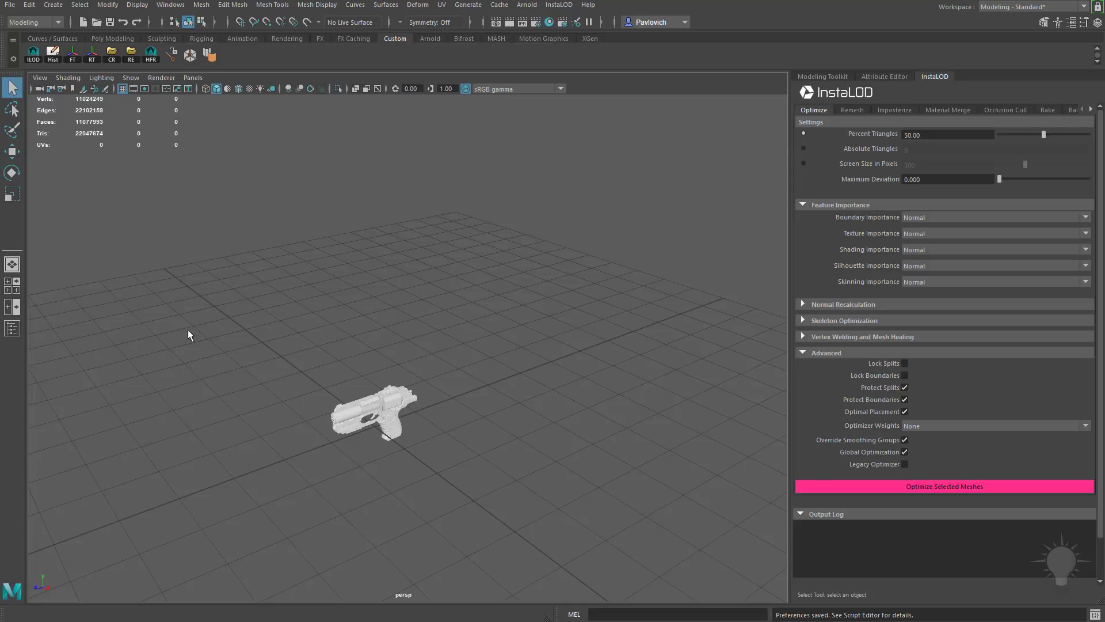
# Group the eight pistol parts, Trigger_high through Body_high, into a group named Pistol.
pyautogui.click(12, 331)
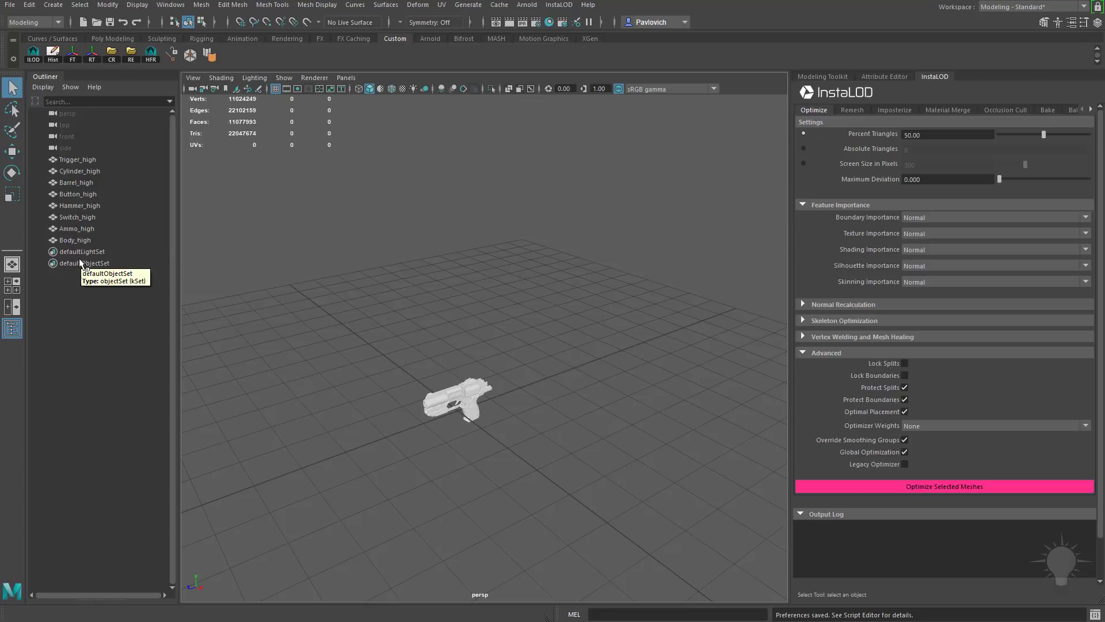
pyautogui.click(93, 163)
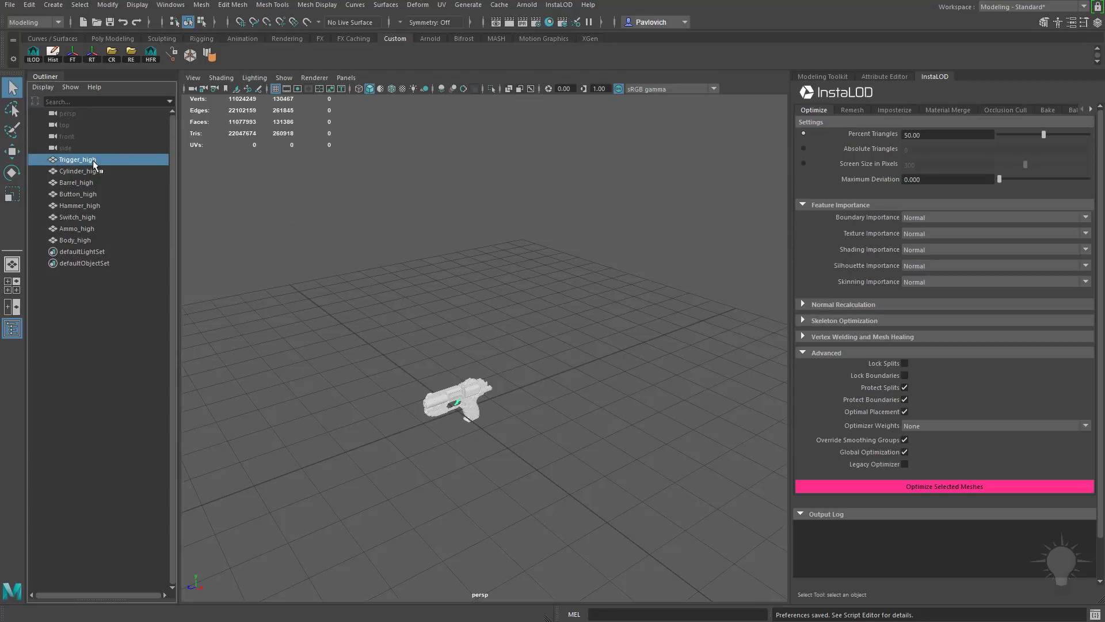
pyautogui.keyDown('shift'); pyautogui.click(78, 240); pyautogui.keyUp('shift')
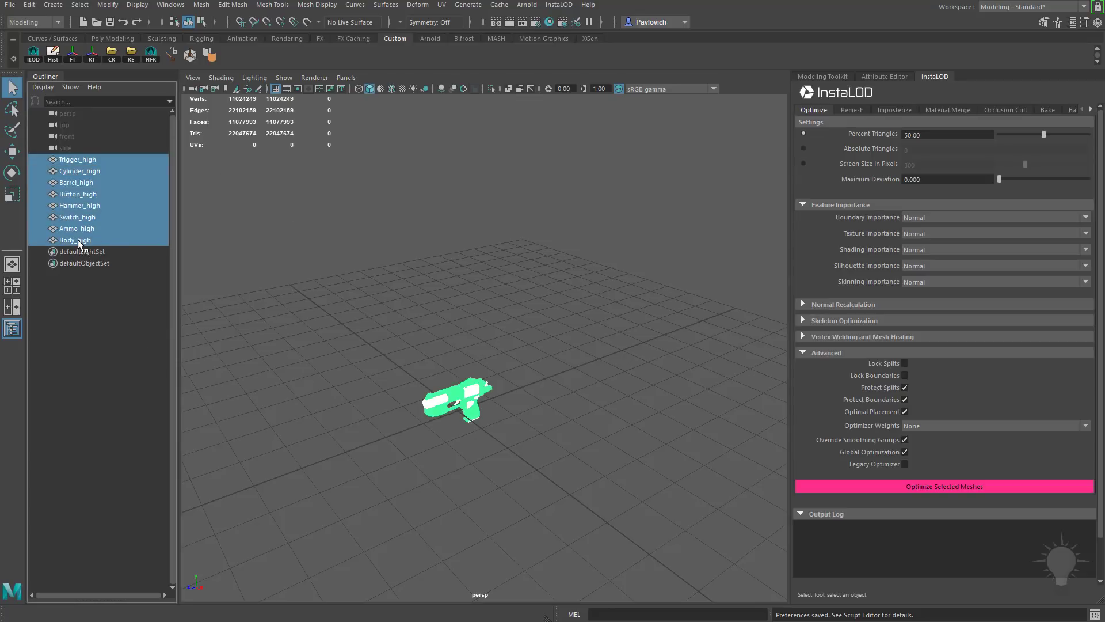
pyautogui.hotkey('ctrl', 'g')
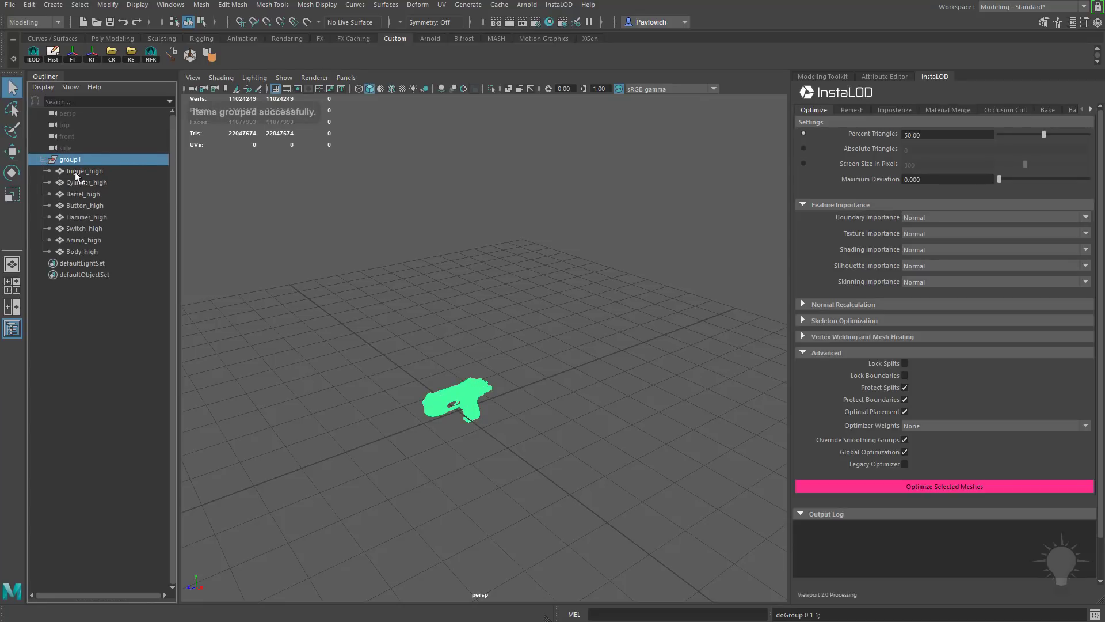
pyautogui.doubleClick(70, 160)
pyautogui.write('Pistol')
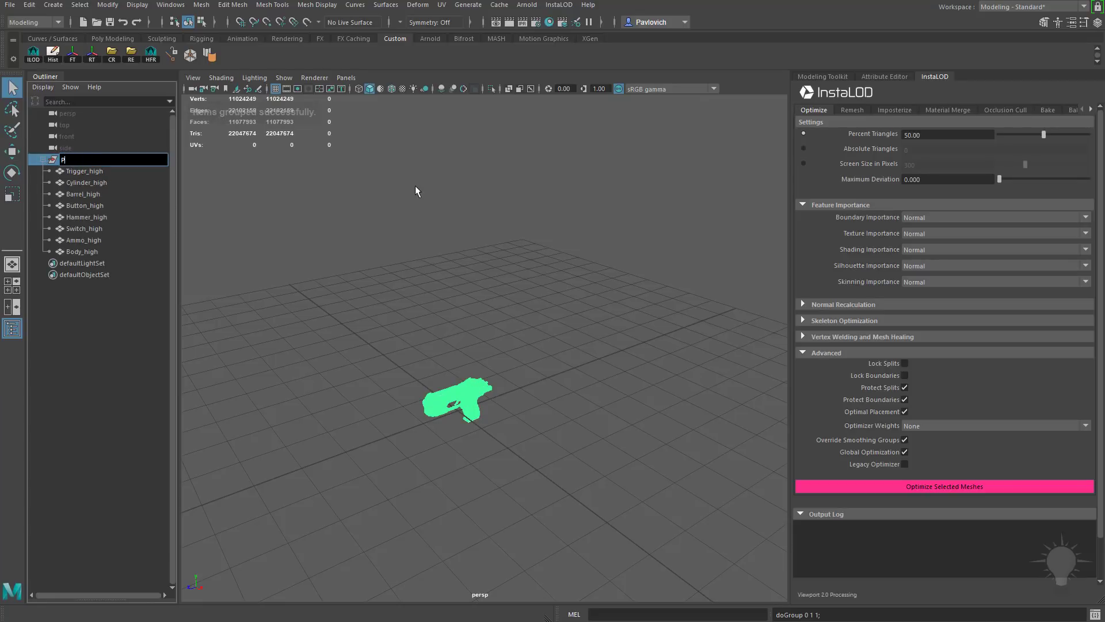
pyautogui.press('Return')
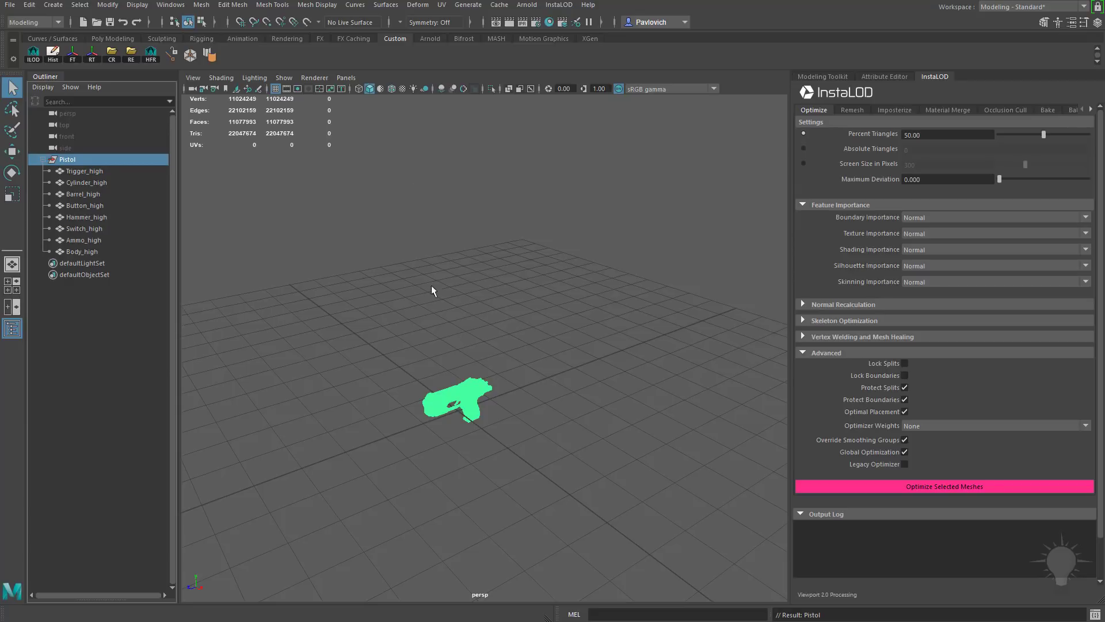
# Scale the Pistol group up uniformly to about 3.869, then deselect it.
pyautogui.press('e')
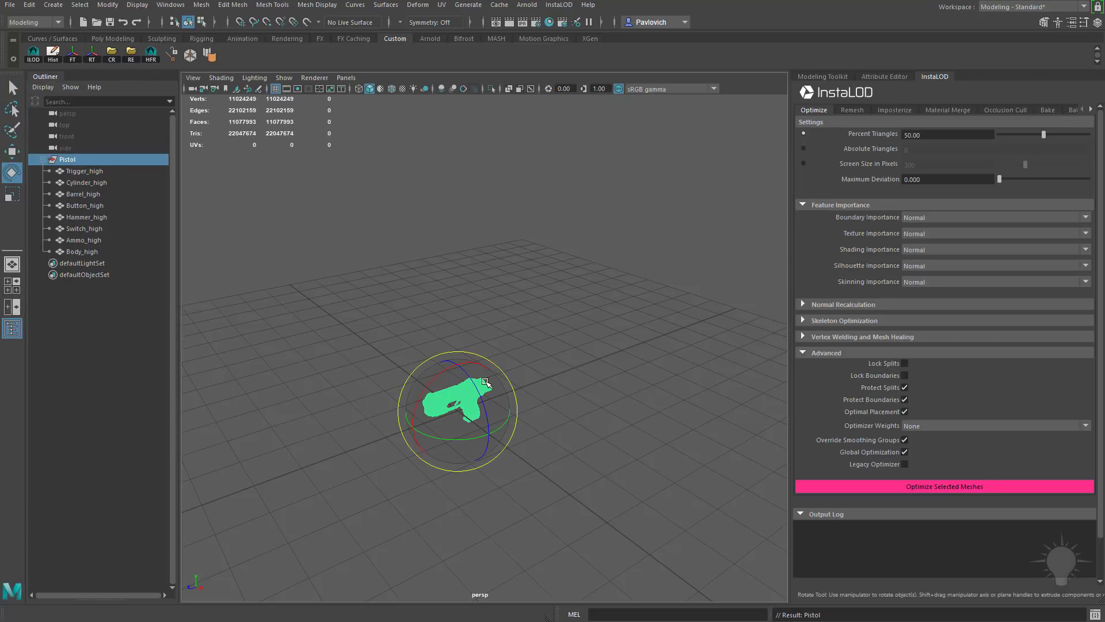
pyautogui.press('r')
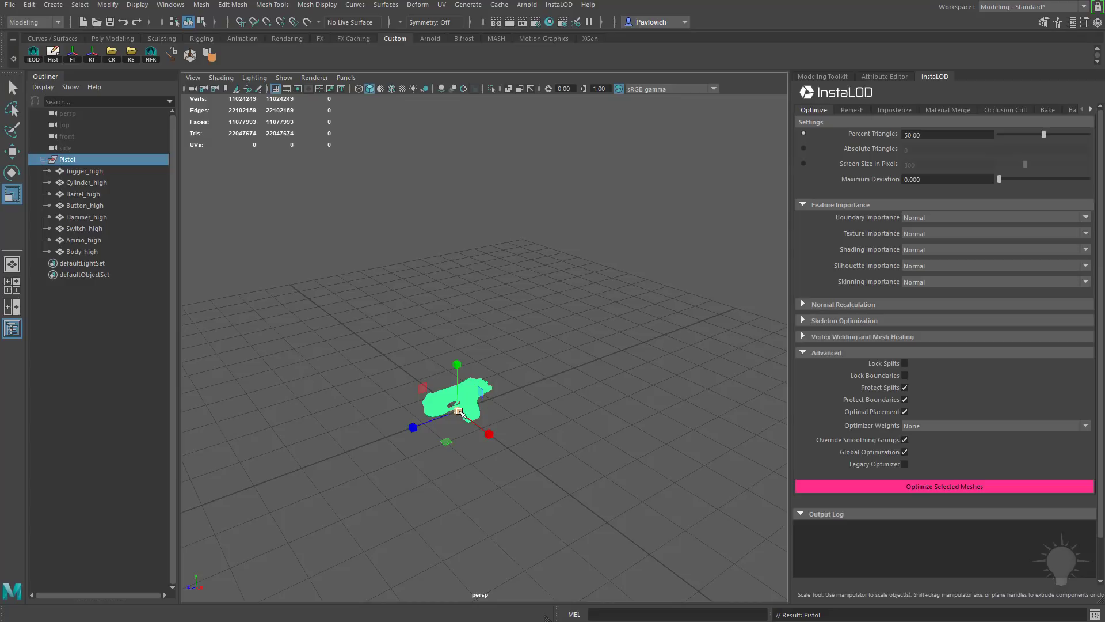
pyautogui.moveTo(458, 411); pyautogui.dragTo(370, 427)
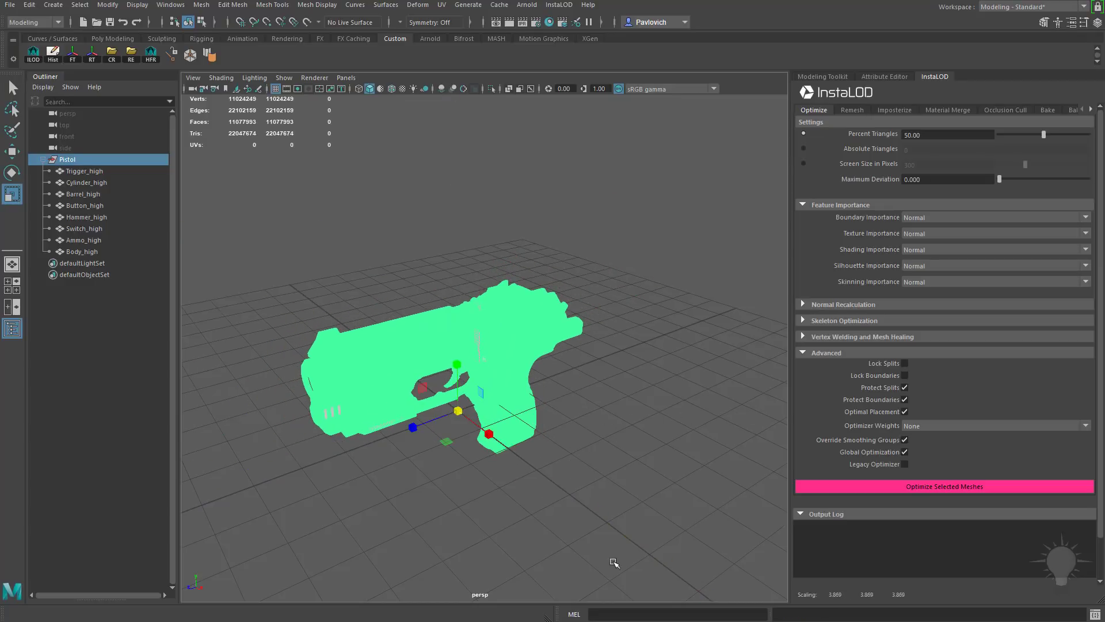
pyautogui.click(599, 202)
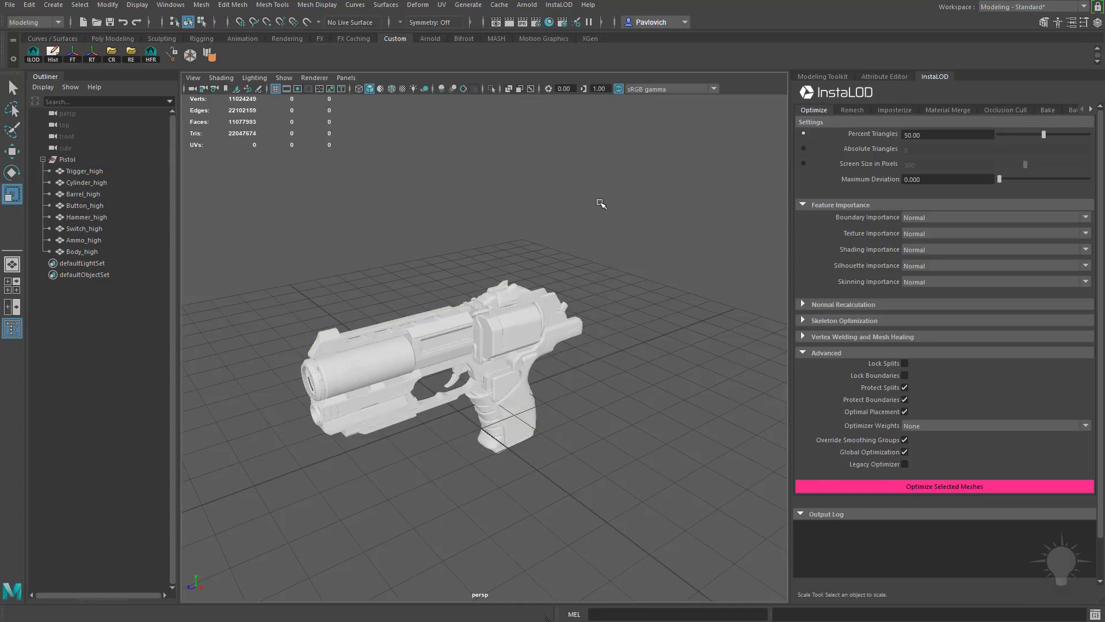
pyautogui.moveTo(790, 200); pyautogui.dragTo(868, 180)
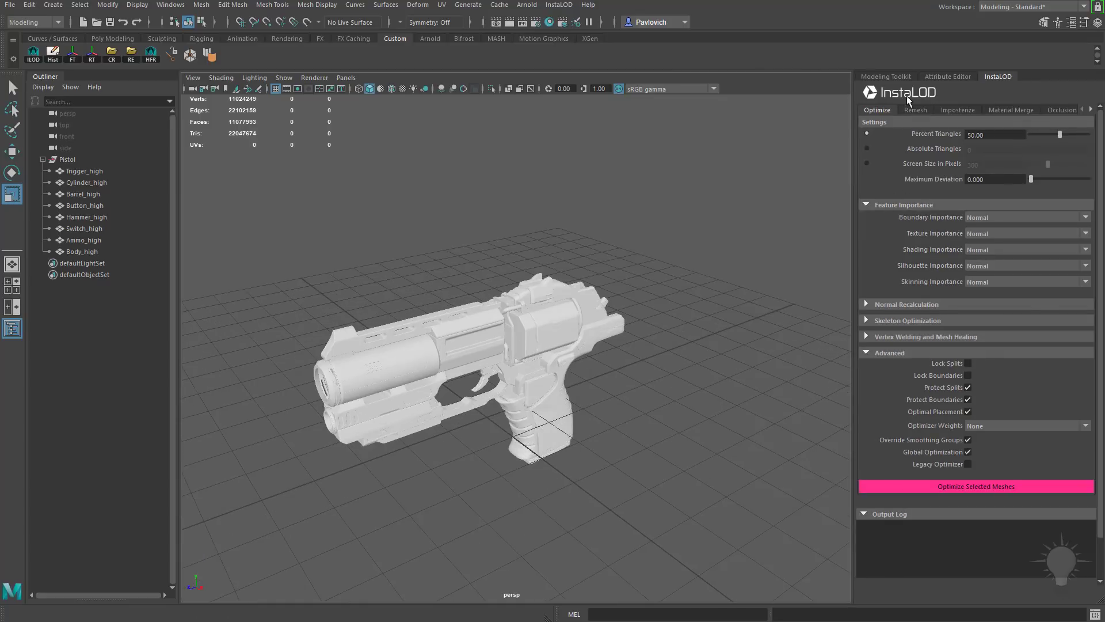
# Widen the InstaLOD settings area and bring up its Setup settings.
pyautogui.click(1089, 110)
pyautogui.click(1090, 110)
pyautogui.click(1089, 110)
pyautogui.click(1089, 110)
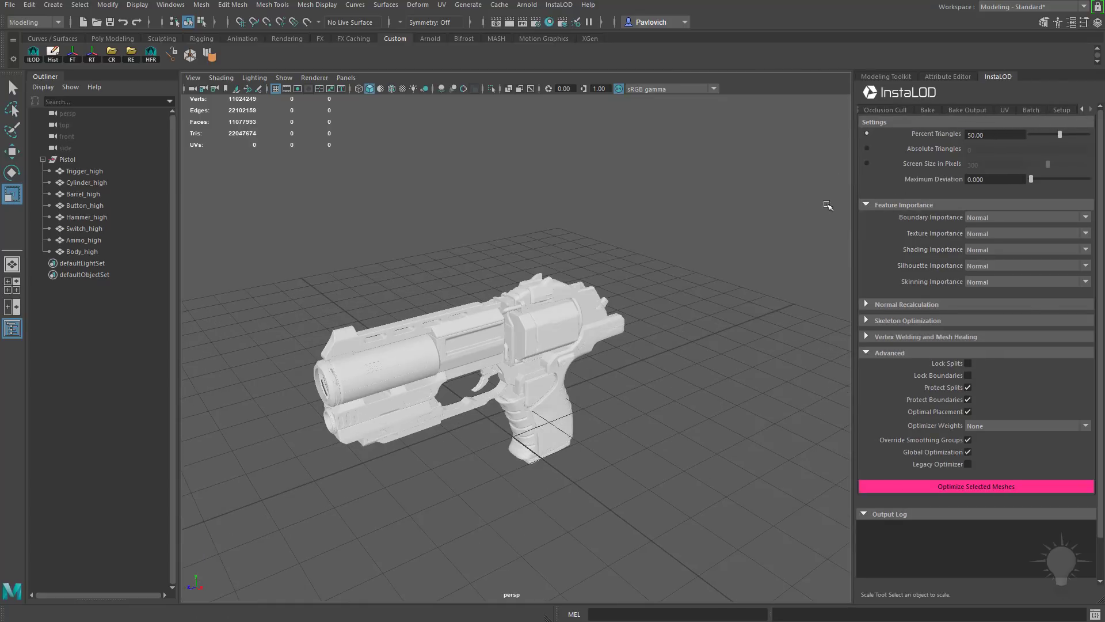
pyautogui.moveTo(852, 199); pyautogui.dragTo(685, 215)
pyautogui.click(1076, 110)
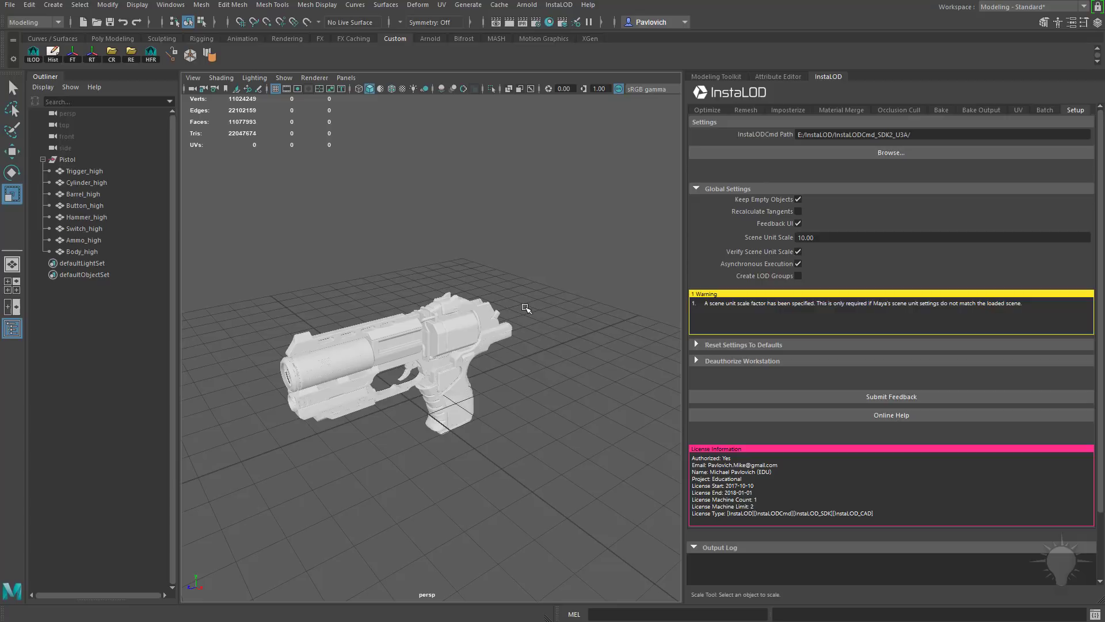
# Set Scene Unit Scale to 1.00 and reset all InstaLOD settings to defaults.
pyautogui.click(903, 236)
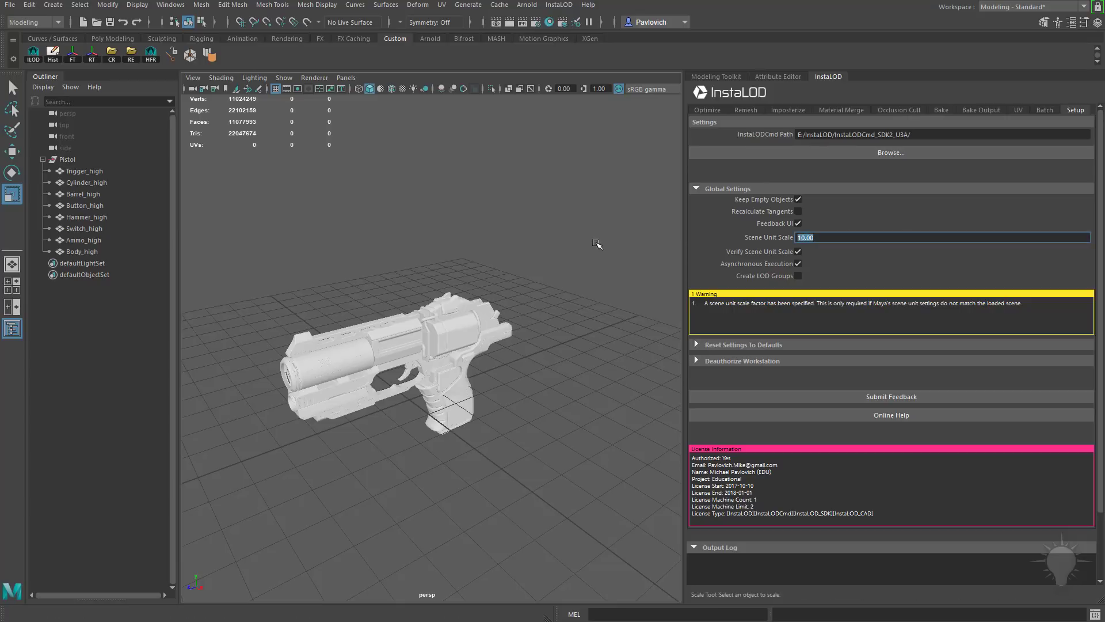
pyautogui.write('1')
pyautogui.press('Return')
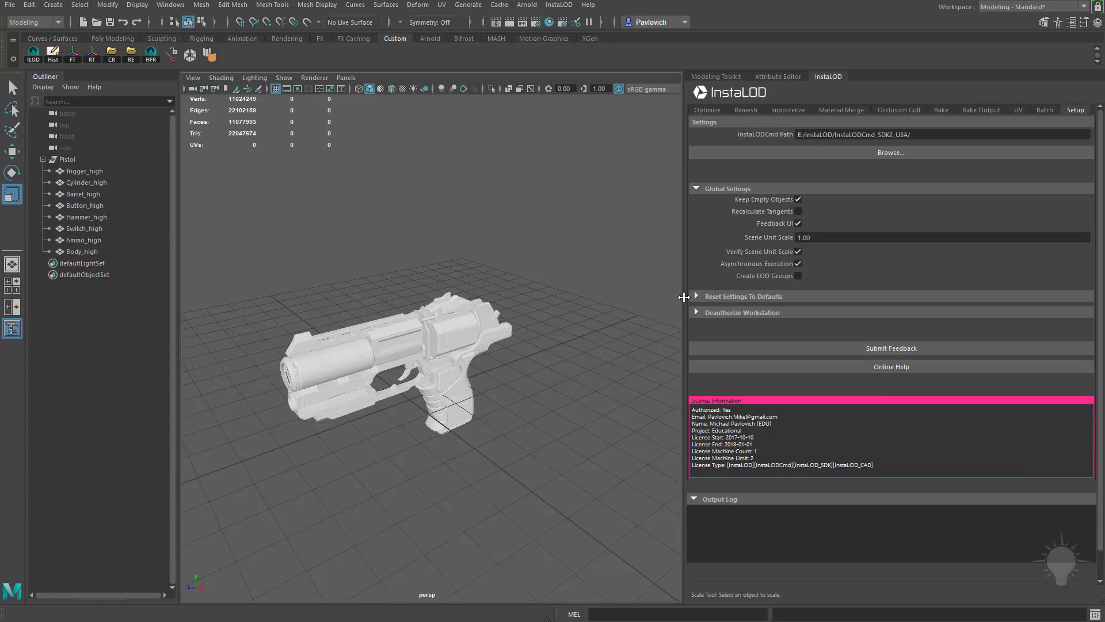
pyautogui.click(760, 296)
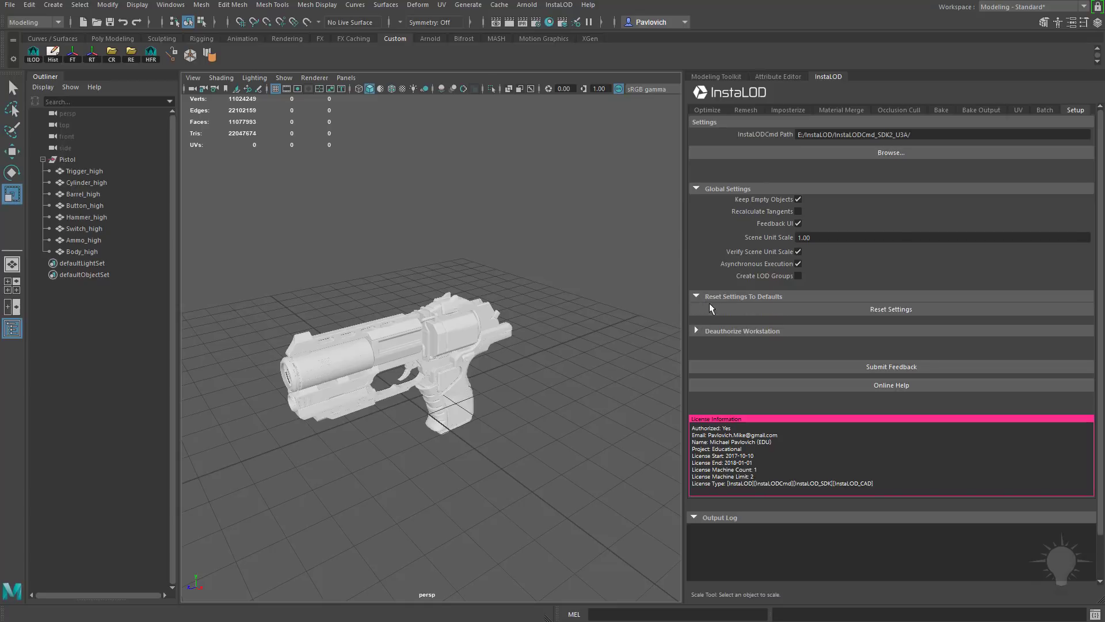
pyautogui.click(872, 310)
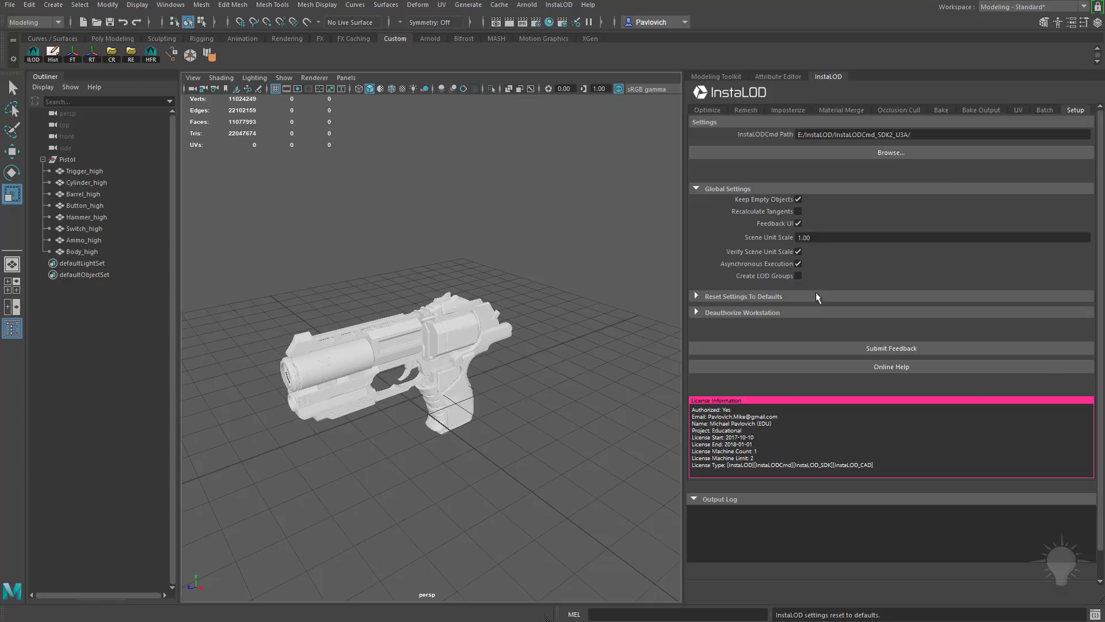
pyautogui.click(708, 110)
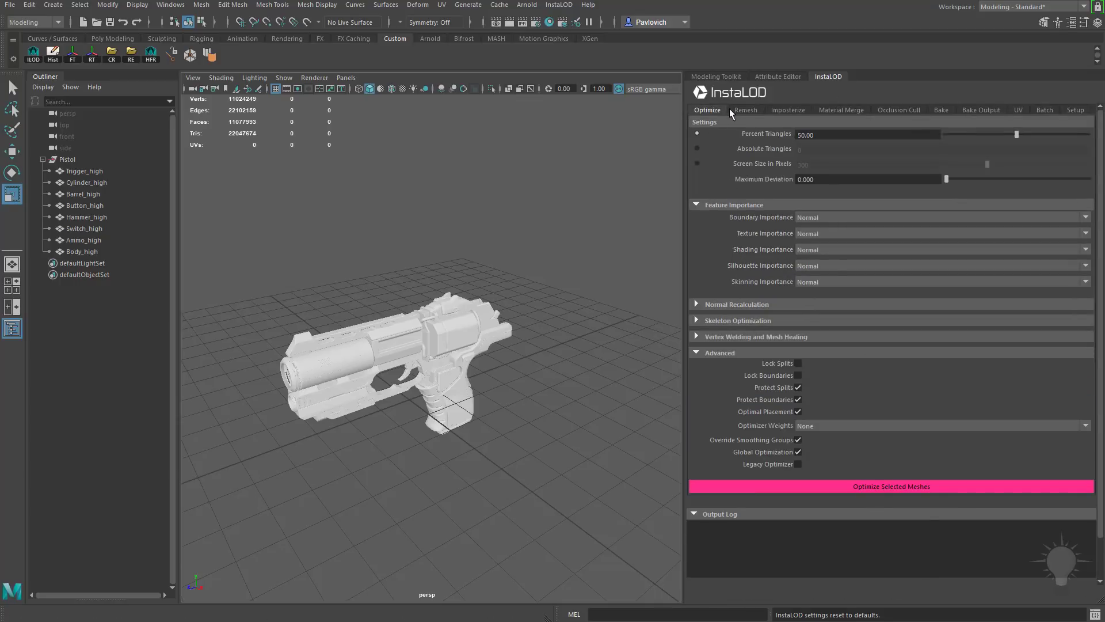
# Browse the Remesh, Imposterize, Material Merge, Occlusion Cull, Bake, Bake Output, UV and Batch settings, ending on Remesh.
pyautogui.click(744, 111)
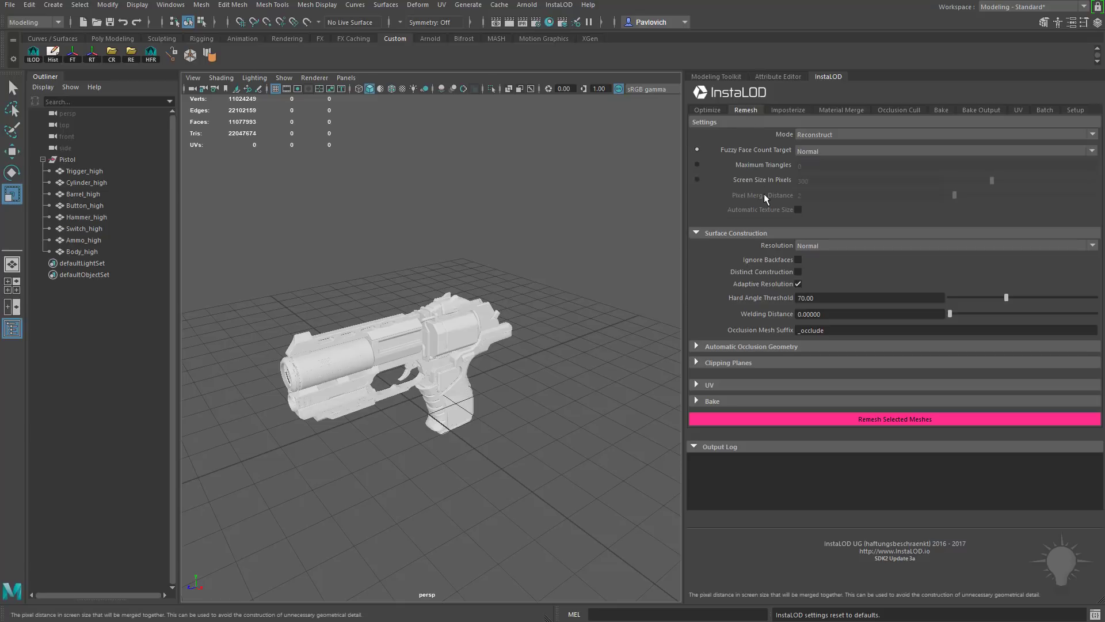
pyautogui.click(787, 111)
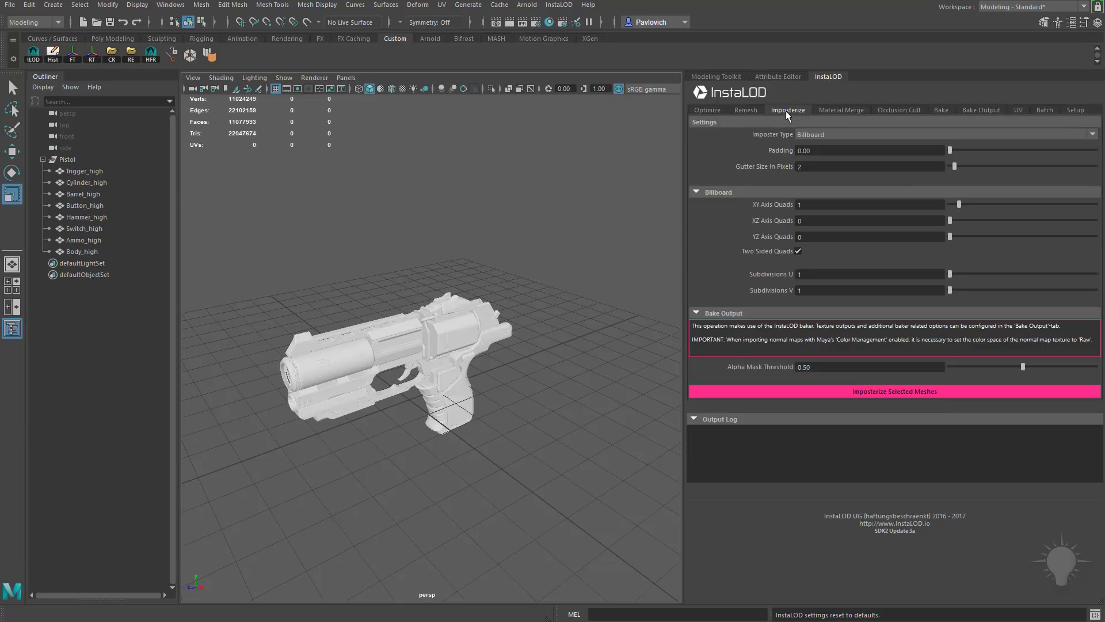
pyautogui.click(838, 111)
pyautogui.click(890, 111)
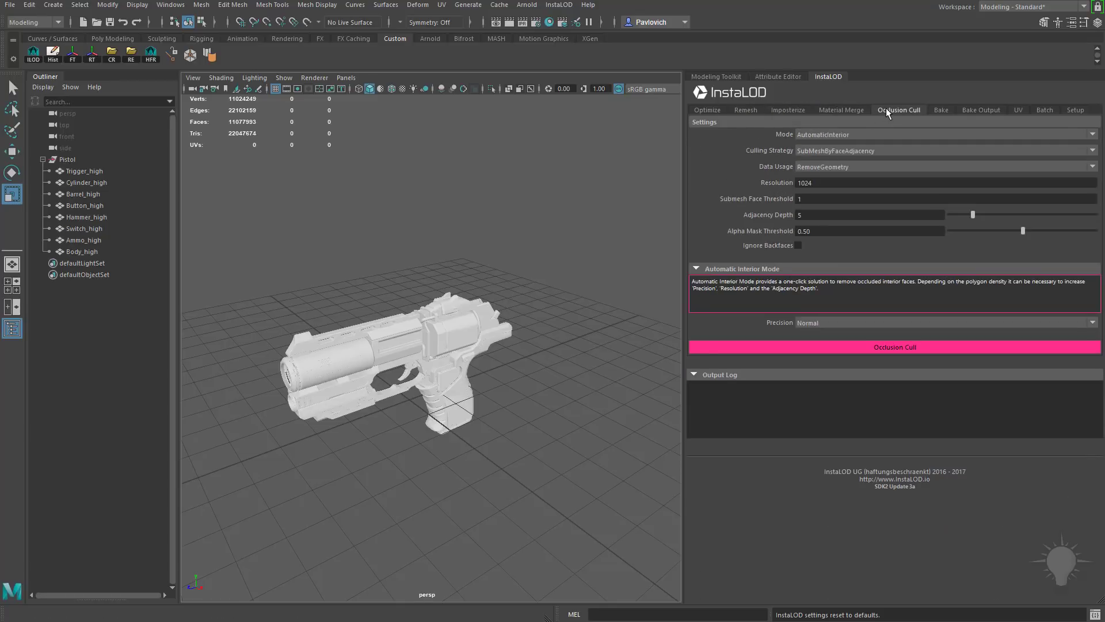
pyautogui.click(941, 111)
pyautogui.click(969, 110)
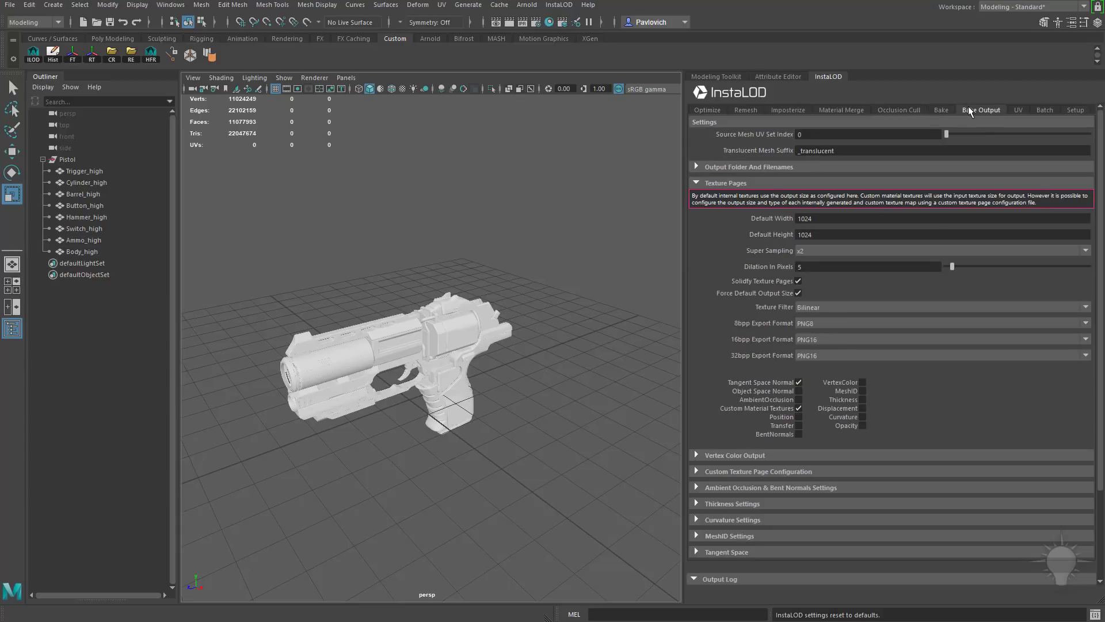
pyautogui.click(1018, 110)
pyautogui.click(1045, 110)
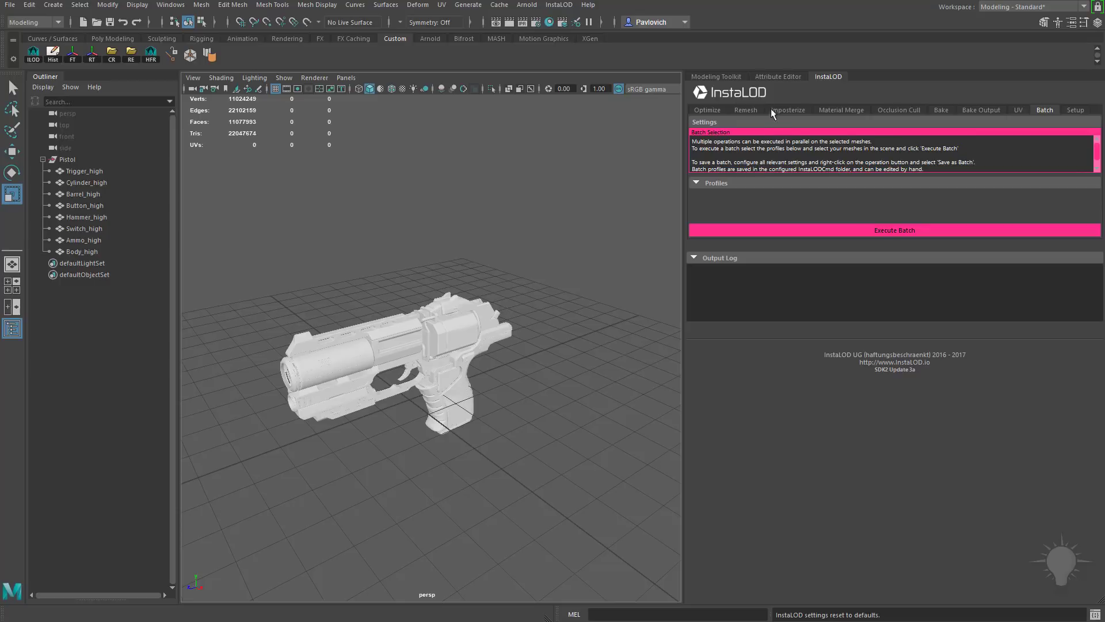
pyautogui.click(748, 109)
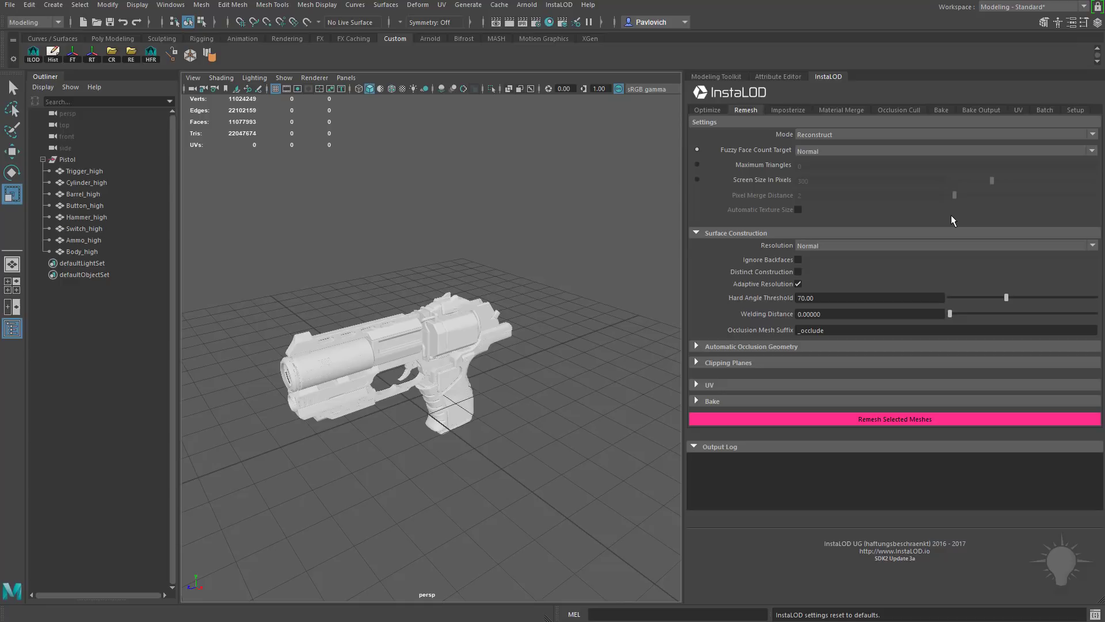
pyautogui.click(784, 137)
pyautogui.click(784, 137)
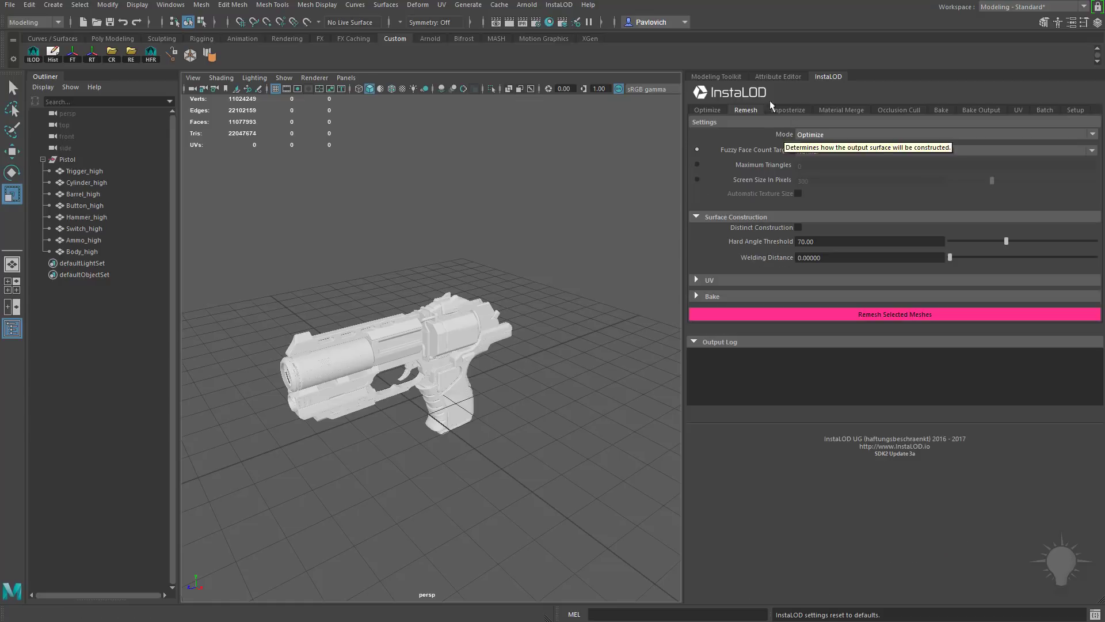
pyautogui.click(830, 136)
pyautogui.click(811, 158)
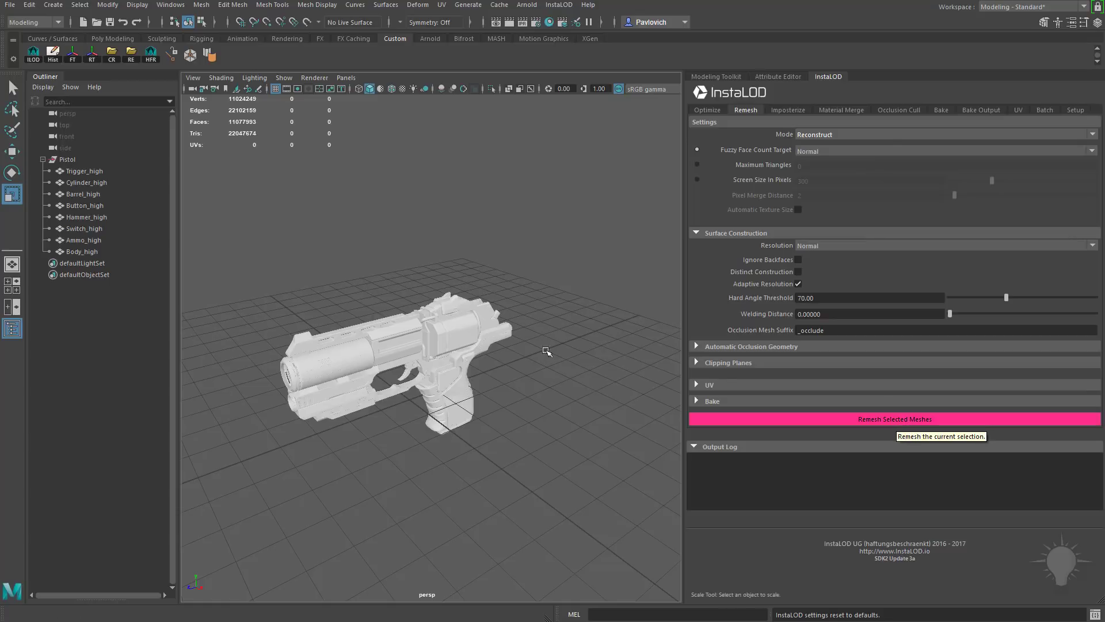
pyautogui.keyDown('alt'); pyautogui.moveTo(292, 349); pyautogui.dragTo(432, 320); pyautogui.keyUp('alt')
pyautogui.keyDown('alt'); pyautogui.moveTo(441, 168); pyautogui.dragTo(446, 303); pyautogui.keyUp('alt')
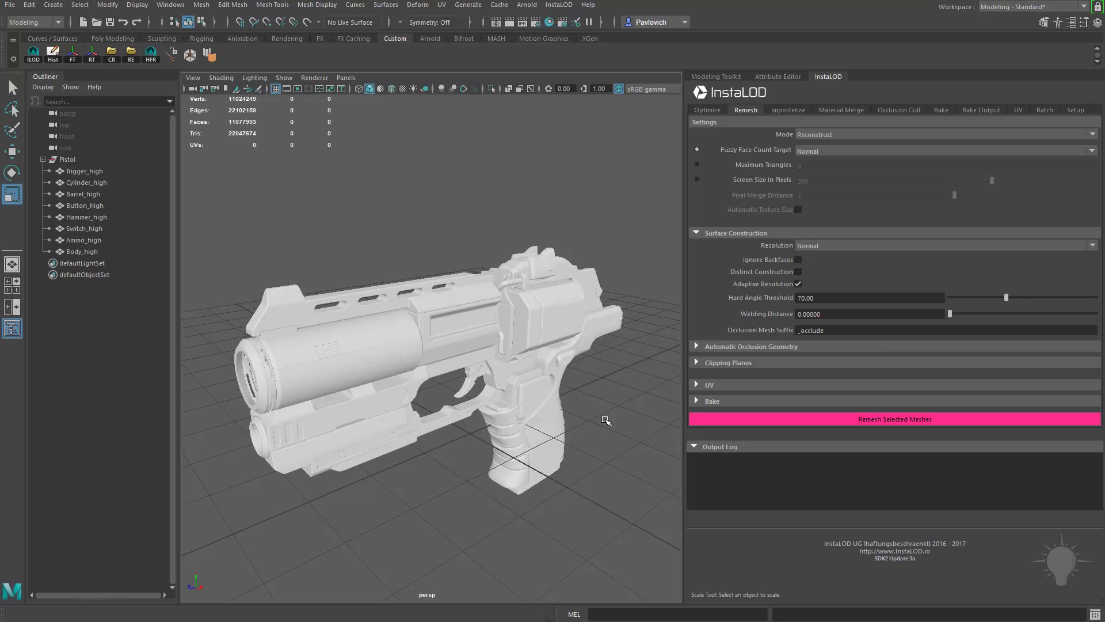
pyautogui.moveTo(585, 397)
pyautogui.keyDown('alt'); pyautogui.mouseDown()
pyautogui.moveTo(622, 396)
pyautogui.moveTo(586, 392)
pyautogui.mouseUp(); pyautogui.keyUp('alt')
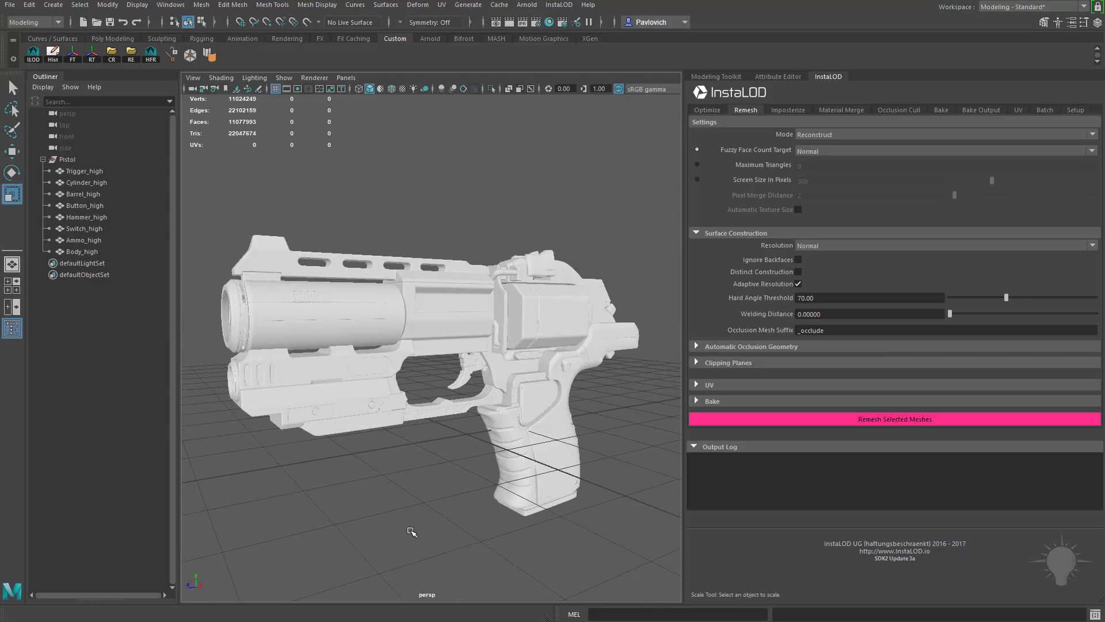
pyautogui.keyDown('alt'); pyautogui.moveTo(412, 531); pyautogui.dragTo(375, 464); pyautogui.keyUp('alt')
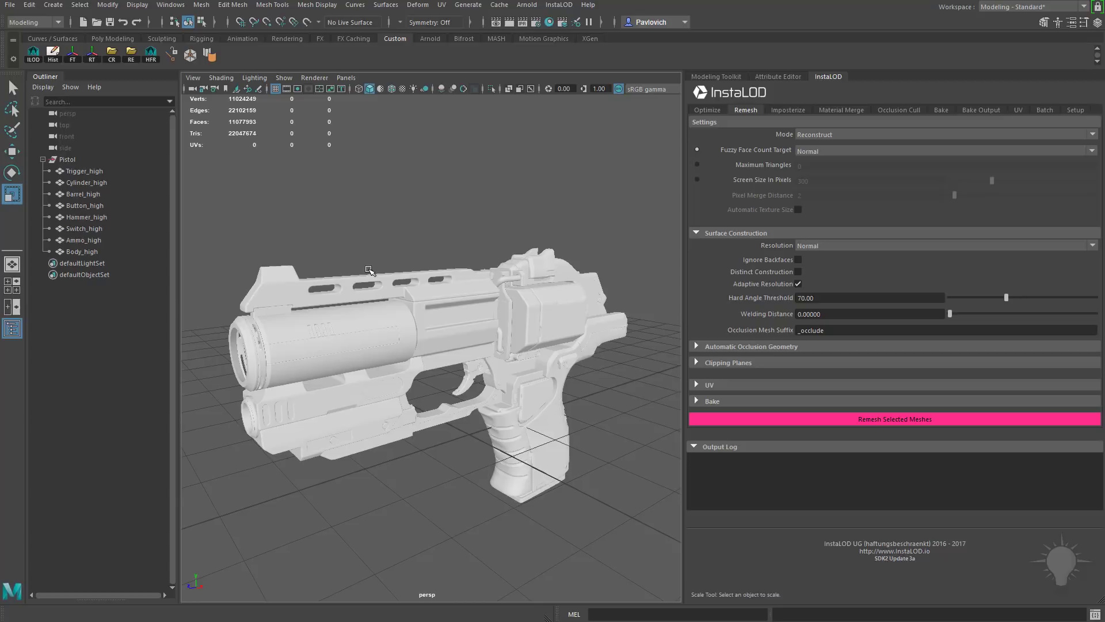
pyautogui.scroll(6, 431, 334)
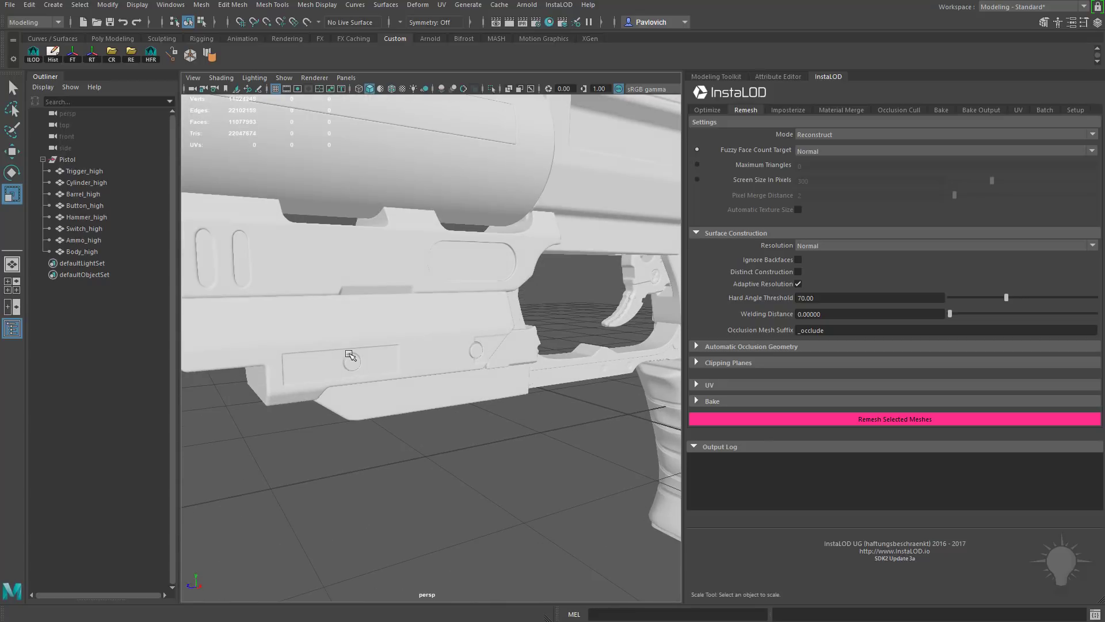
pyautogui.scroll(-6, 514, 392)
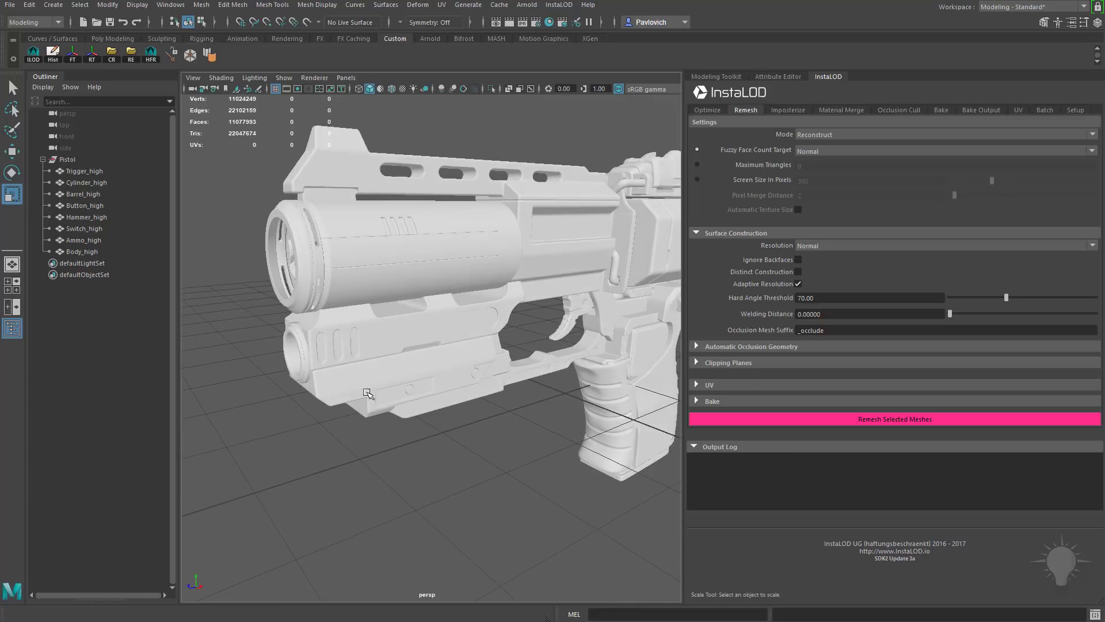
pyautogui.keyDown('alt'); pyautogui.moveTo(493, 447); pyautogui.dragTo(426, 449, button='middle'); pyautogui.keyUp('alt')
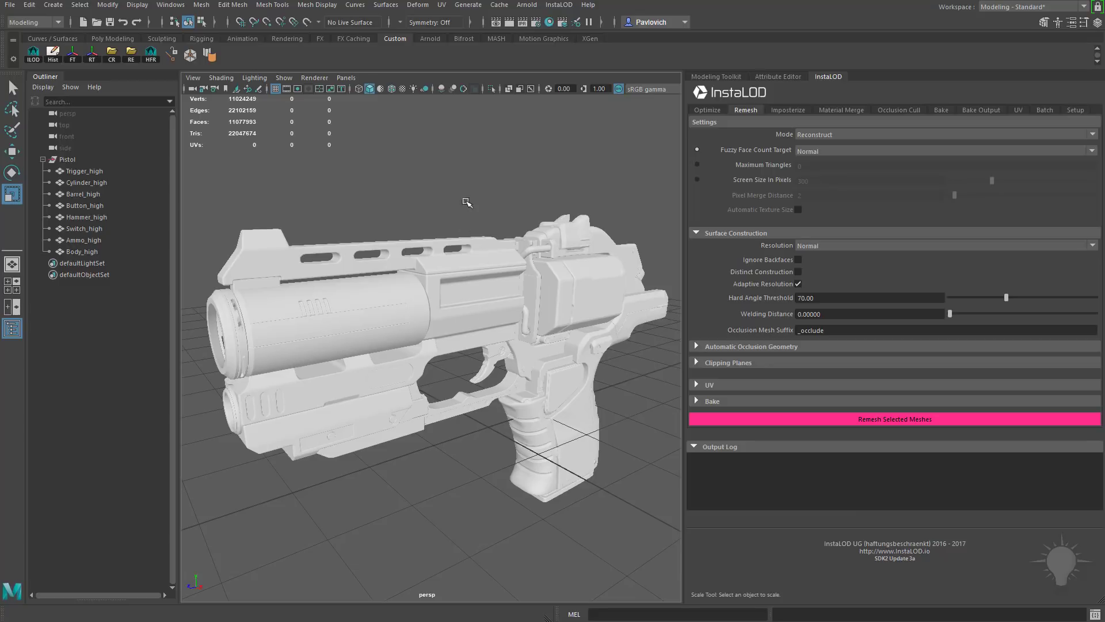
pyautogui.keyDown('alt'); pyautogui.moveTo(467, 203); pyautogui.dragTo(357, 213); pyautogui.keyUp('alt')
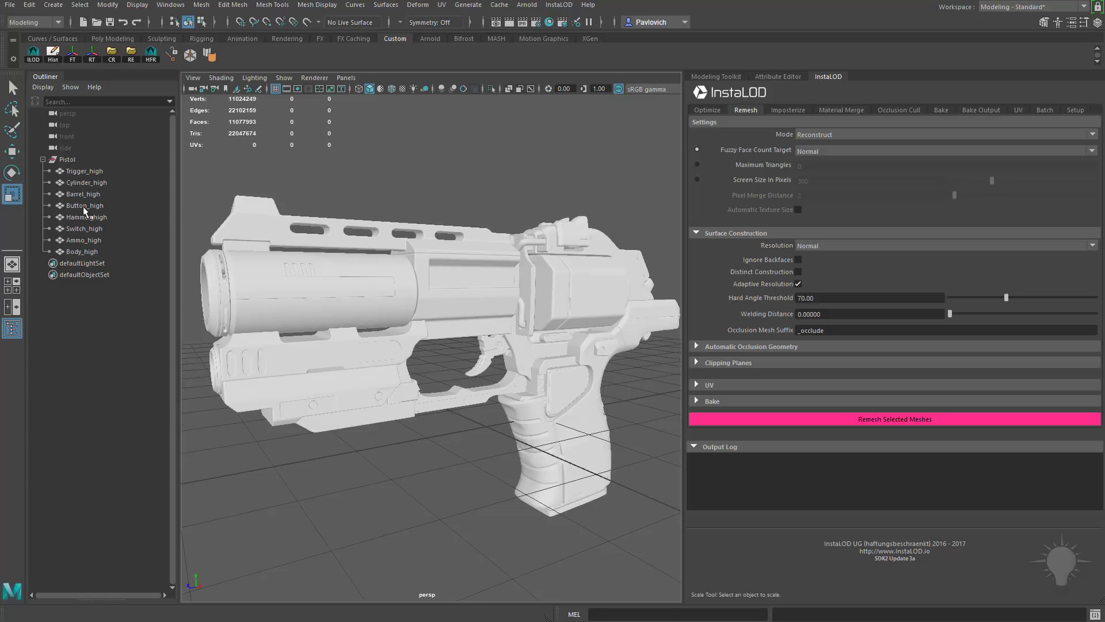
# Select Trigger_high in the Outliner and enable Distinct Construction in the Remesh settings.
pyautogui.click(79, 172)
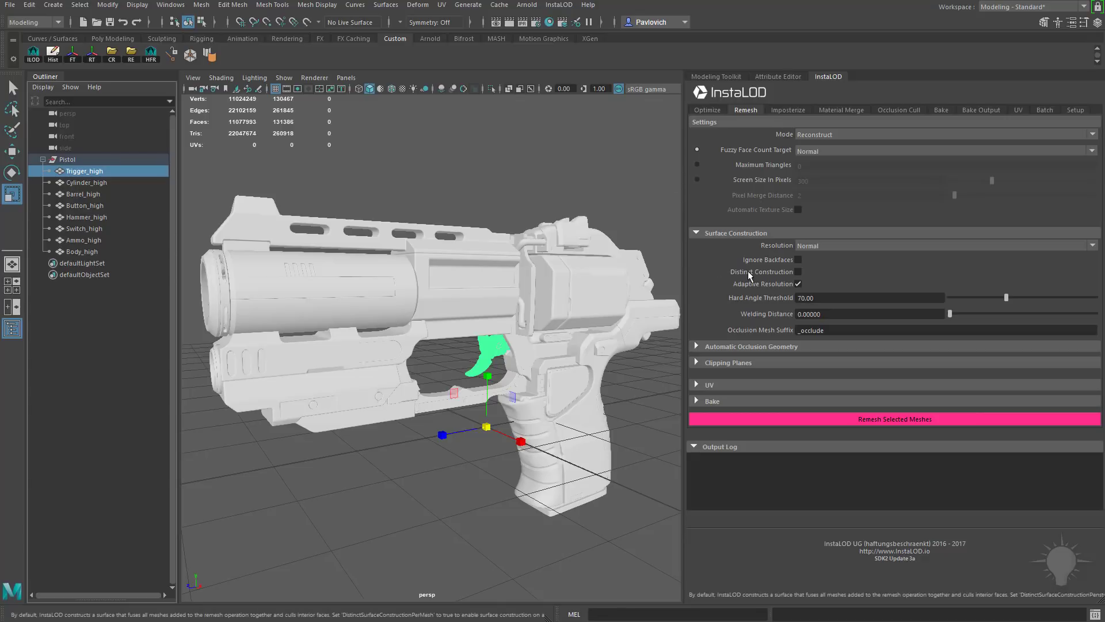
pyautogui.moveTo(749, 274)
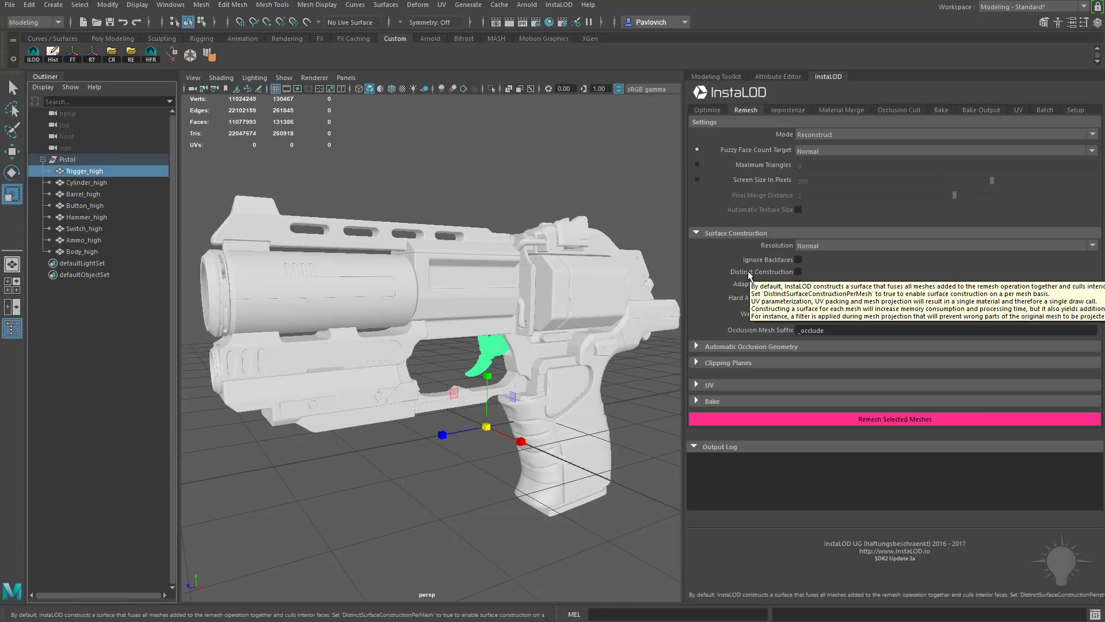
pyautogui.click(798, 271)
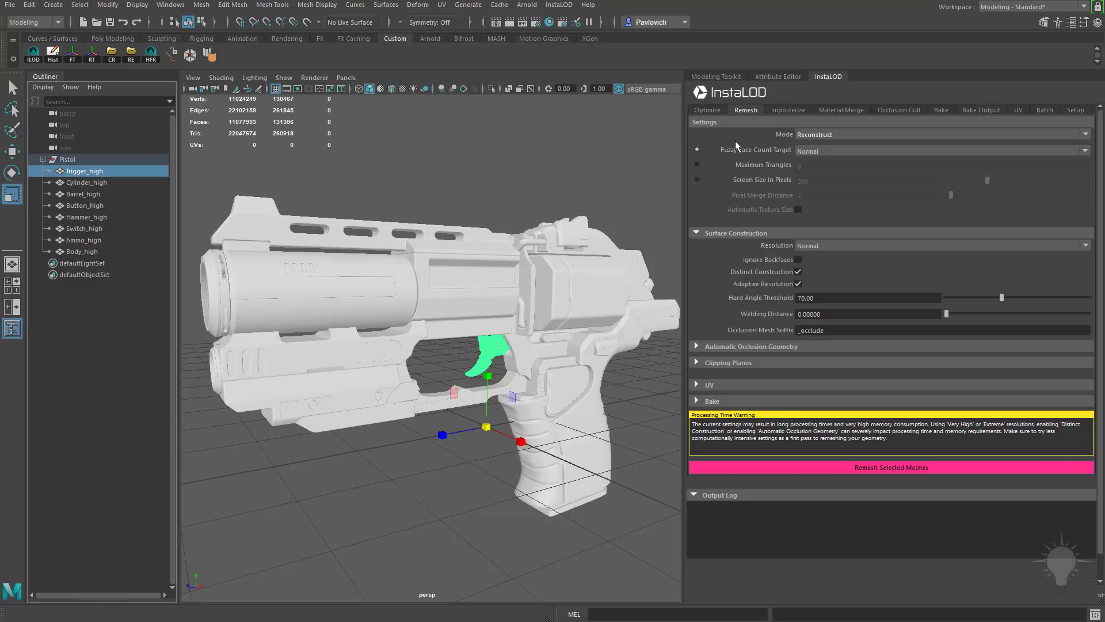
# Set the remesh fuzzy face count target to High and show the surface construction Resolution choices.
pyautogui.click(825, 152)
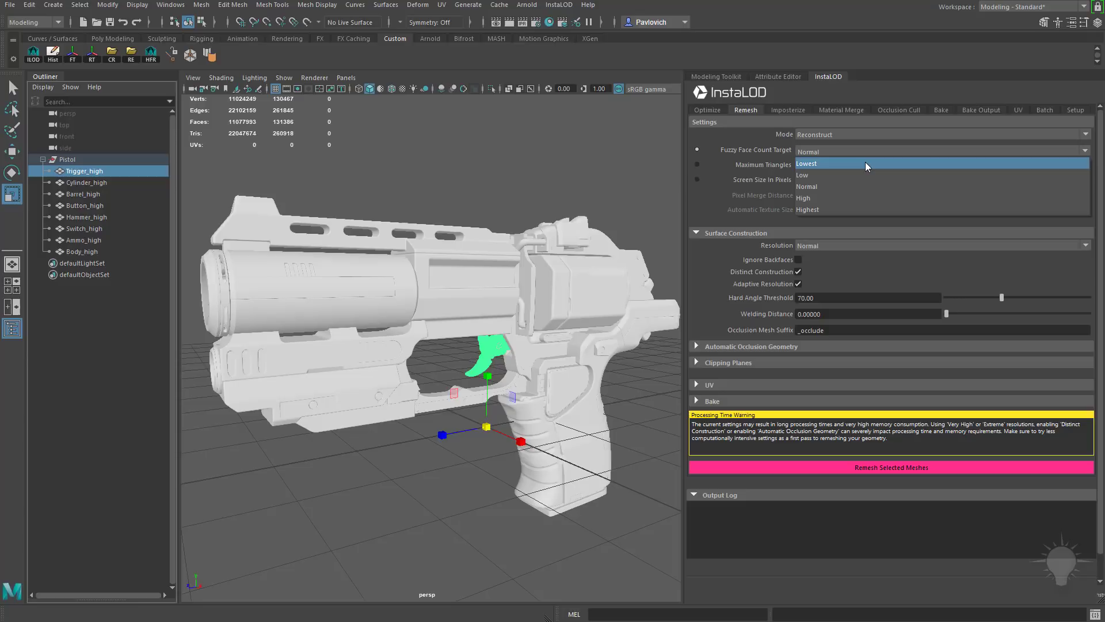
pyautogui.click(856, 199)
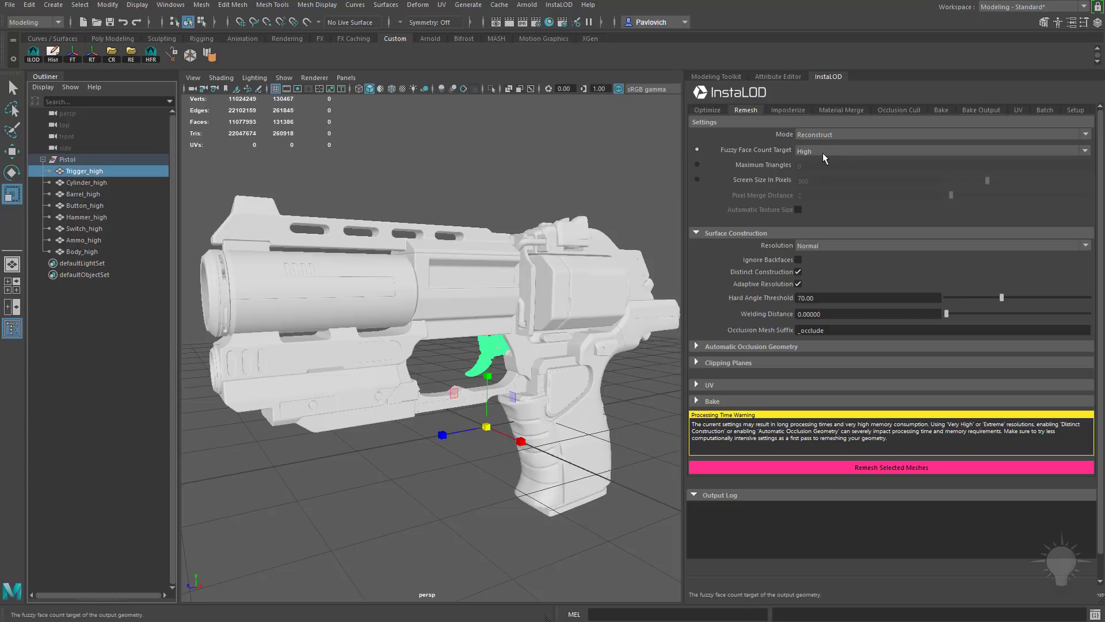
pyautogui.click(709, 110)
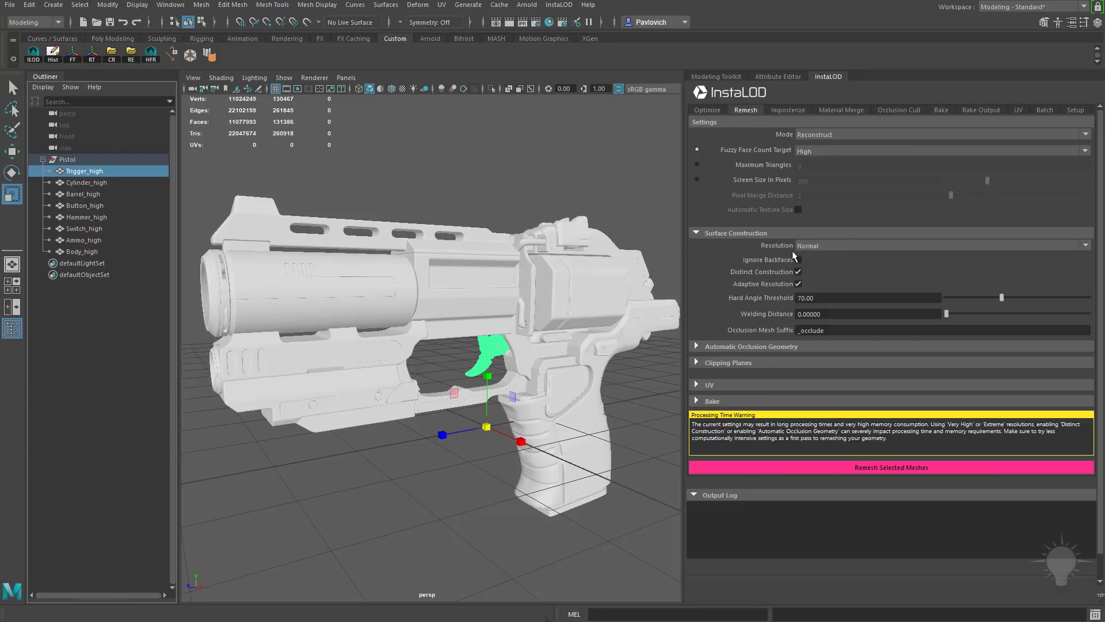
pyautogui.click(812, 247)
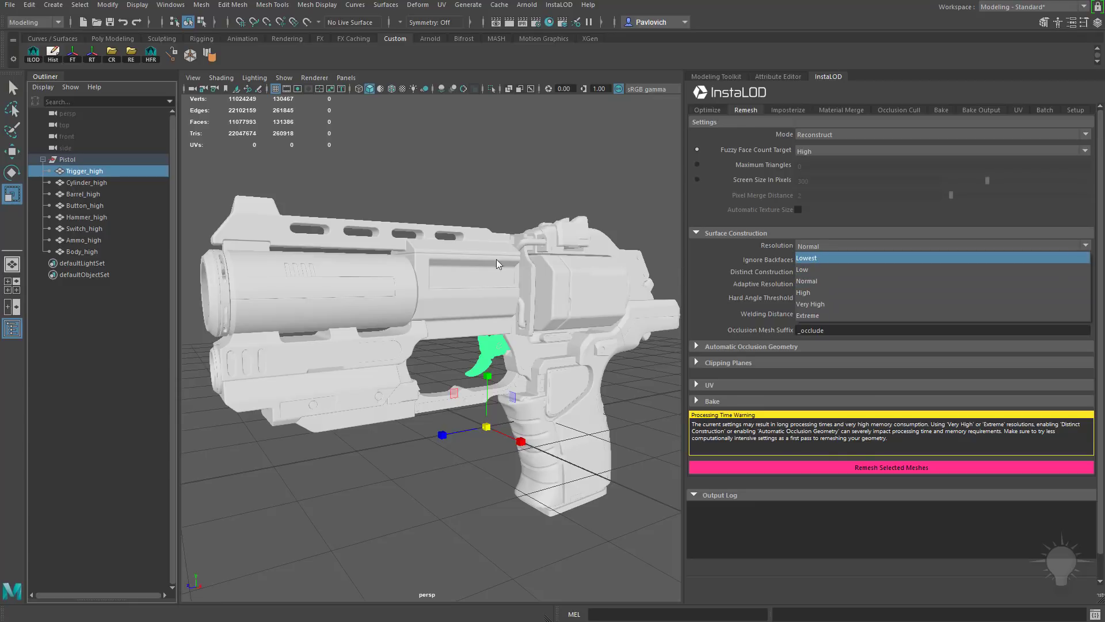
# Orbit and zoom around the pistol to inspect its front, side and barrel, leaving resolution at Normal.
pyautogui.keyDown('alt'); pyautogui.moveTo(485, 233); pyautogui.dragTo(365, 306); pyautogui.keyUp('alt')
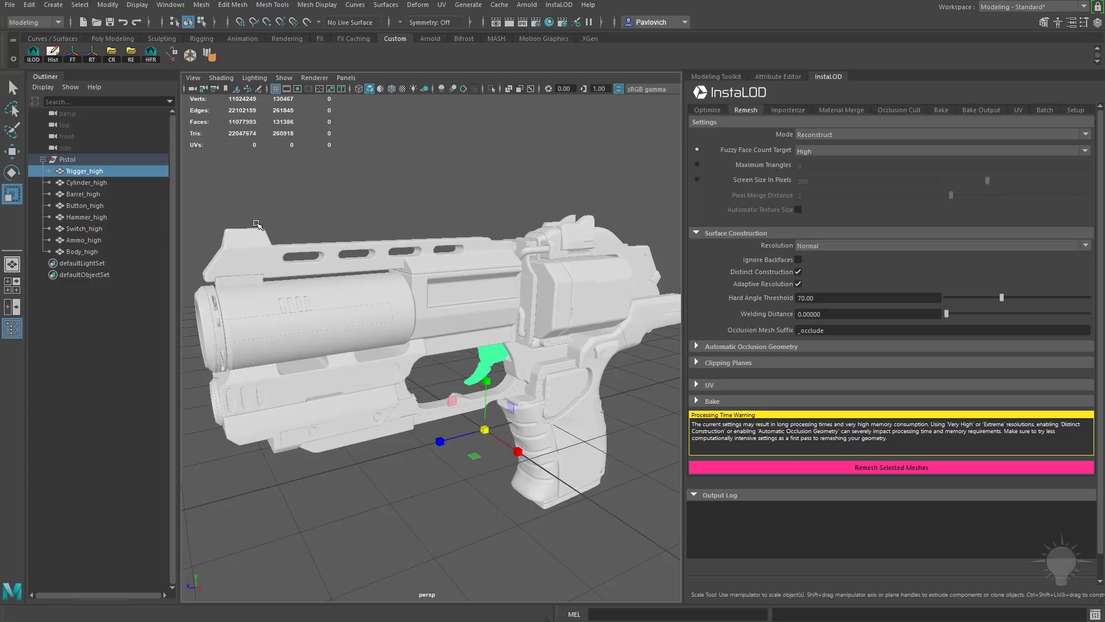
pyautogui.keyDown('alt'); pyautogui.moveTo(459, 238); pyautogui.dragTo(500, 273, button='right'); pyautogui.keyUp('alt')
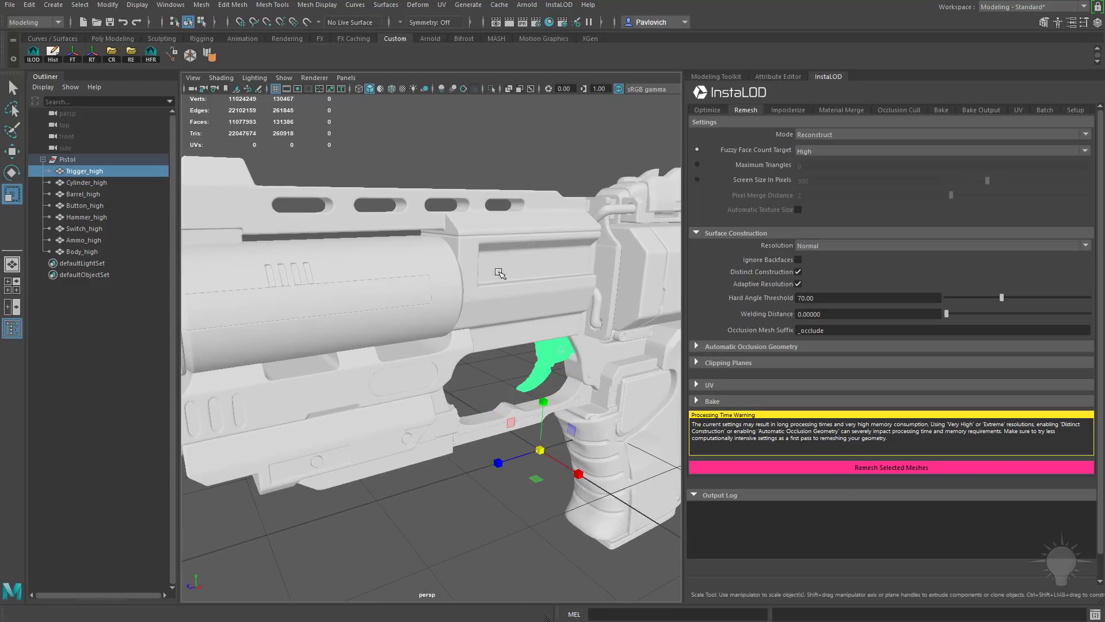
pyautogui.keyDown('alt'); pyautogui.moveTo(500, 273); pyautogui.dragTo(534, 298); pyautogui.keyUp('alt')
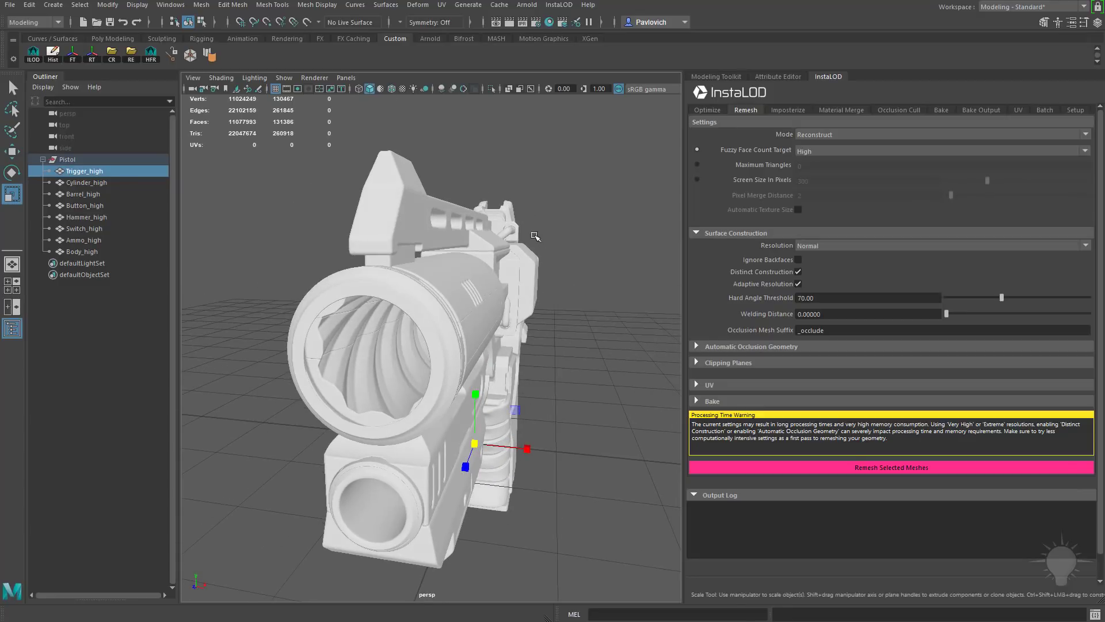
pyautogui.keyDown('alt'); pyautogui.moveTo(536, 237); pyautogui.dragTo(548, 275); pyautogui.keyUp('alt')
pyautogui.keyDown('alt'); pyautogui.moveTo(548, 275); pyautogui.dragTo(447, 362, button='right'); pyautogui.keyUp('alt')
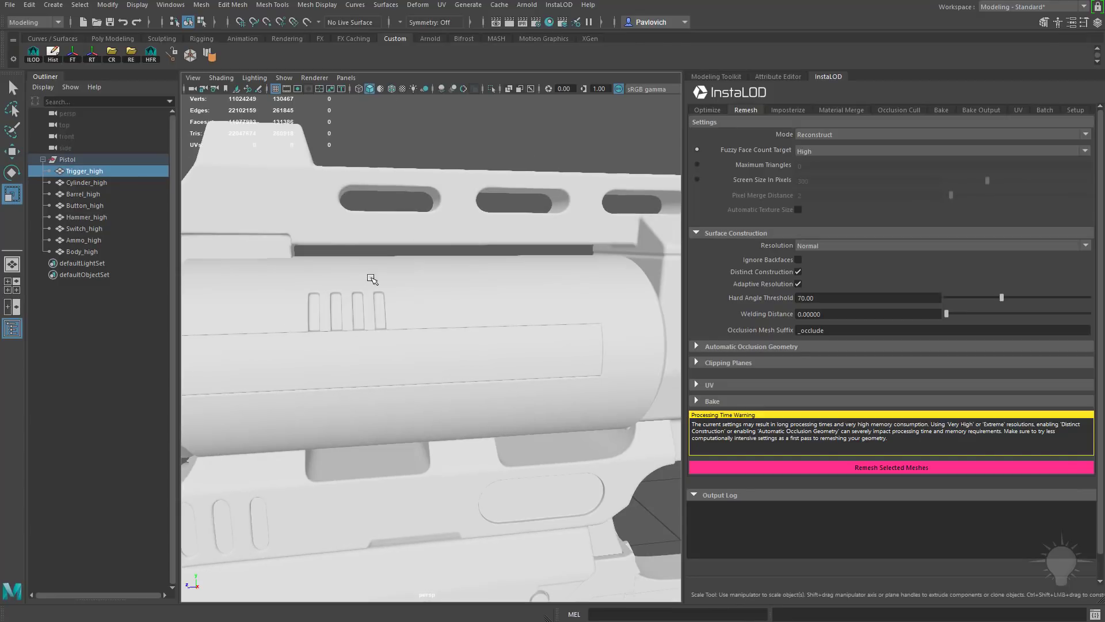
pyautogui.scroll(-6, 370, 279)
pyautogui.keyDown('alt'); pyautogui.moveTo(364, 300); pyautogui.dragTo(397, 297); pyautogui.keyUp('alt')
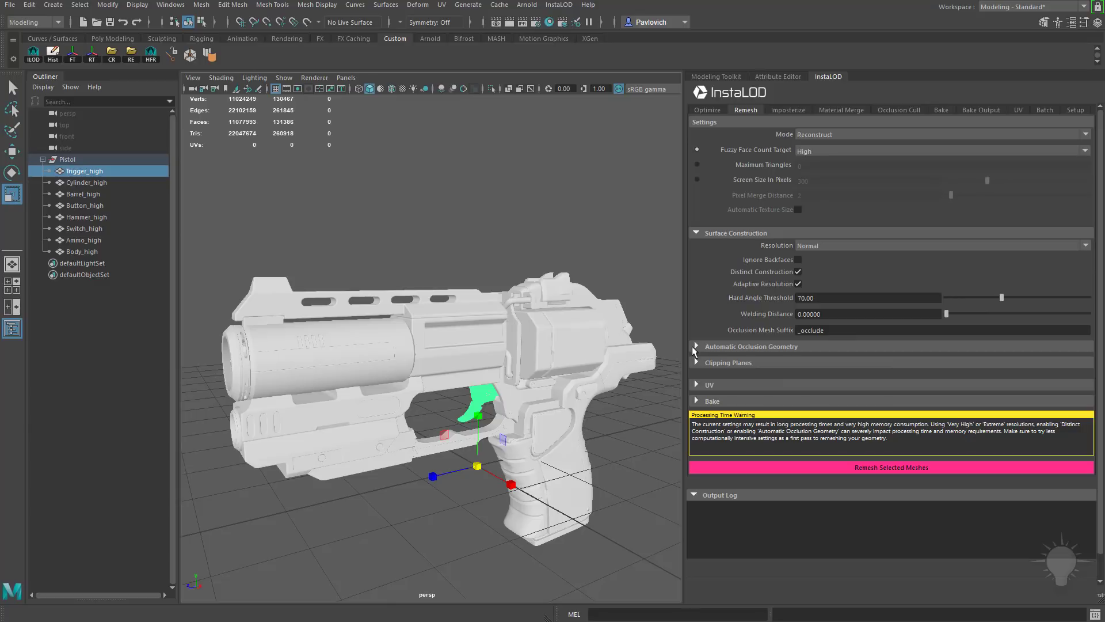
# Give remesh UVs the HardSurfaceAxial unwrap strategy and a 4-pixel gutter, then deselect the trigger.
pyautogui.click(694, 384)
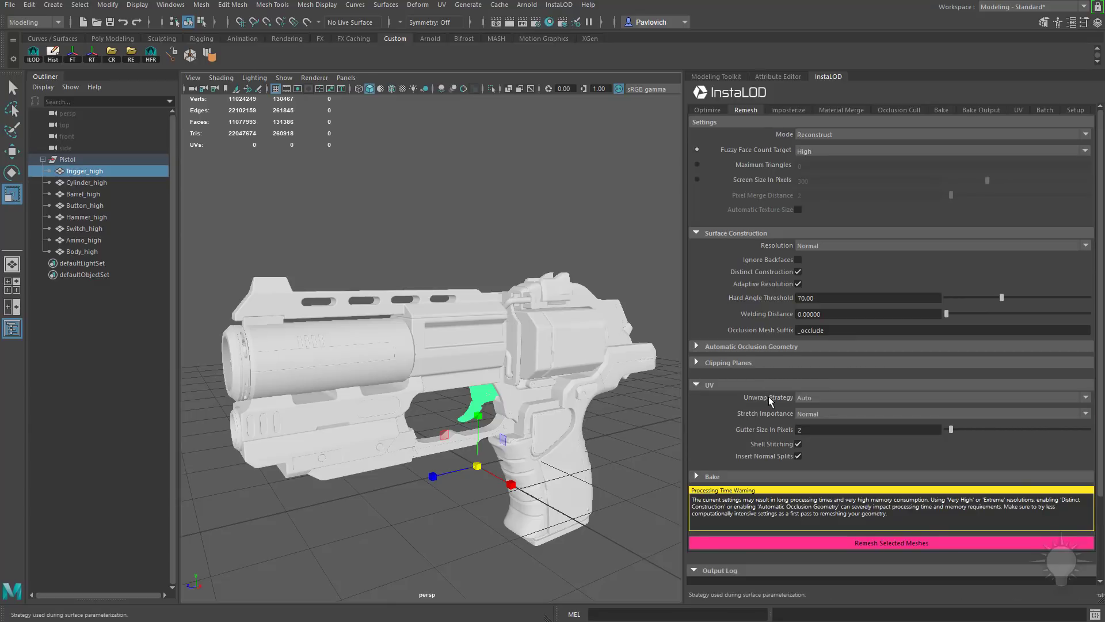
pyautogui.click(819, 397)
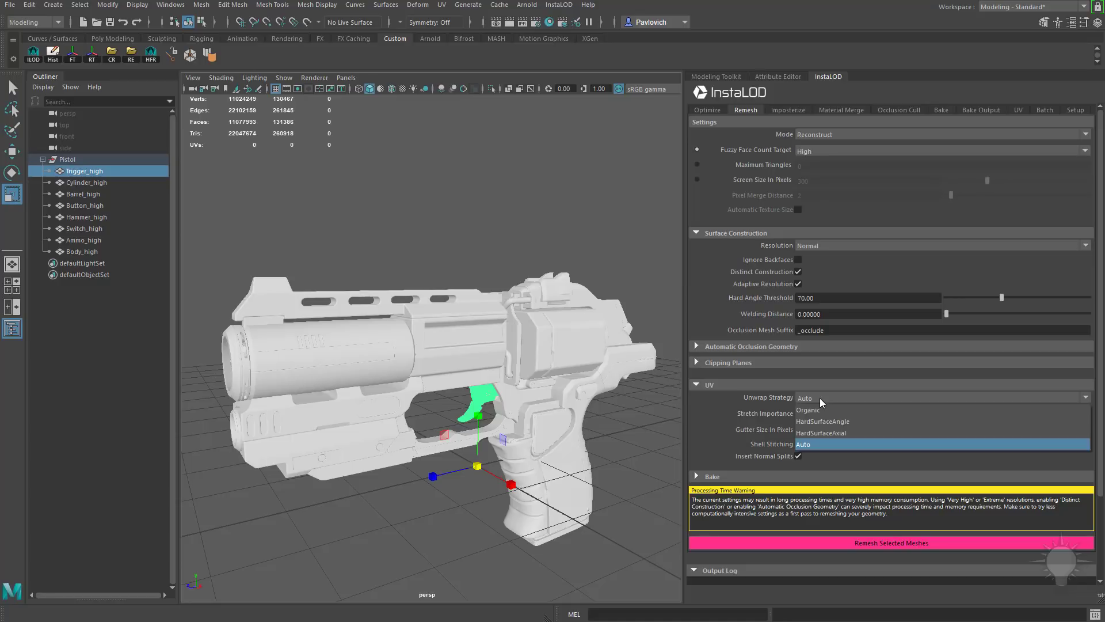
pyautogui.click(859, 431)
pyautogui.click(857, 398)
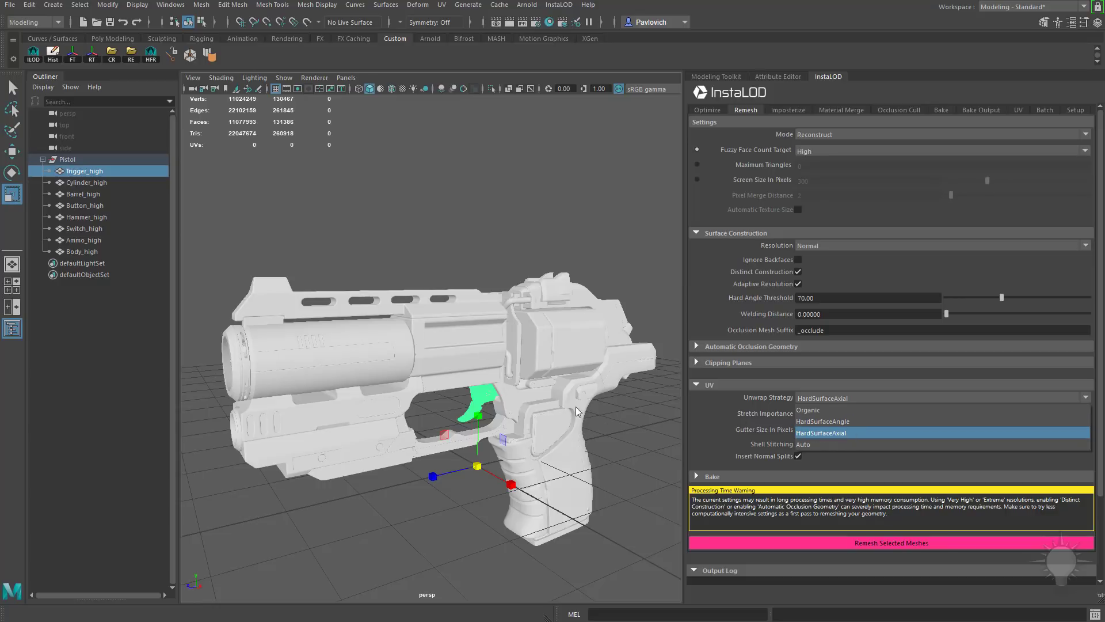
pyautogui.click(823, 433)
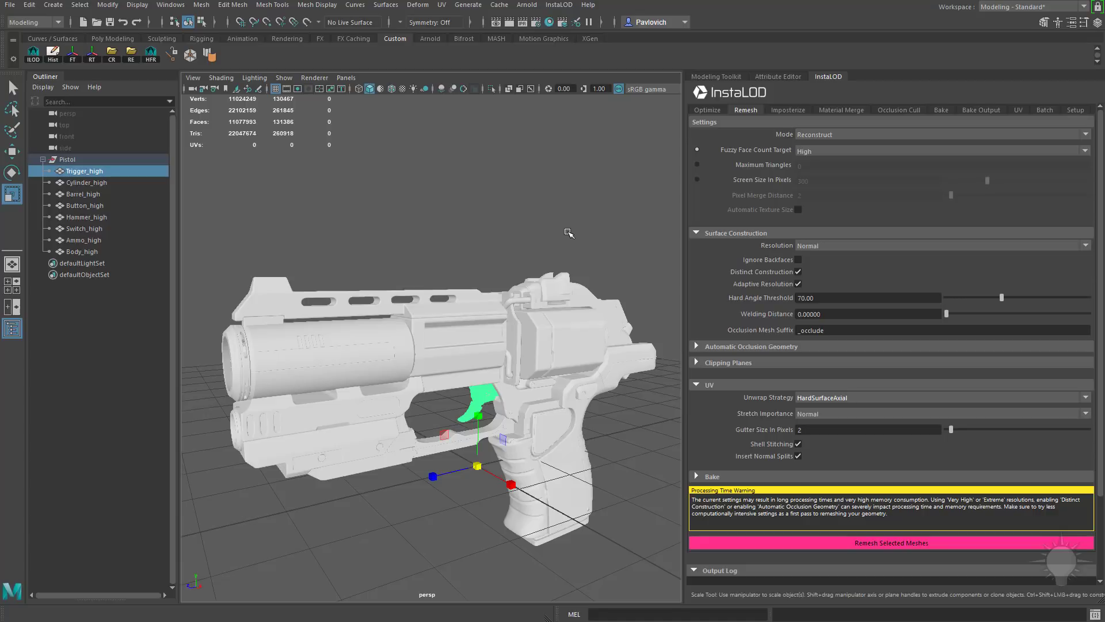
pyautogui.click(803, 429)
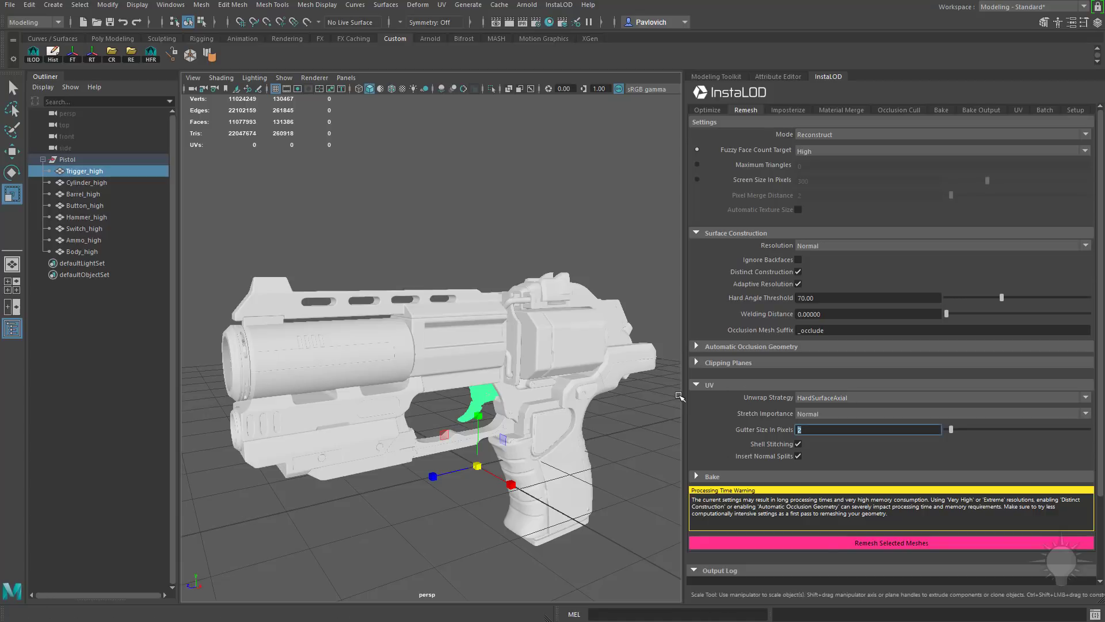
pyautogui.write('4')
pyautogui.press('Return')
pyautogui.click(655, 422)
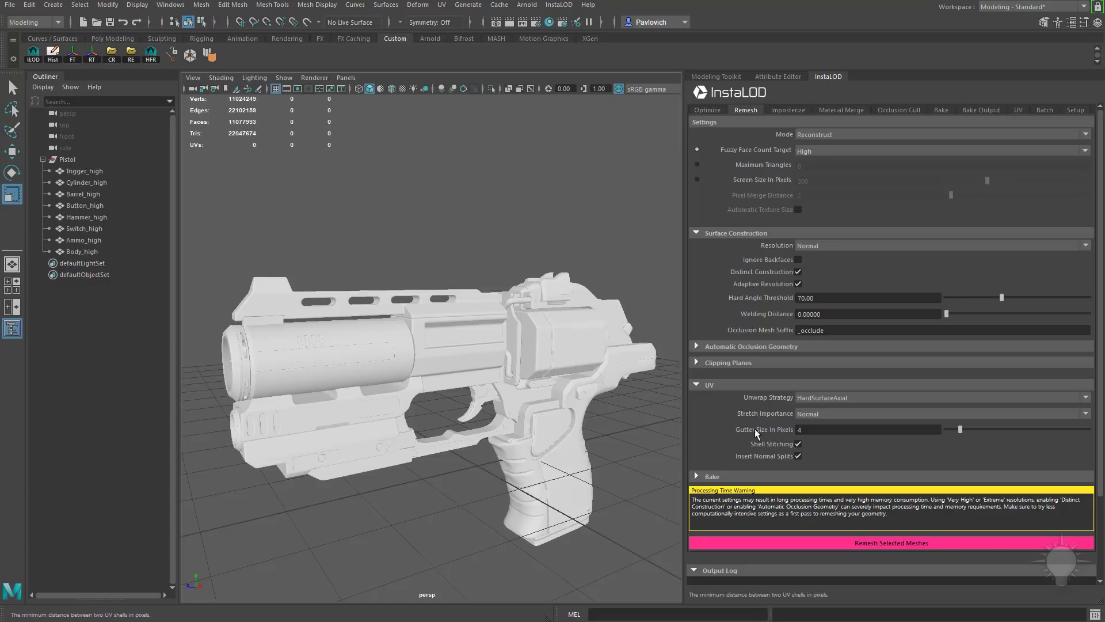
# Point the InstaLOD Bake Output folder to E:/PepBoys/Pistol/InstaLOD, keeping the default filename format.
pyautogui.click(696, 476)
pyautogui.scroll(-2, 707, 405)
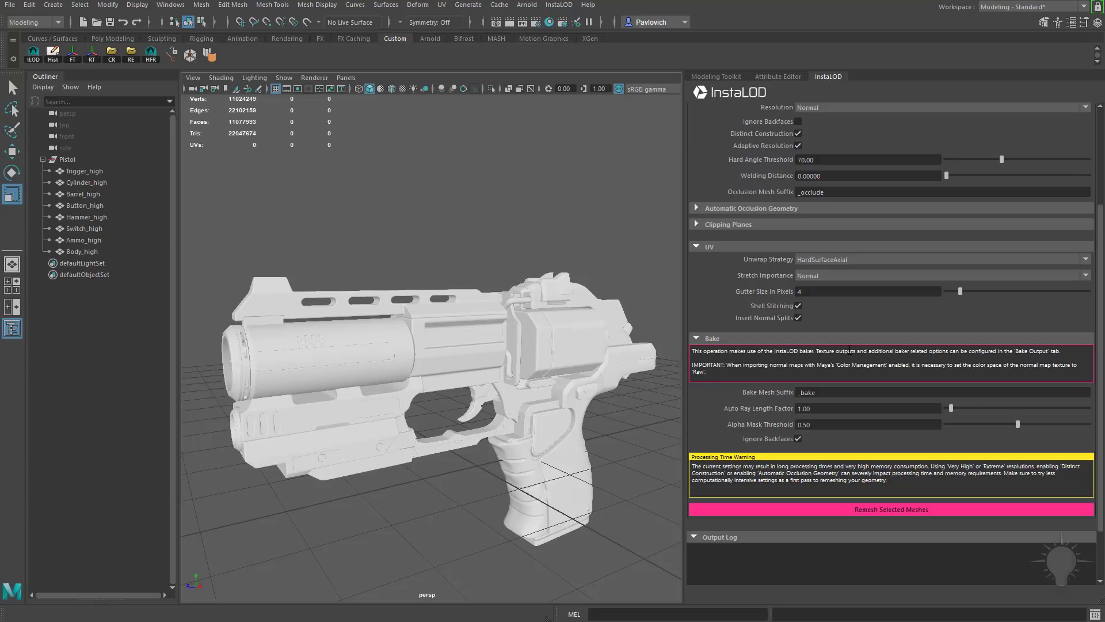
pyautogui.scroll(2, 962, 105)
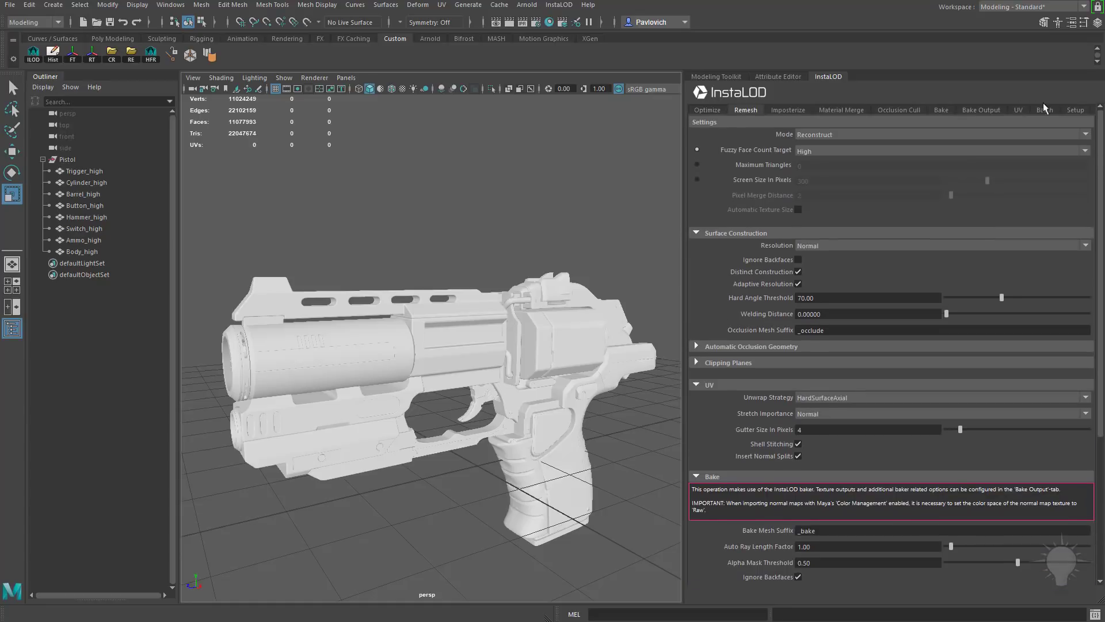
pyautogui.click(982, 110)
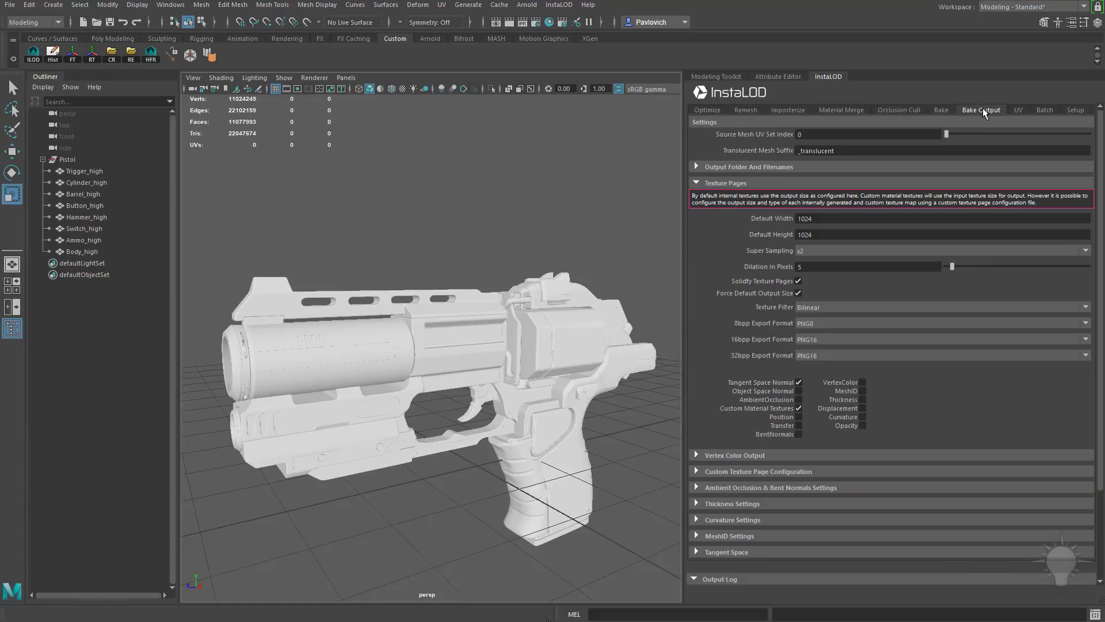
pyautogui.click(695, 166)
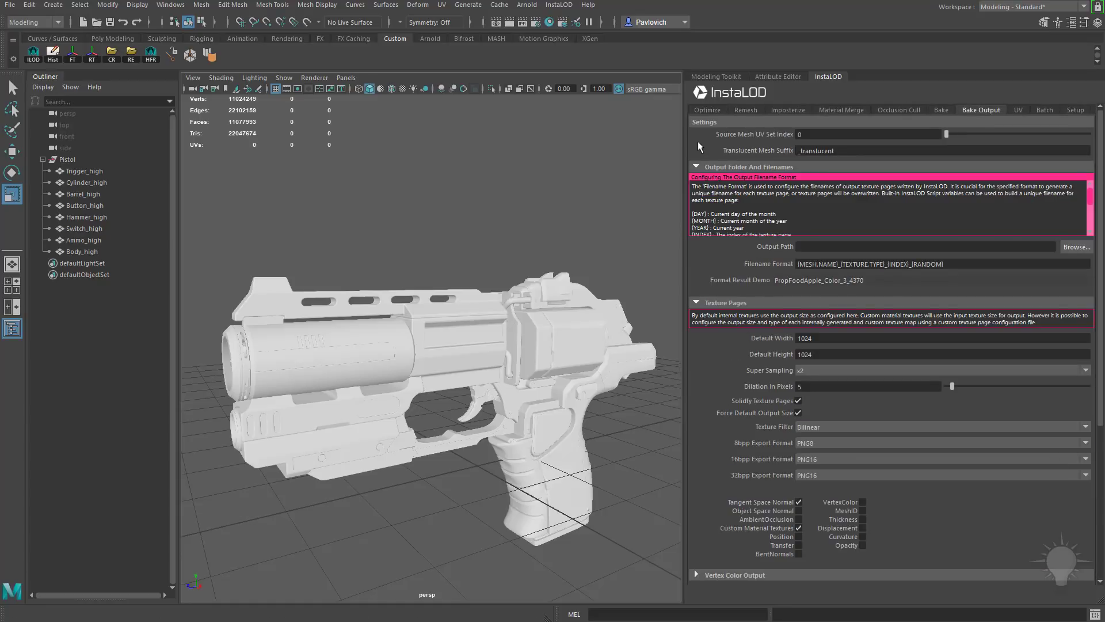
pyautogui.click(1076, 247)
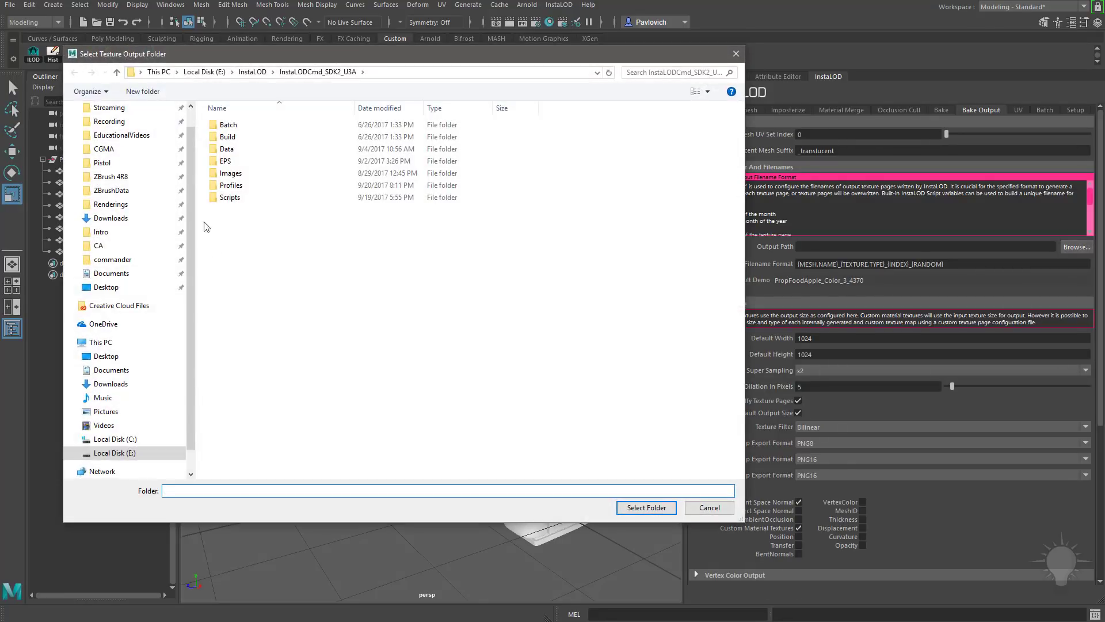
pyautogui.scroll(1, 115, 185)
pyautogui.click(102, 186)
pyautogui.doubleClick(228, 124)
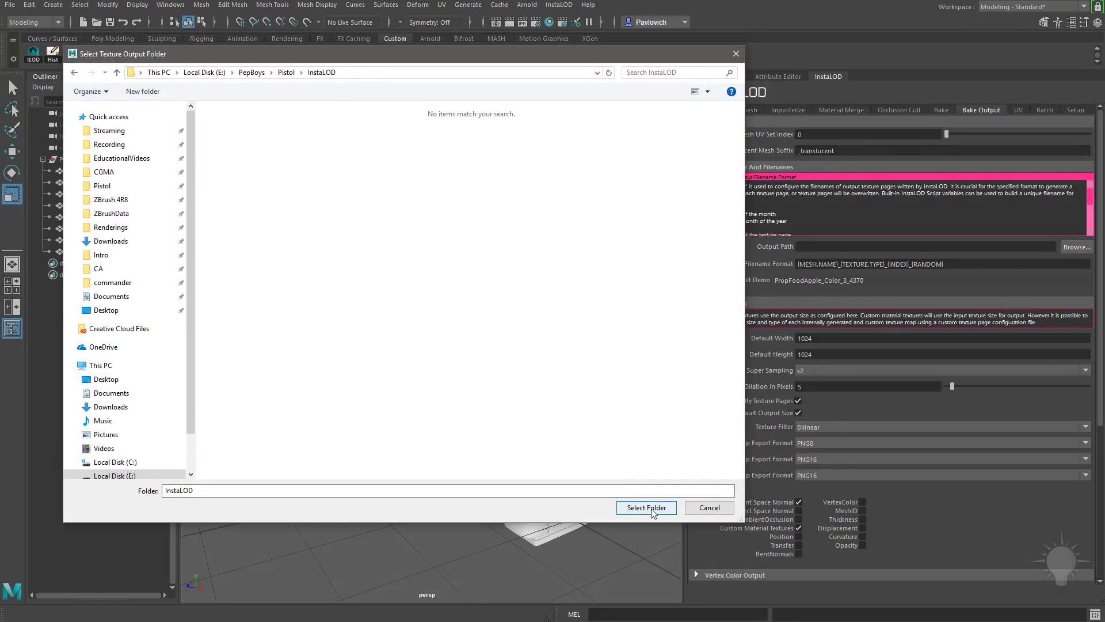
pyautogui.click(652, 510)
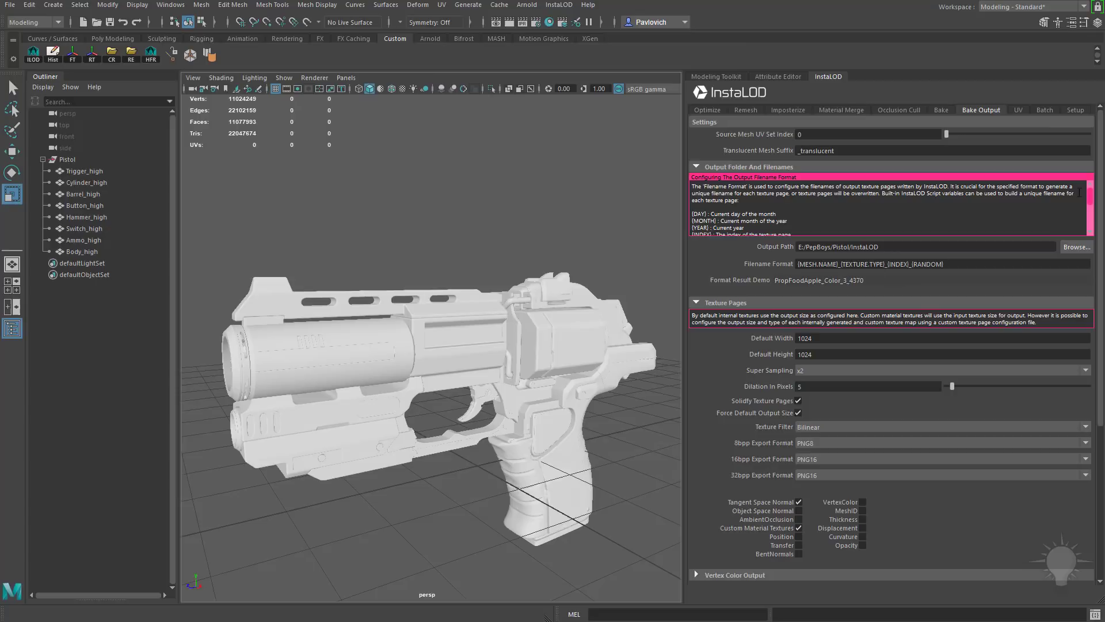
pyautogui.moveTo(1090, 194); pyautogui.dragTo(1089, 225)
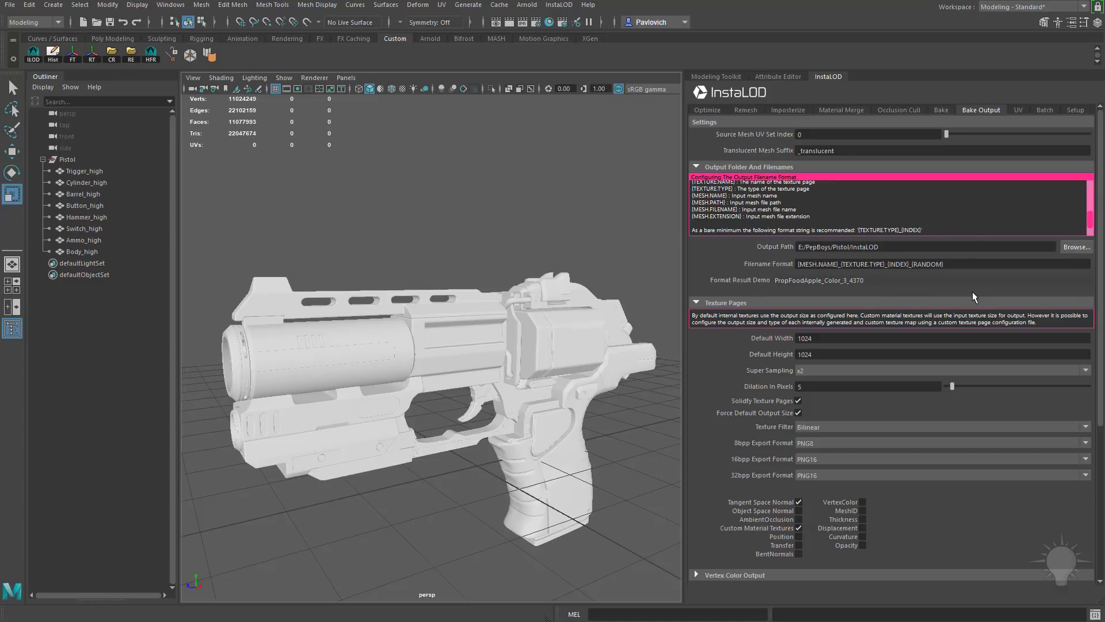
# Set the default bake texture size to 2048×2048 and the 32bpp export format to PNG8Dithered.
pyautogui.doubleClick(805, 338)
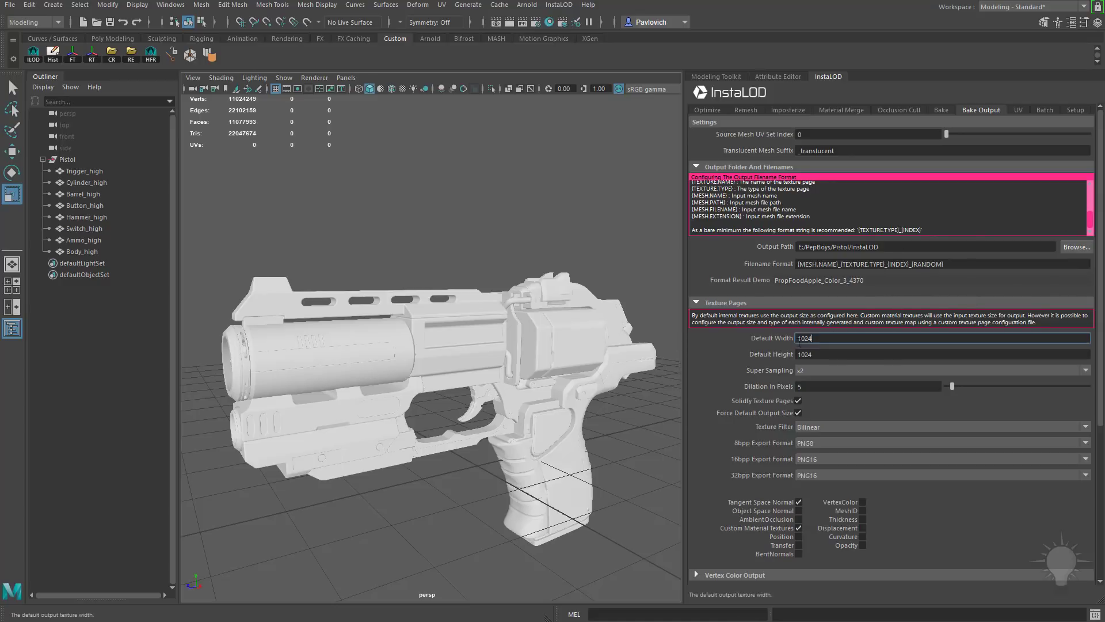
pyautogui.write('2148')
pyautogui.press('Tab')
pyautogui.write('20')
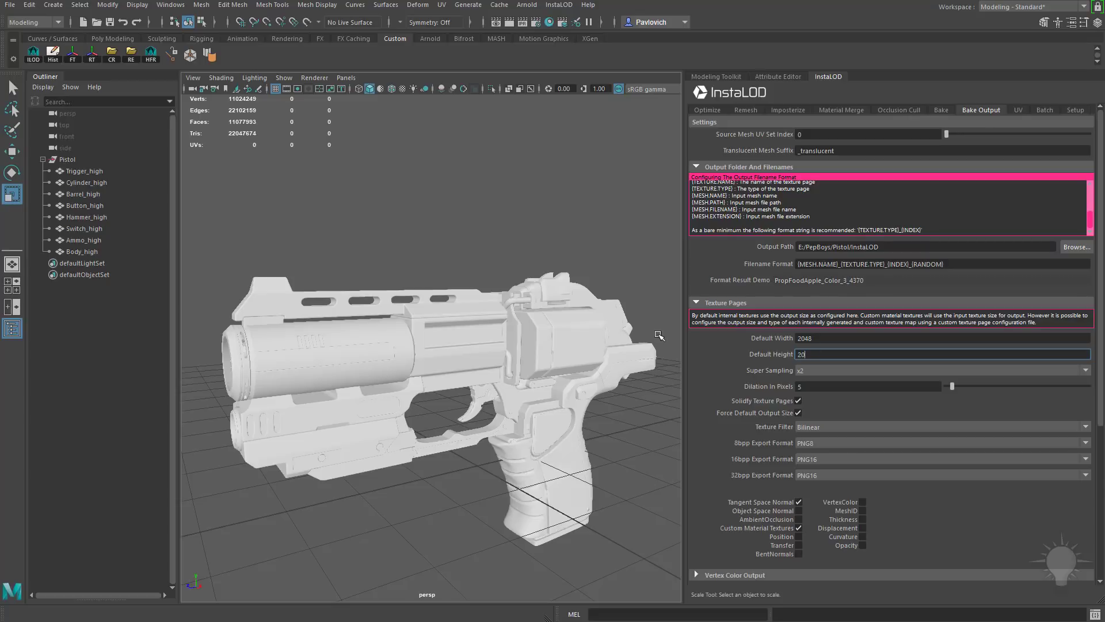
pyautogui.write('48')
pyautogui.press('Return')
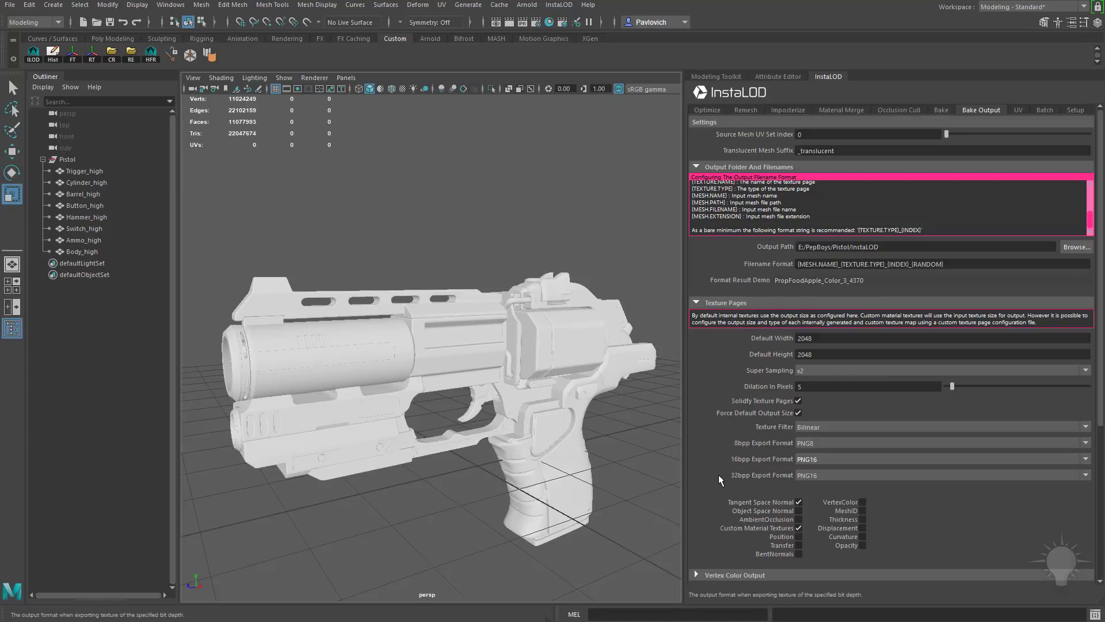
pyautogui.click(825, 480)
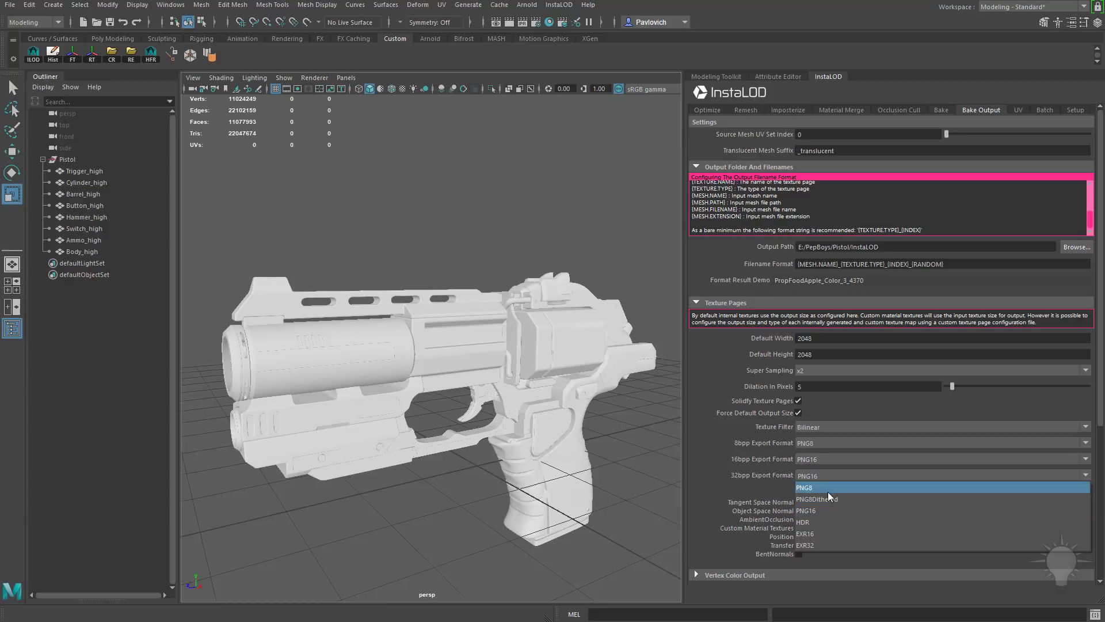
pyautogui.click(827, 498)
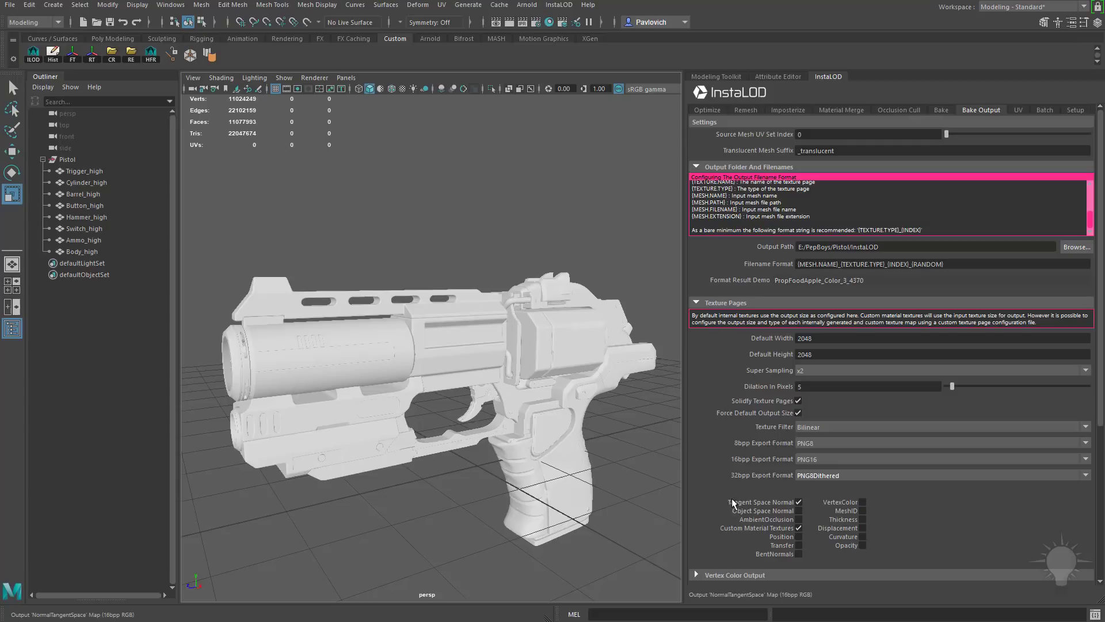
# Enable object space normal, Position, VertexColor, Thickness and Curvature maps, turning off Custom Material Textures.
pyautogui.click(799, 510)
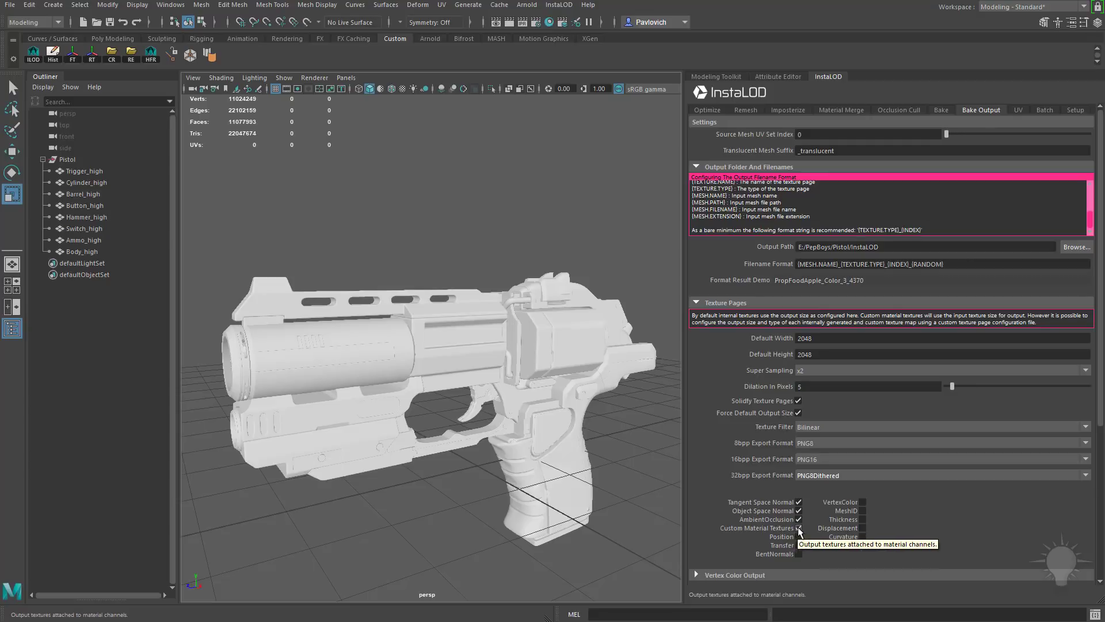
pyautogui.click(799, 528)
pyautogui.click(799, 537)
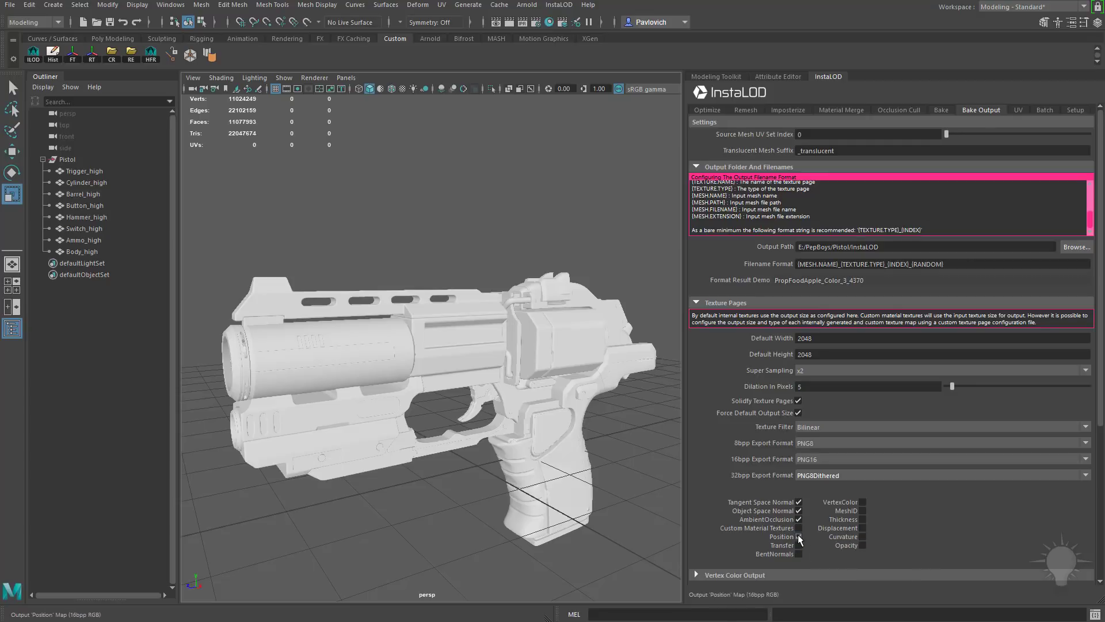
pyautogui.click(862, 502)
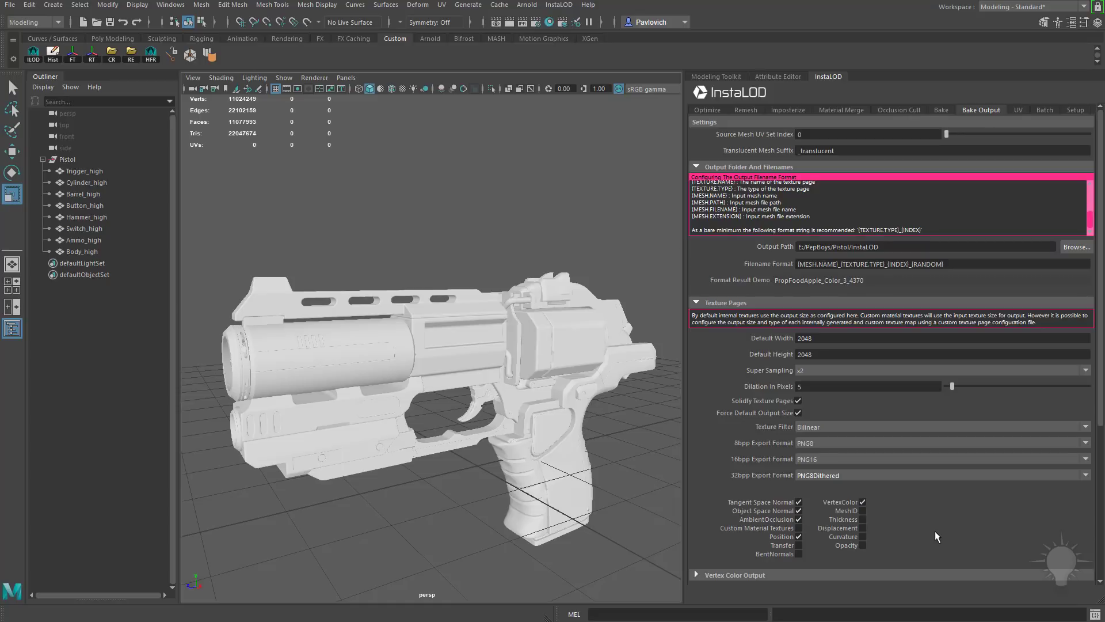
pyautogui.click(862, 520)
pyautogui.click(862, 537)
pyautogui.moveTo(1101, 407); pyautogui.dragTo(1102, 515)
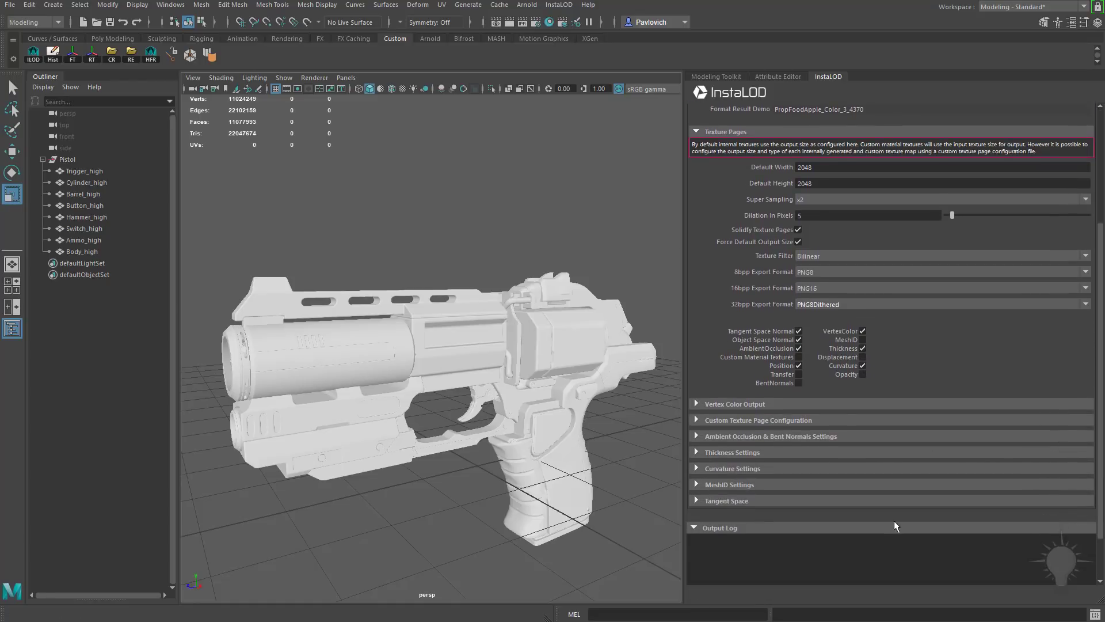
# Expand the Tangent Space settings and check that Output Tangent Space is OpenGL.
pyautogui.click(696, 500)
pyautogui.scroll(-2, 748, 458)
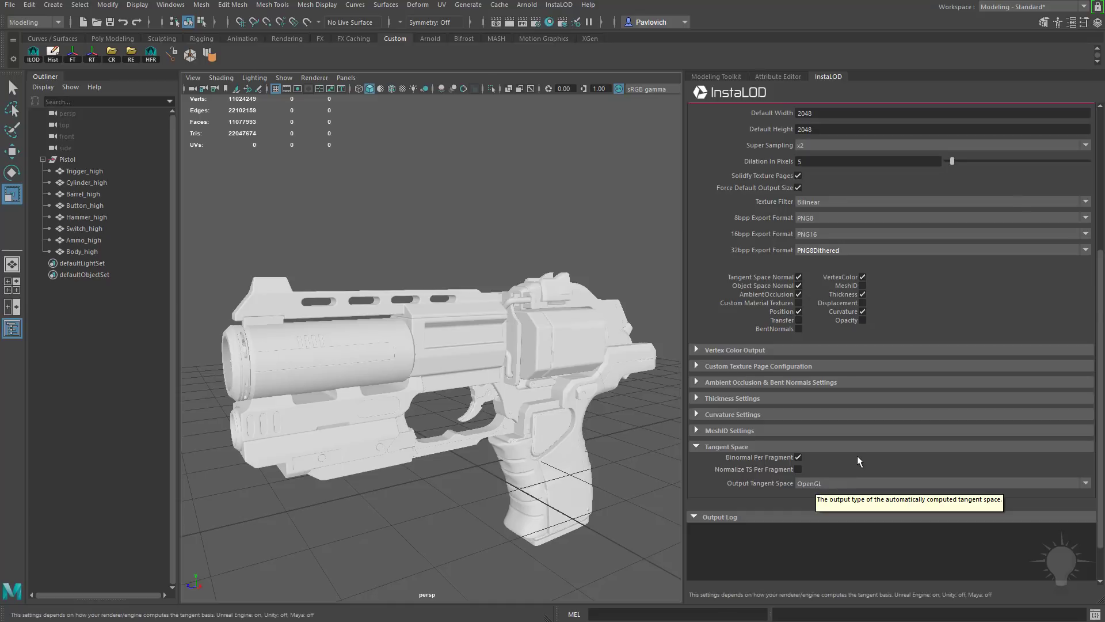
pyautogui.scroll(5, 857, 455)
# Remesh the Pistol group from the Remesh tab, creating eight low-poly _INSTALOD meshes with baked textures.
pyautogui.click(744, 109)
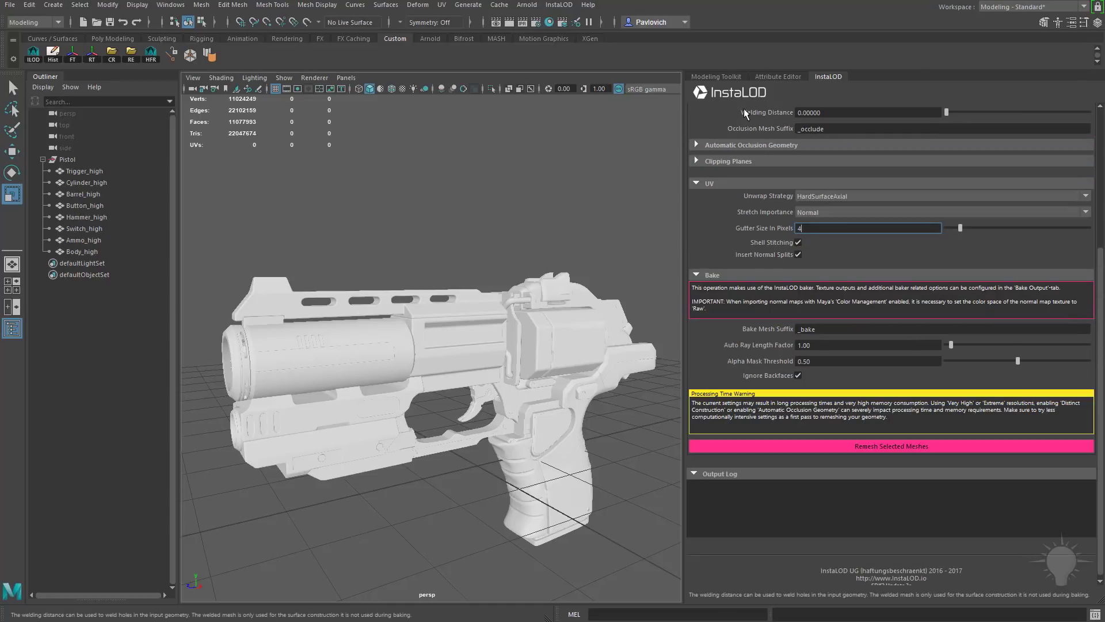
pyautogui.click(64, 161)
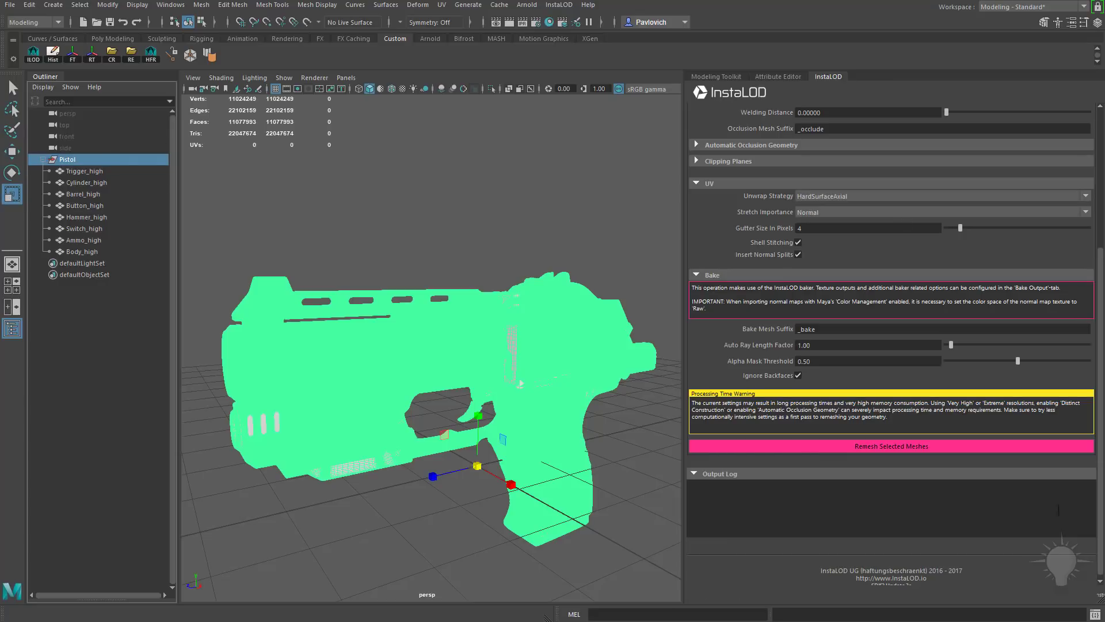
pyautogui.click(889, 448)
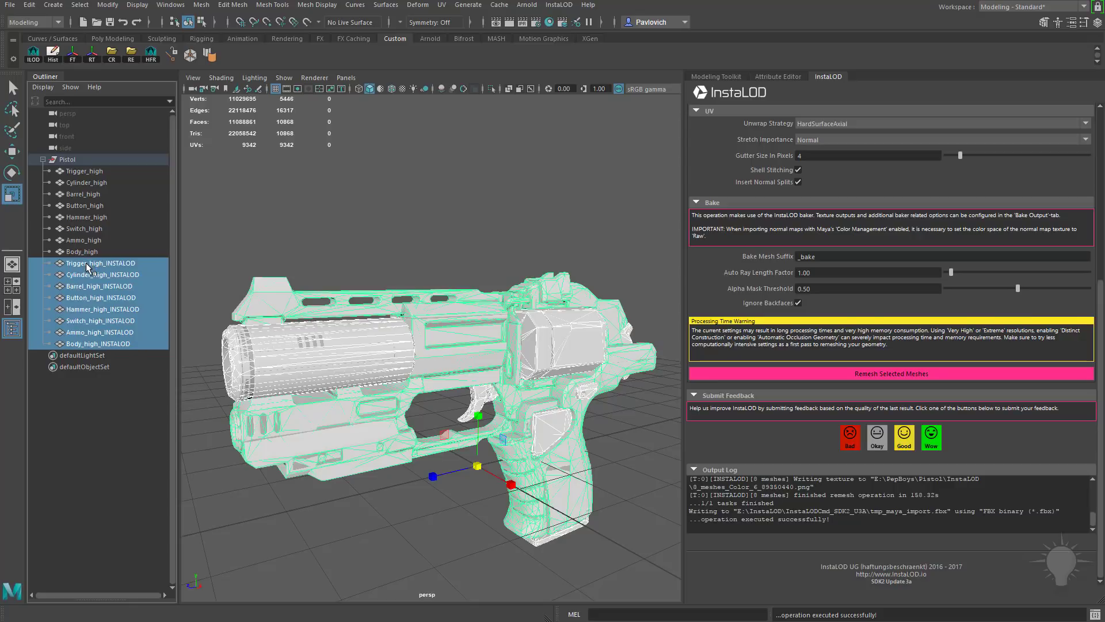
# Group the eight _INSTALOD meshes and hide the original high-poly Pistol.
pyautogui.moveTo(88, 267); pyautogui.dragTo(108, 346)
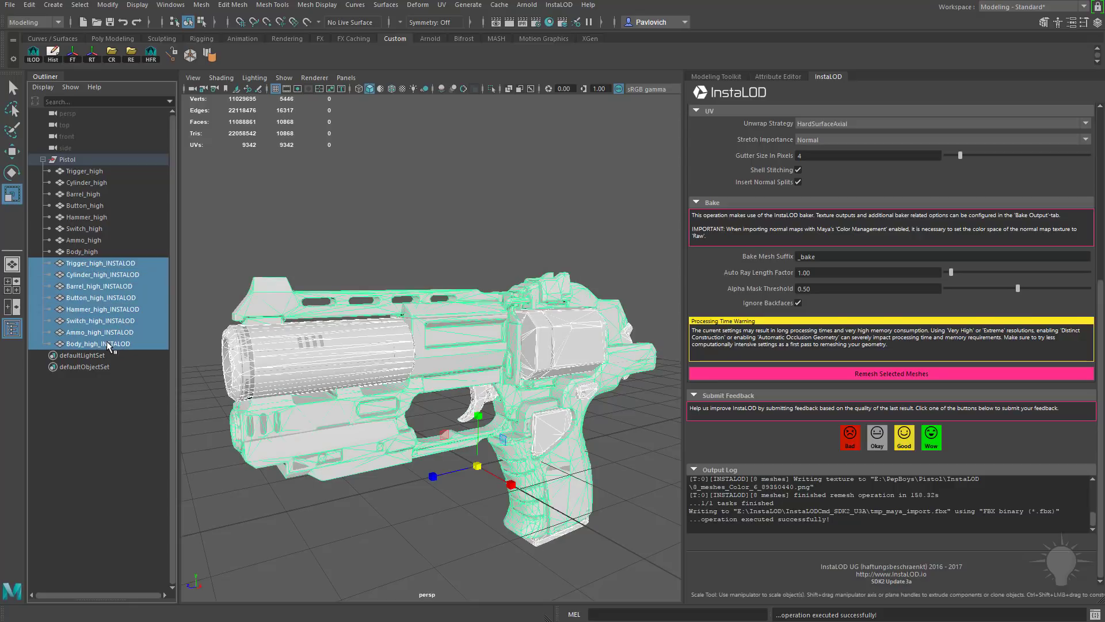
pyautogui.hotkey('ctrl', 'g')
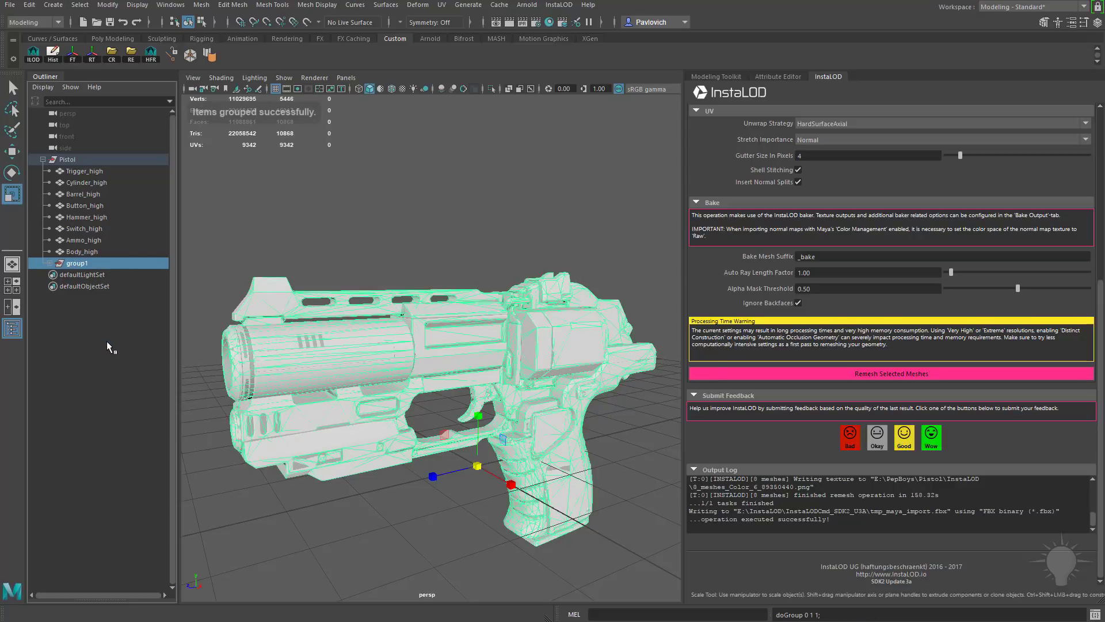
pyautogui.click(43, 160)
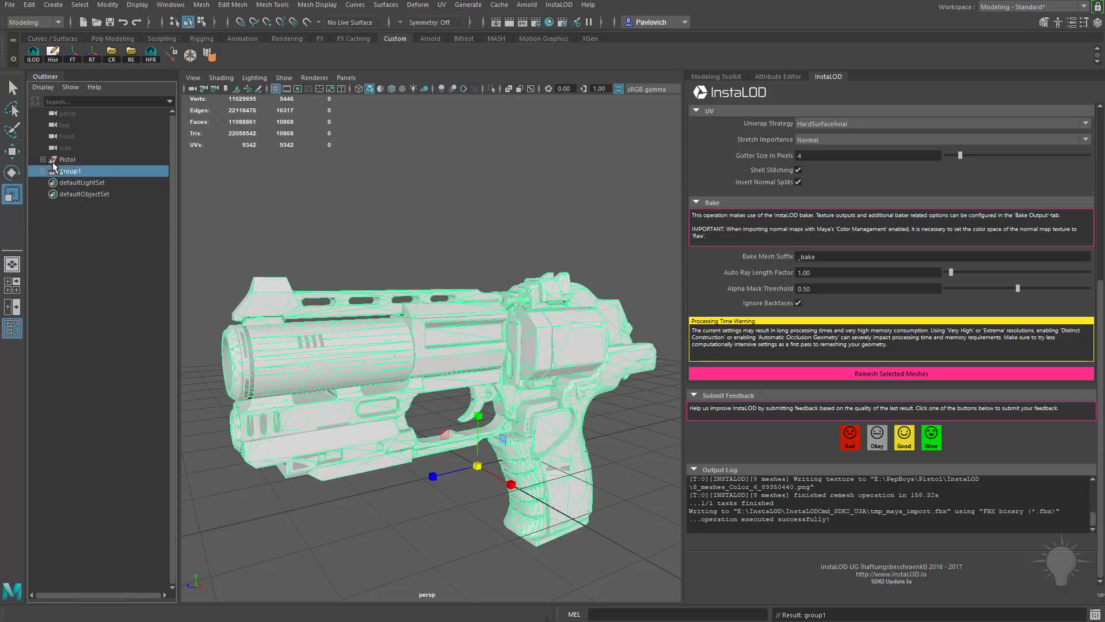
pyautogui.click(63, 160)
pyautogui.hotkey('ctrl', 'h')
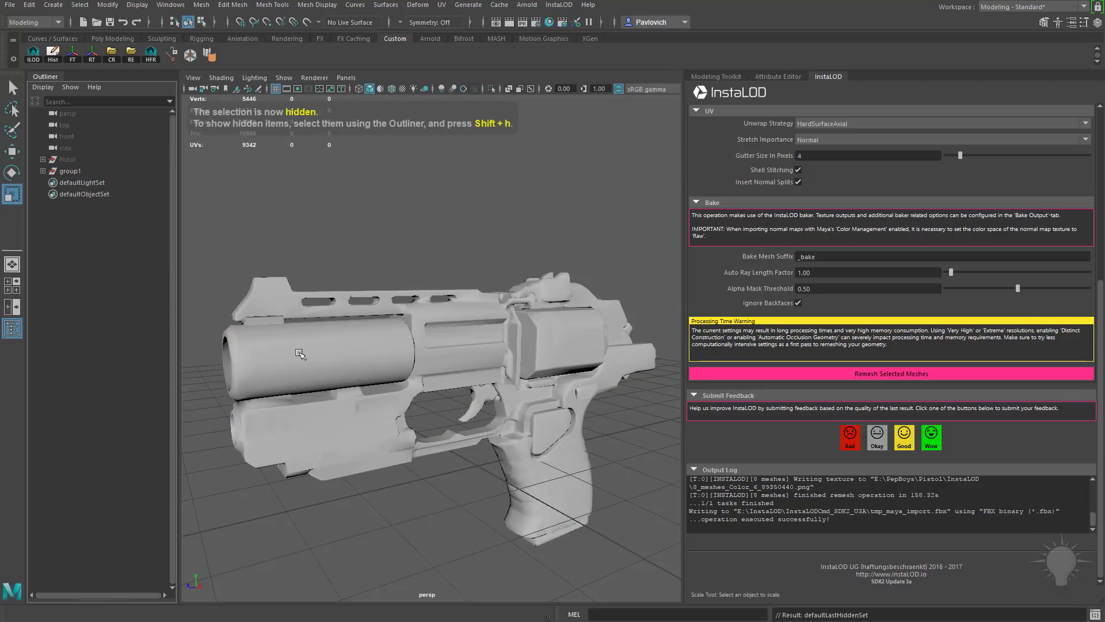
# Switch the viewport to textured display and select all eight low-poly meshes.
pyautogui.click(43, 171)
pyautogui.click(335, 200)
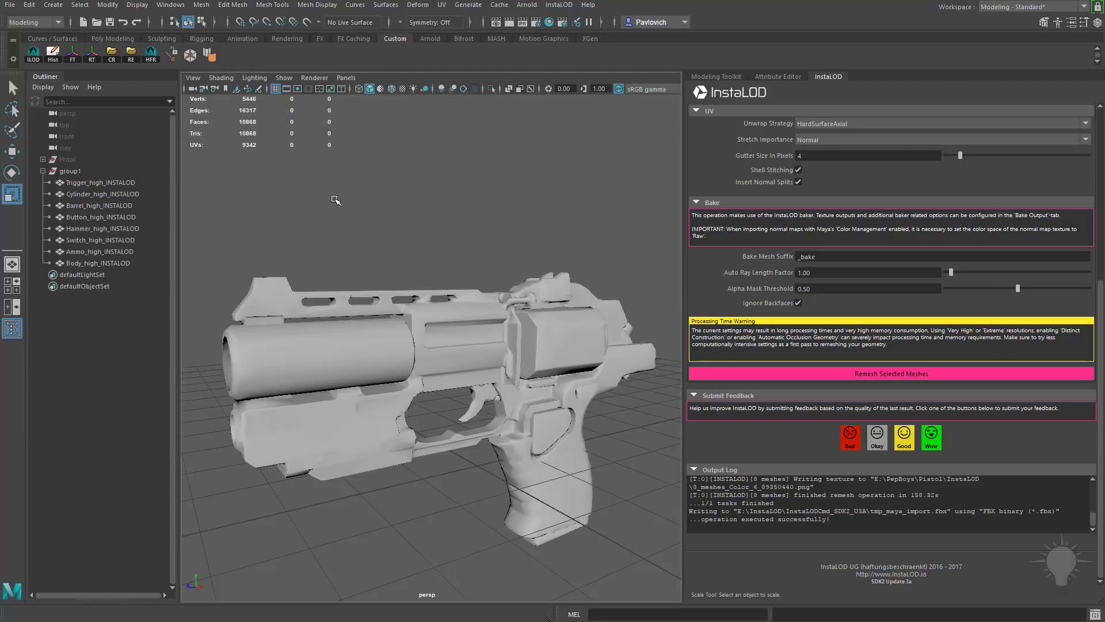
pyautogui.press('6')
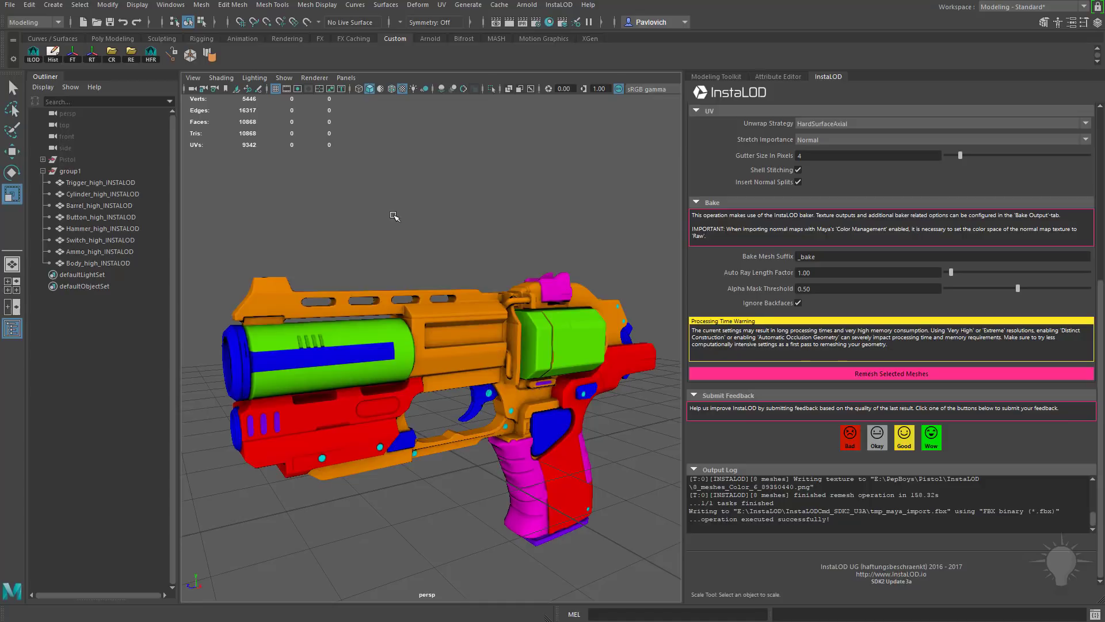
pyautogui.moveTo(386, 210)
pyautogui.keyDown('alt'); pyautogui.mouseDown()
pyautogui.moveTo(304, 189)
pyautogui.moveTo(410, 204)
pyautogui.moveTo(408, 214)
pyautogui.mouseUp(); pyautogui.keyUp('alt')
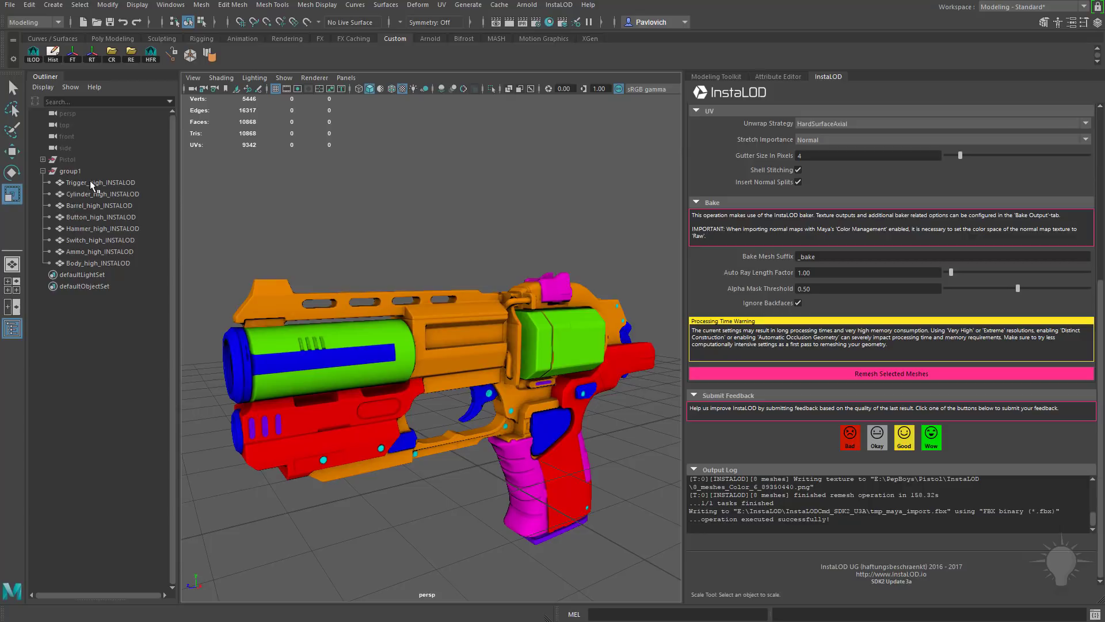
pyautogui.moveTo(191, 181); pyautogui.dragTo(665, 565)
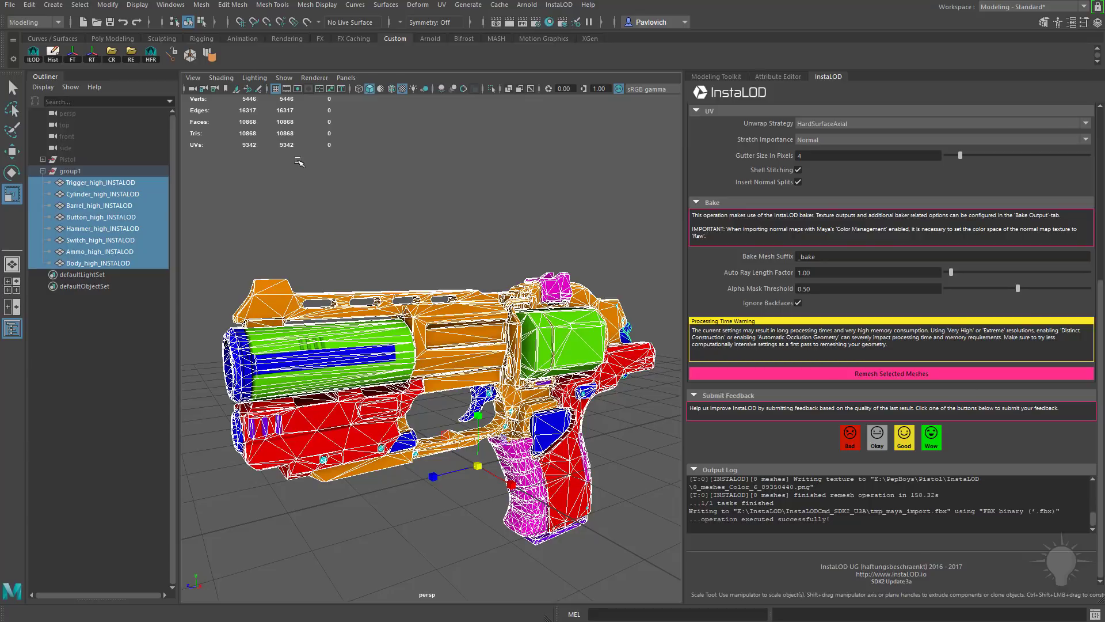
# Start Export Selection and create a new PainterInstaLOD folder inside the Pistol folder.
pyautogui.click(13, 6)
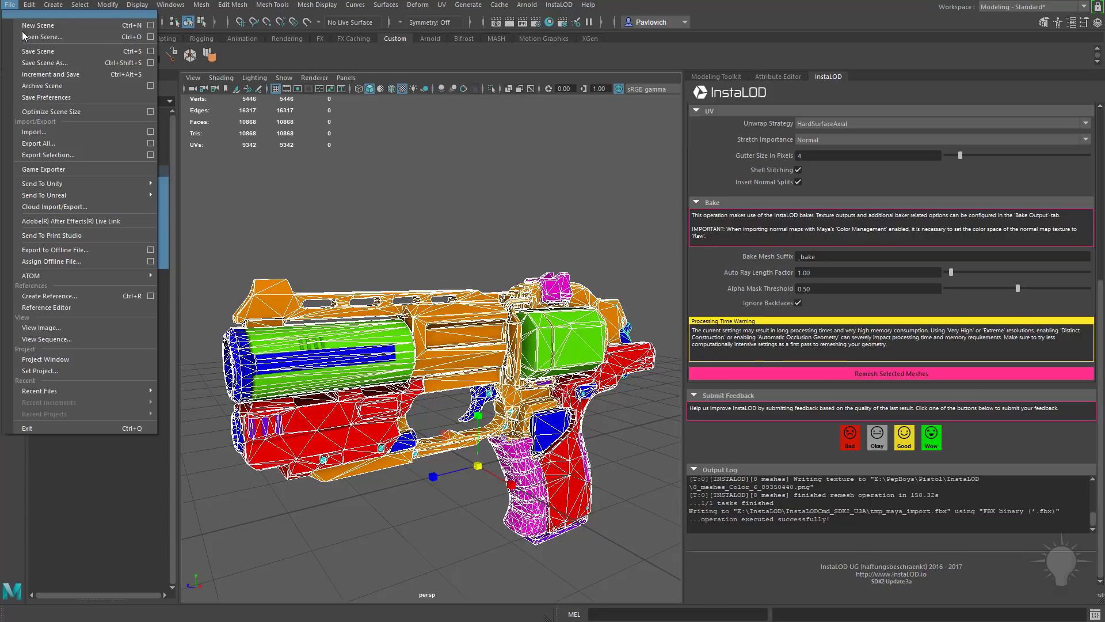
pyautogui.click(49, 154)
pyautogui.click(102, 149)
pyautogui.rightClick(312, 338)
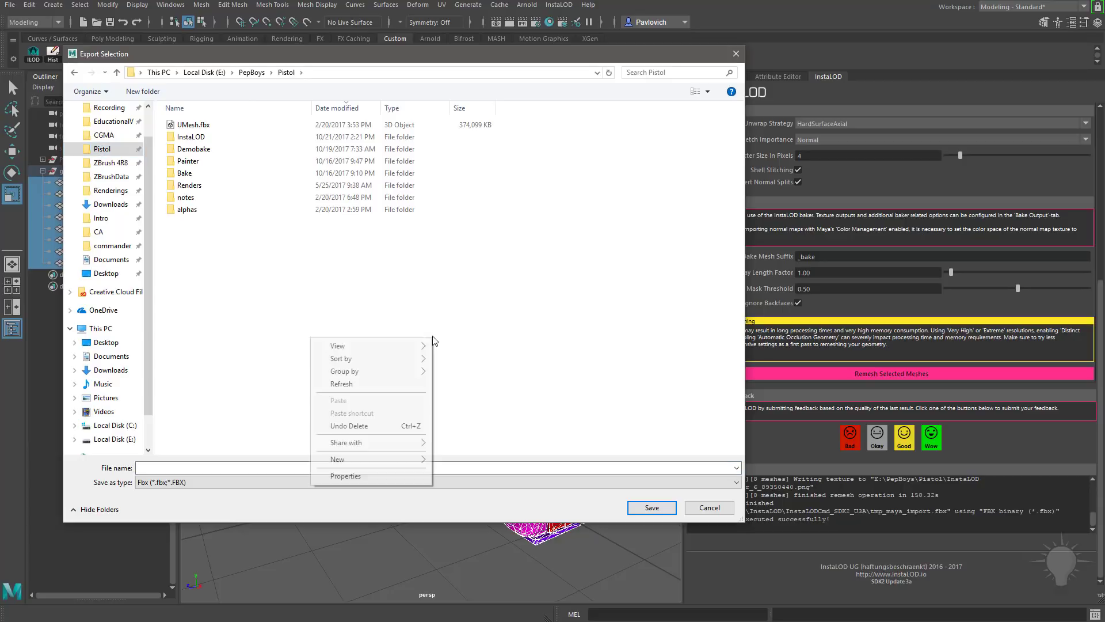
pyautogui.moveTo(391, 458)
pyautogui.click(289, 461)
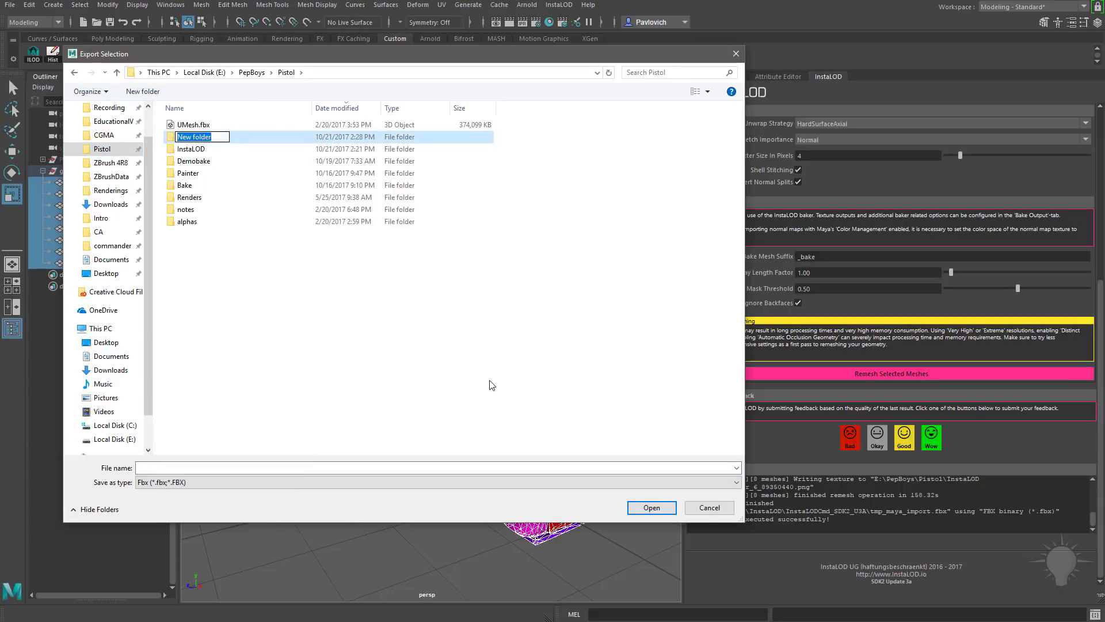
pyautogui.write('PainterInstaLOD')
pyautogui.press('Return')
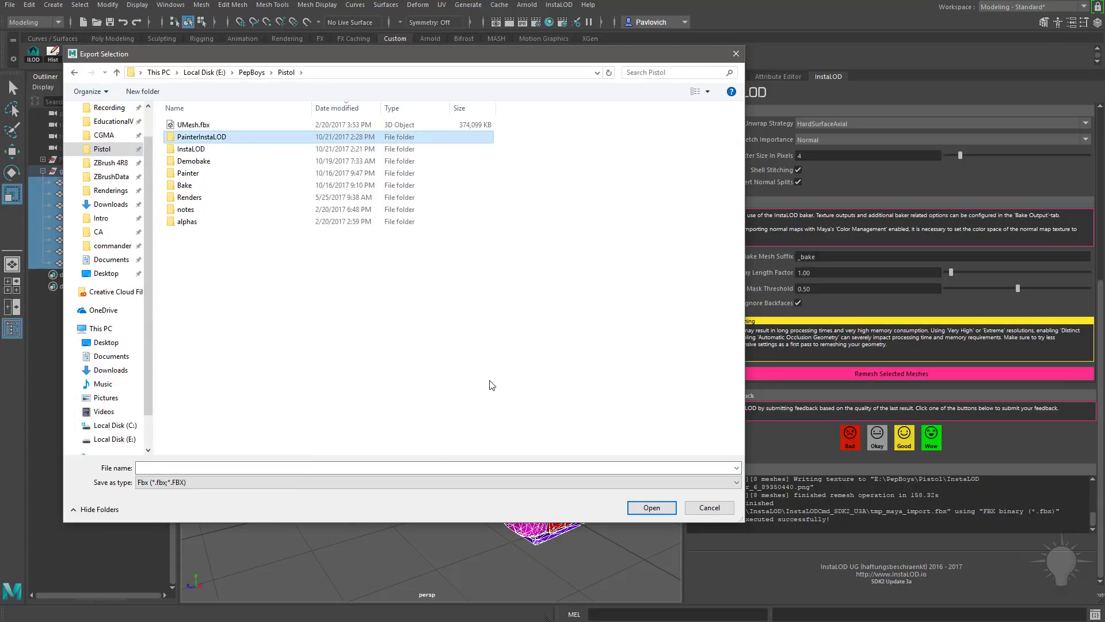
# Export the selected meshes as Pistol_low.fbx into the PainterInstaLOD folder.
pyautogui.doubleClick(248, 137)
pyautogui.write('Pistol')
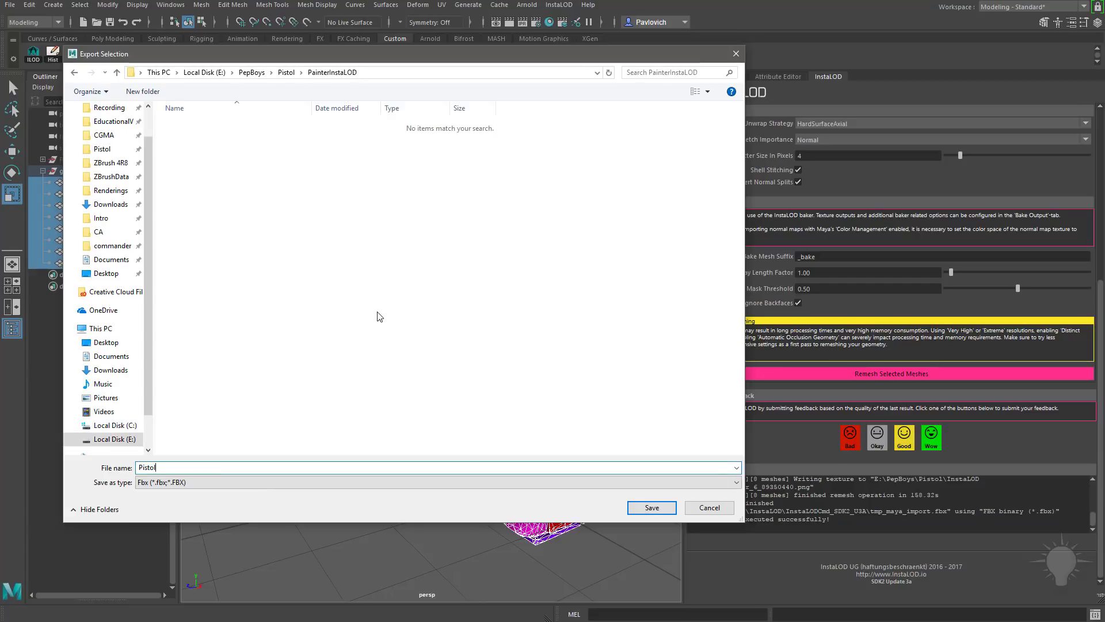
pyautogui.write('_low')
pyautogui.press('Return')
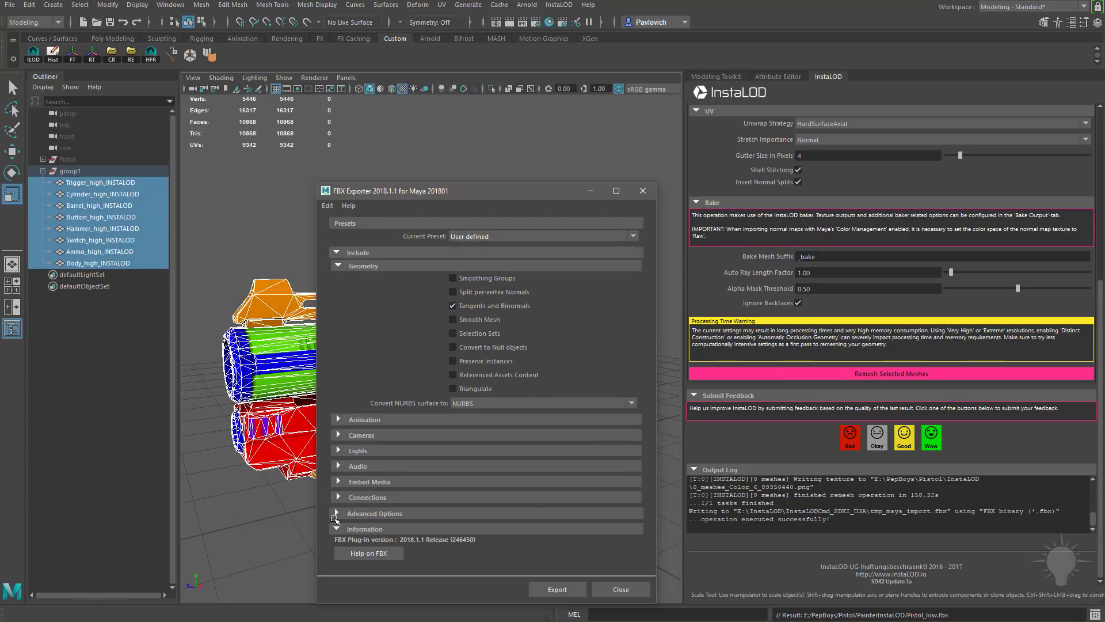
pyautogui.click(558, 589)
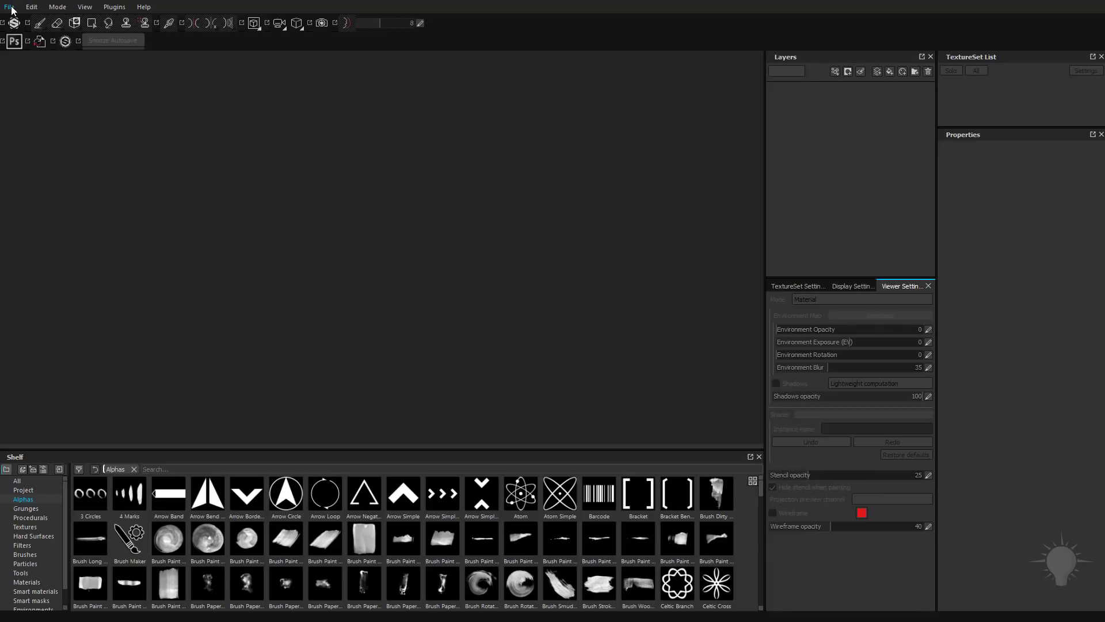
# Start a new project using PainterInstaLOD/Pistol_low.fbx as the mesh.
pyautogui.click(11, 8)
pyautogui.click(23, 21)
pyautogui.click(654, 202)
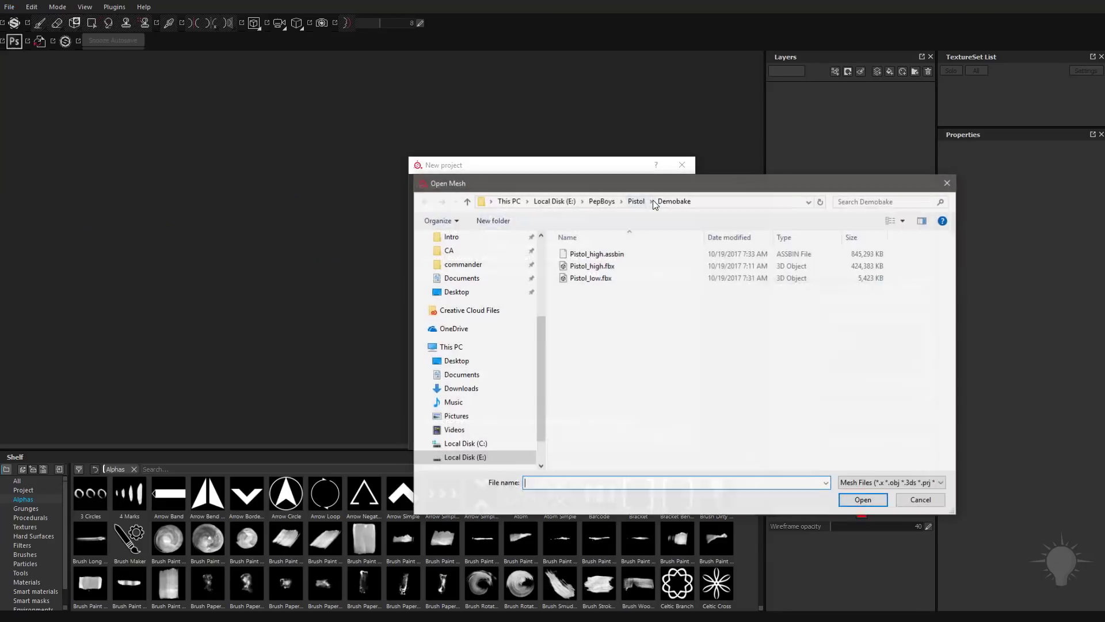
pyautogui.click(636, 202)
pyautogui.doubleClick(624, 279)
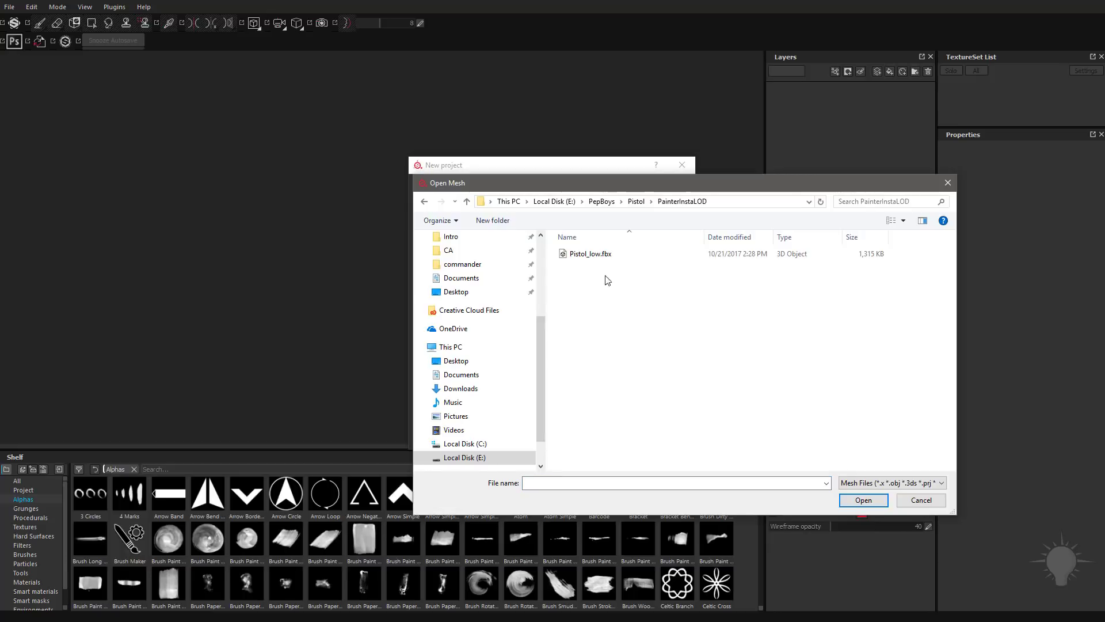
pyautogui.doubleClick(593, 254)
# Import the seven baked texture PNGs from the Pistol/InstaLOD folder.
pyautogui.click(598, 275)
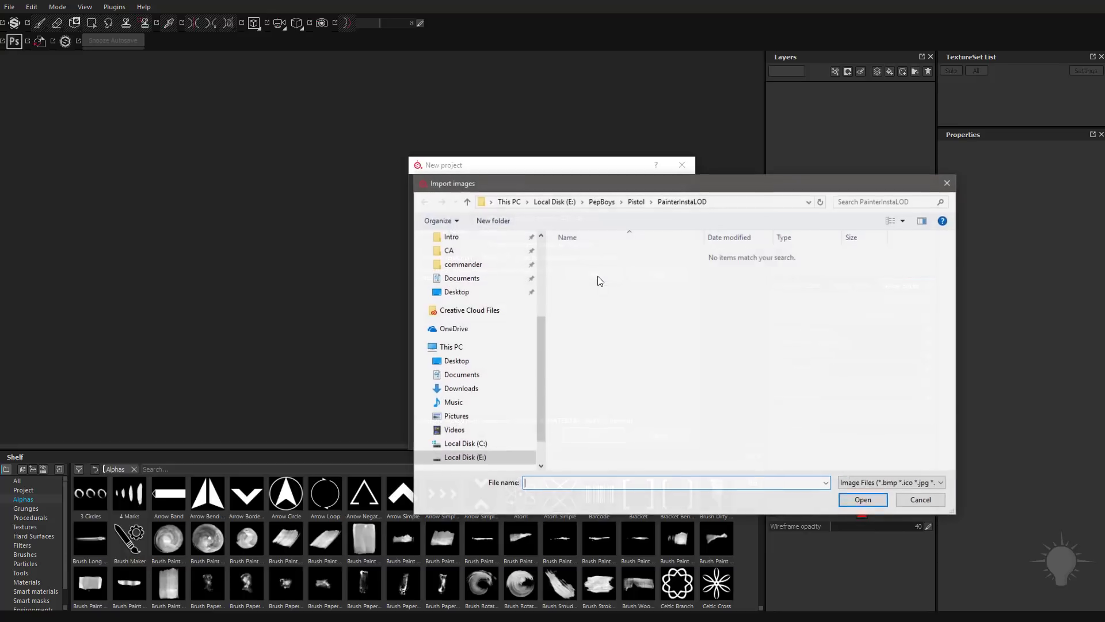
pyautogui.click(636, 202)
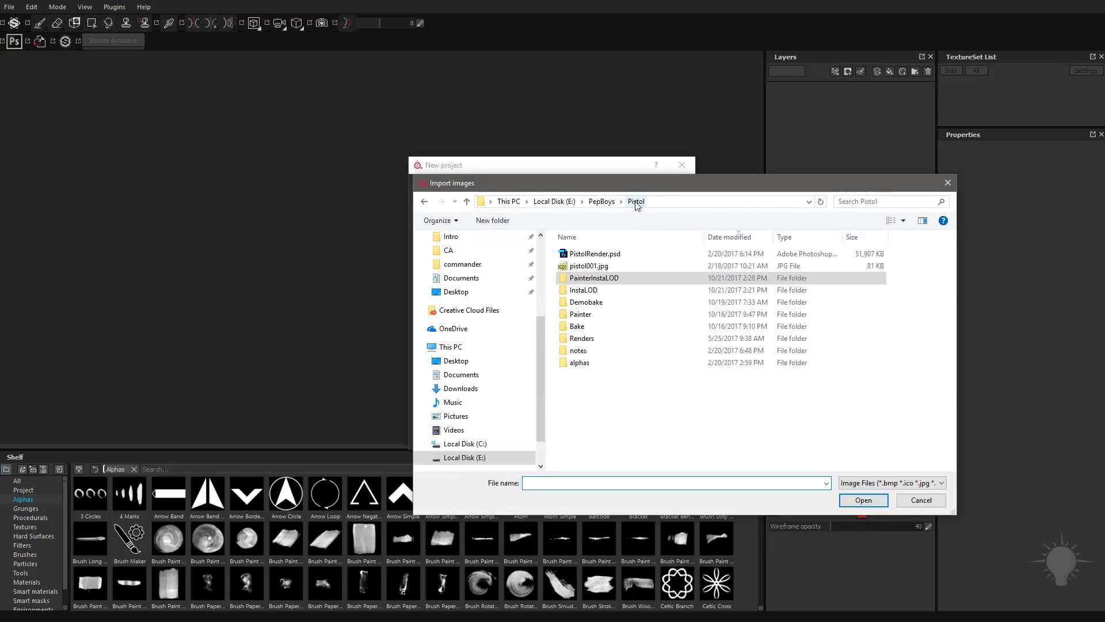
pyautogui.doubleClick(604, 290)
pyautogui.click(591, 309)
pyautogui.keyDown('shift'); pyautogui.click(599, 353); pyautogui.keyUp('shift')
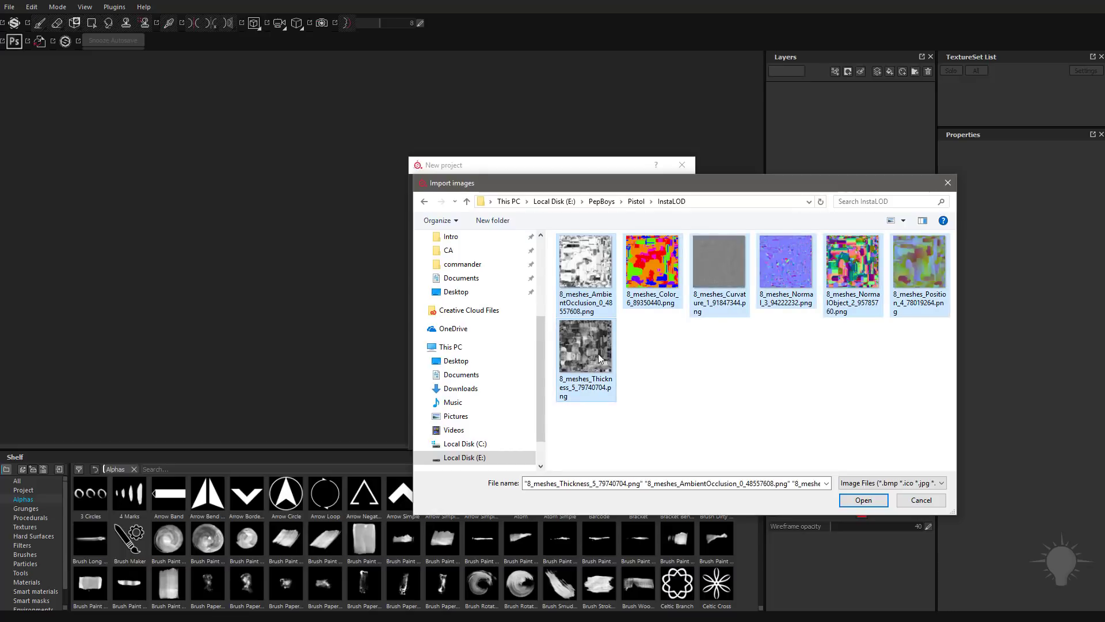
pyautogui.click(863, 501)
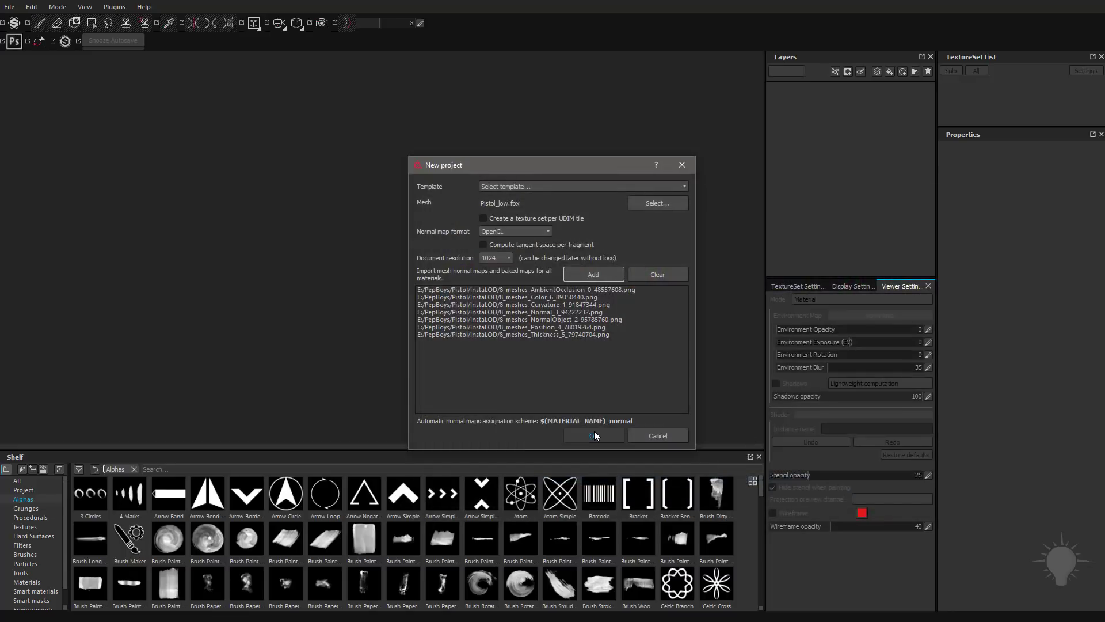
# Enable per-fragment tangent space, set document resolution to 2048, and create the project.
pyautogui.click(534, 243)
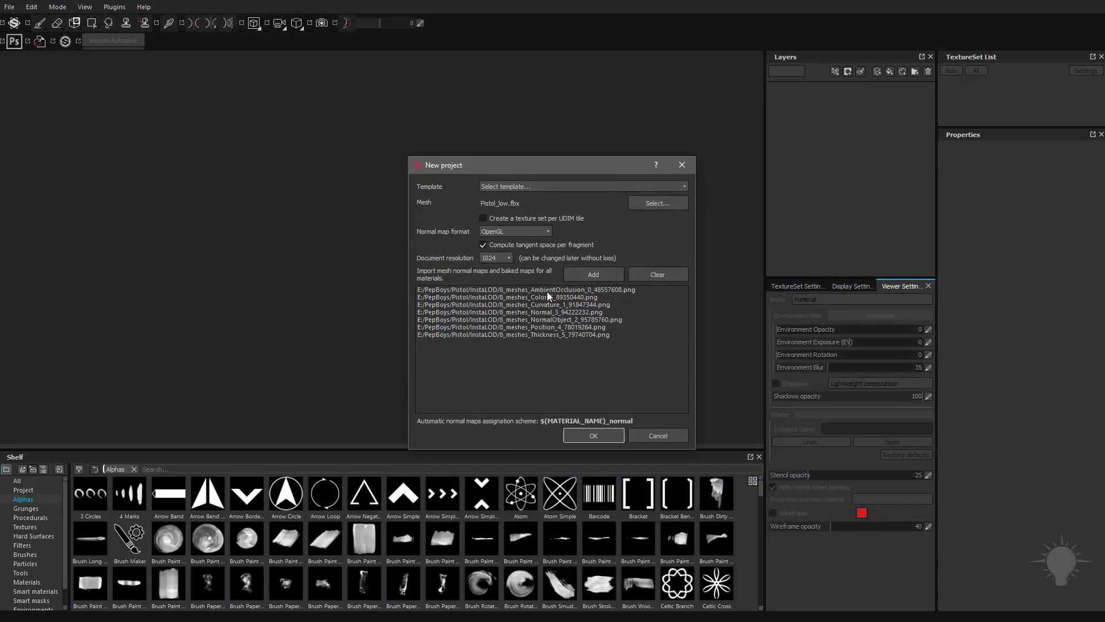
pyautogui.click(495, 258)
pyautogui.click(595, 435)
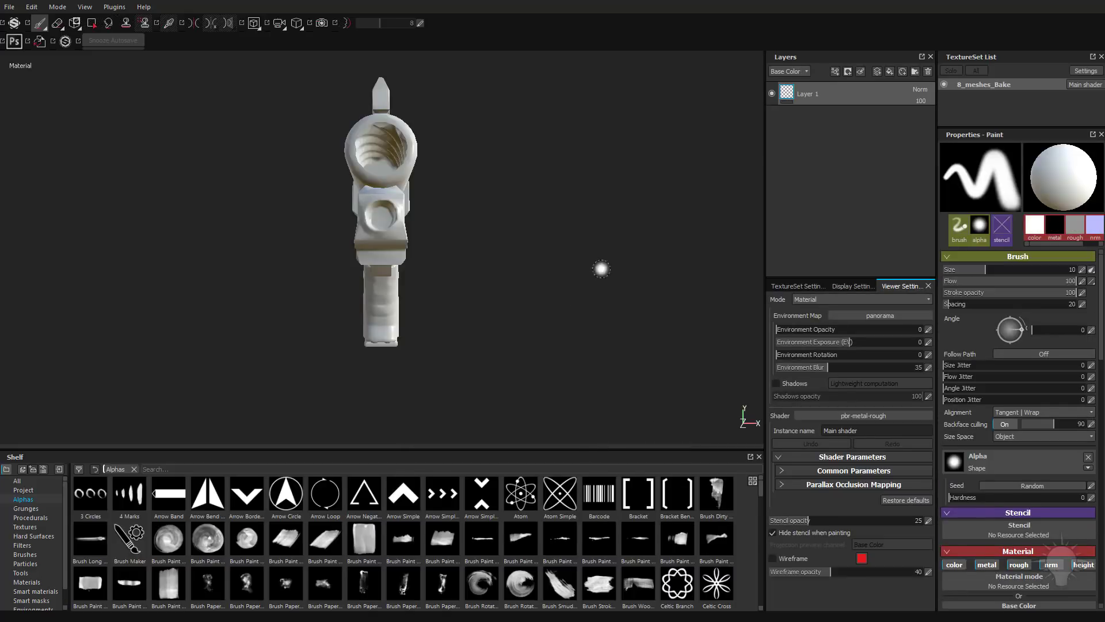
# Assign the 8_meshes_Normal bake as the texture set's normal map.
pyautogui.moveTo(599, 267)
pyautogui.keyDown('alt'); pyautogui.mouseDown()
pyautogui.moveTo(507, 285)
pyautogui.moveTo(459, 250)
pyautogui.moveTo(485, 340)
pyautogui.moveTo(509, 294)
pyautogui.mouseUp(); pyautogui.keyUp('alt')
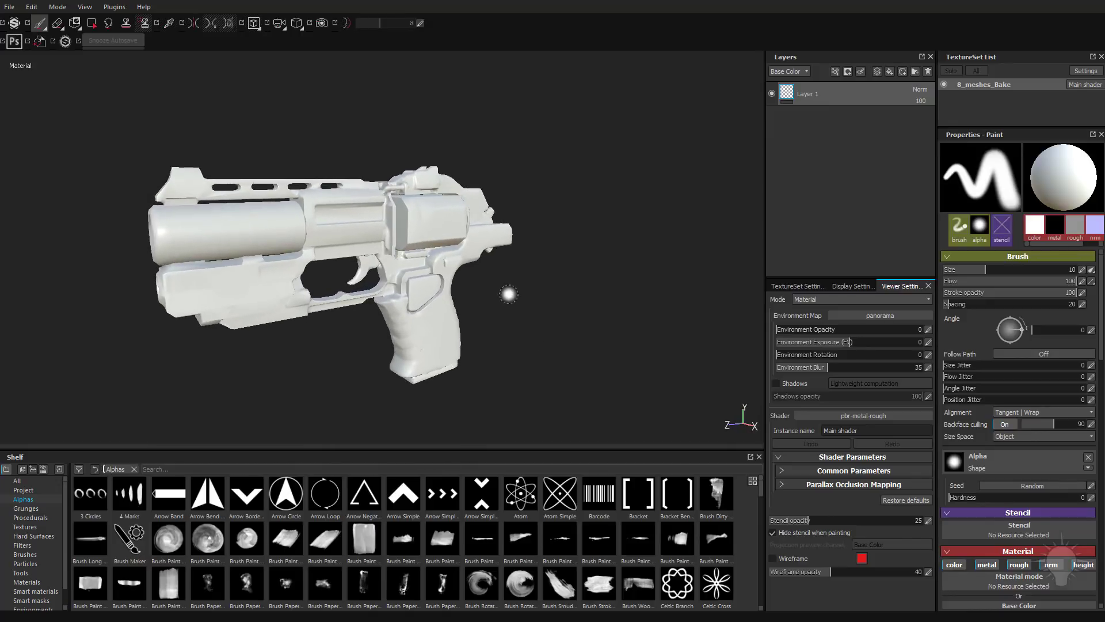
pyautogui.click(820, 286)
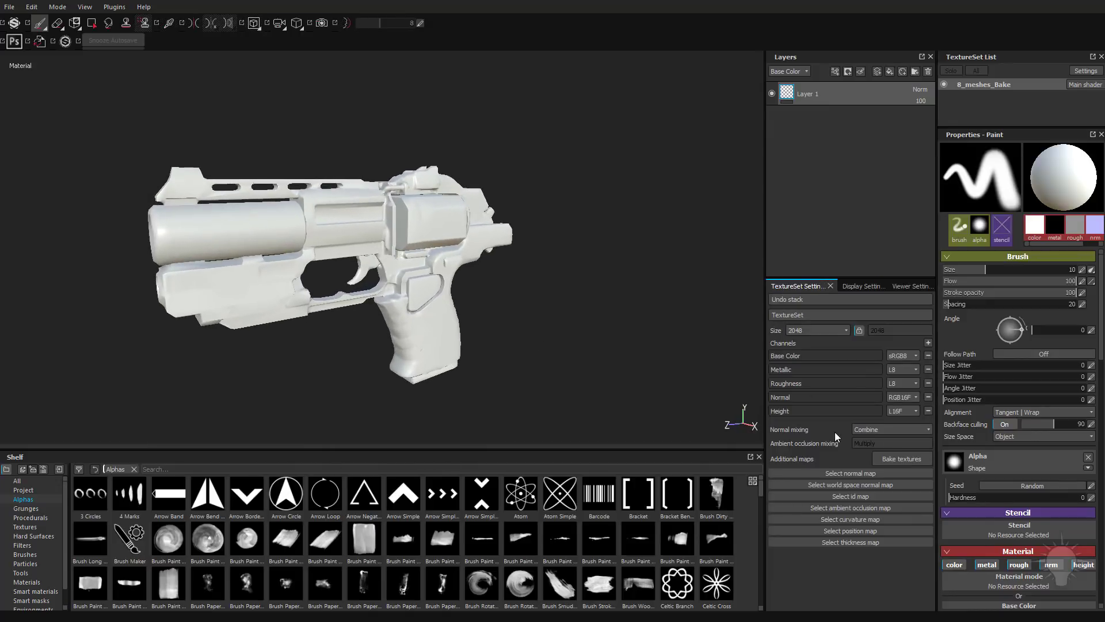
pyautogui.click(25, 526)
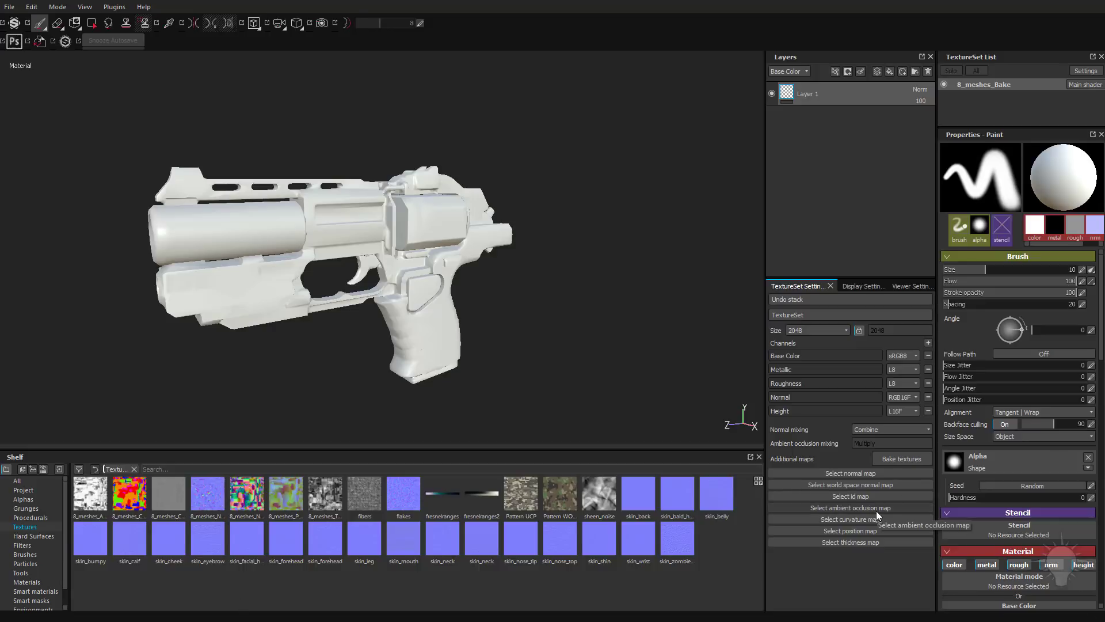
pyautogui.moveTo(210, 496)
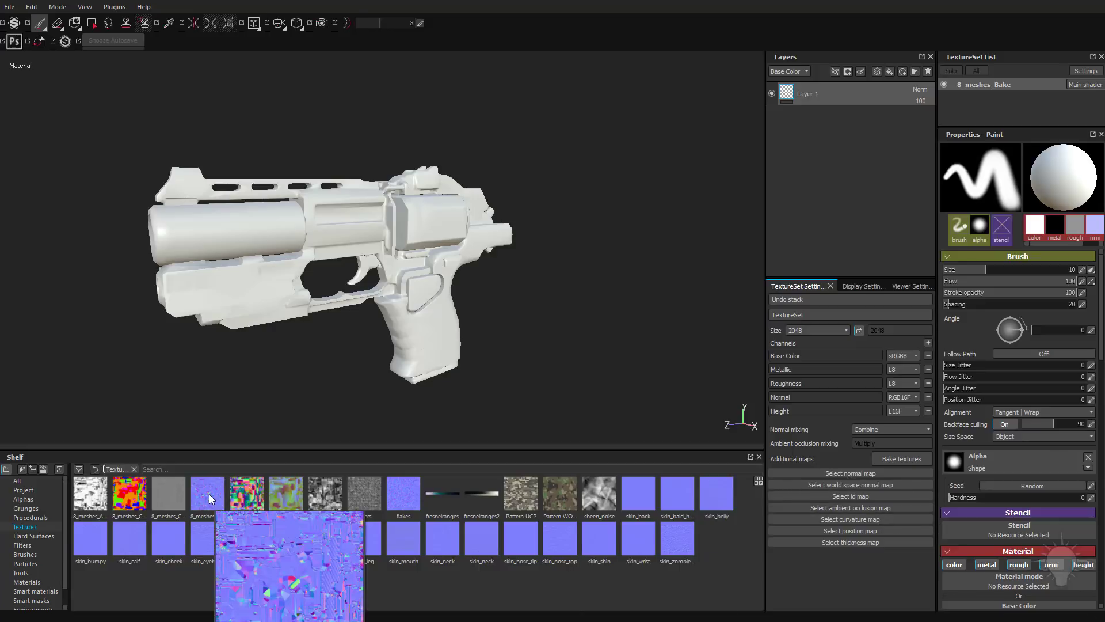
pyautogui.moveTo(209, 494); pyautogui.dragTo(873, 483)
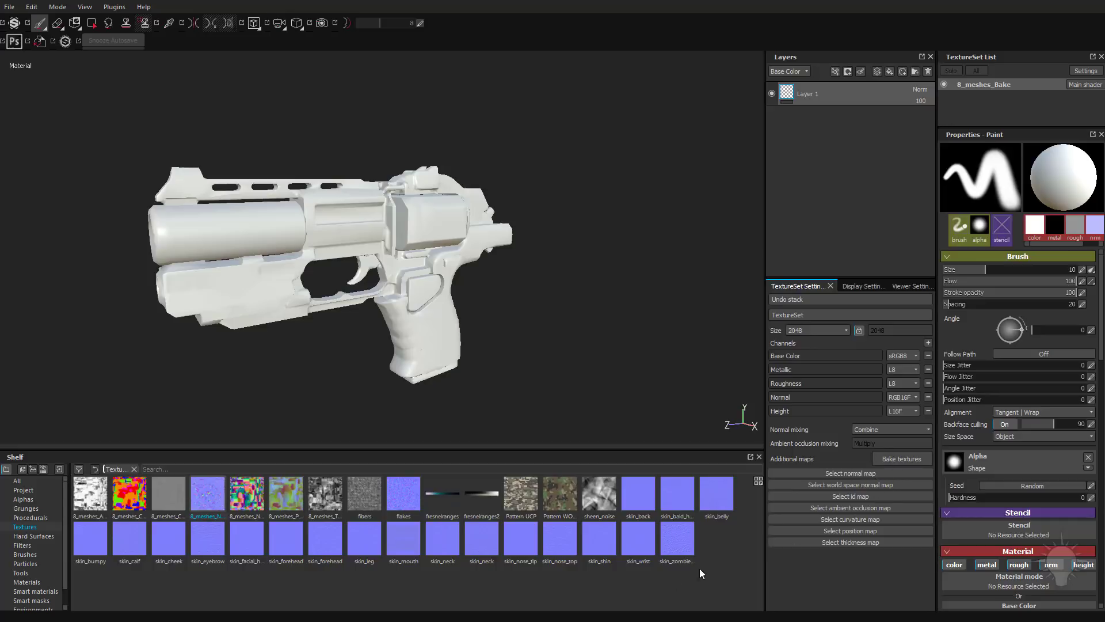
pyautogui.keyDown('alt'); pyautogui.moveTo(172, 265); pyautogui.dragTo(240, 266); pyautogui.keyUp('alt')
pyautogui.keyDown('alt'); pyautogui.moveTo(240, 266); pyautogui.dragTo(362, 242, button='right'); pyautogui.keyUp('alt')
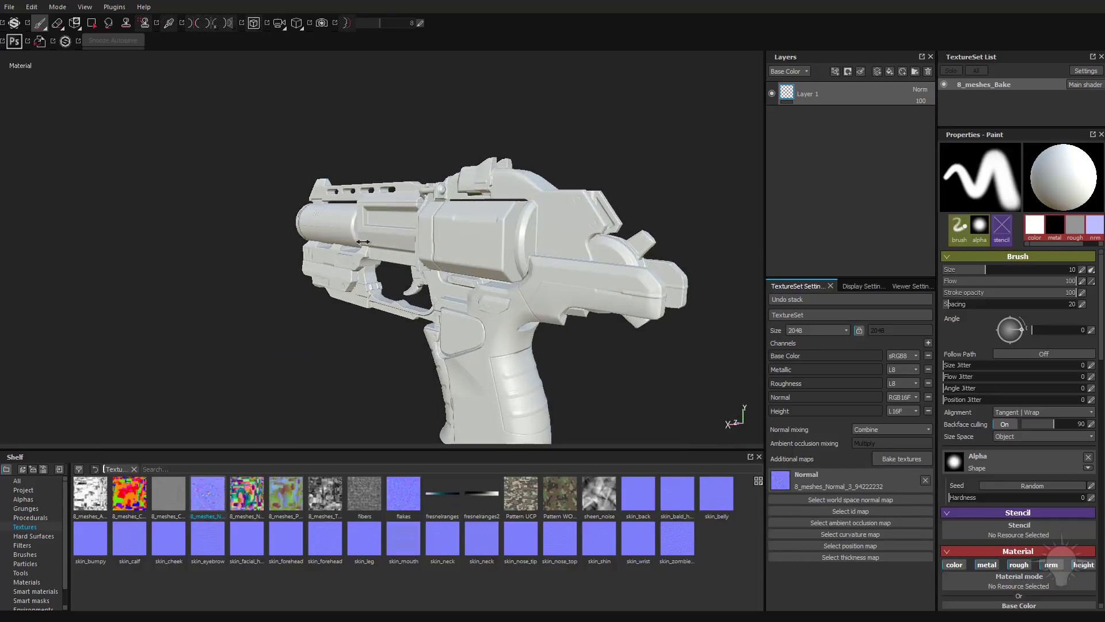
pyautogui.keyDown('alt'); pyautogui.moveTo(363, 242); pyautogui.dragTo(594, 184); pyautogui.keyUp('alt')
pyautogui.keyDown('shift'); pyautogui.moveTo(595, 185); pyautogui.dragTo(513, 201, button='right'); pyautogui.keyUp('shift')
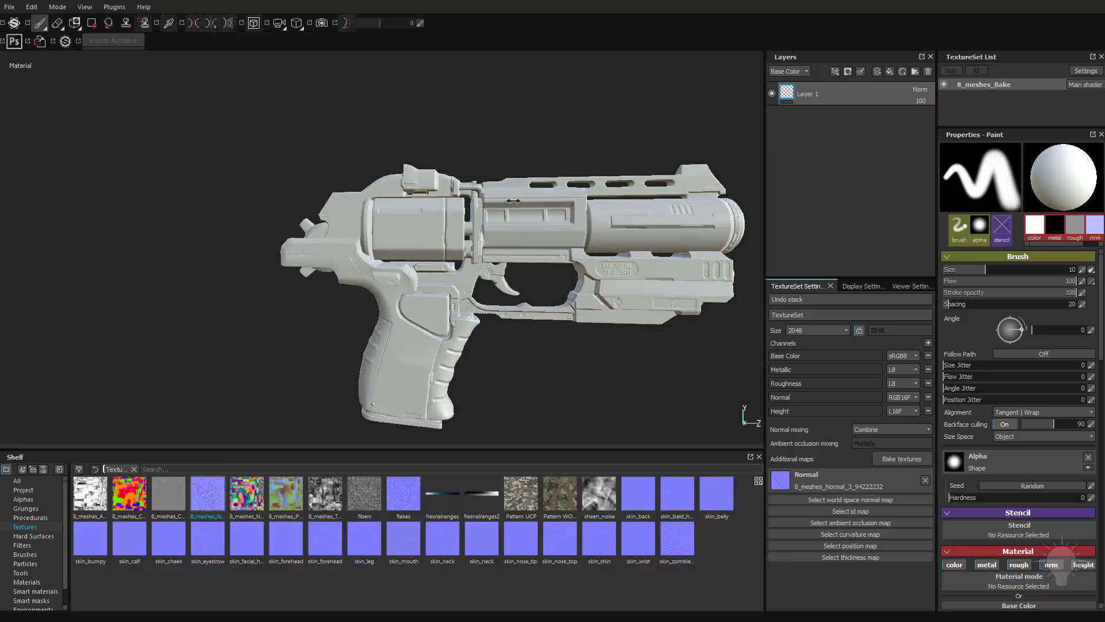
pyautogui.moveTo(512, 201)
pyautogui.keyDown('alt'); pyautogui.mouseDown()
pyautogui.moveTo(662, 219)
pyautogui.moveTo(518, 221)
pyautogui.moveTo(582, 222)
pyautogui.moveTo(666, 254)
pyautogui.moveTo(595, 222)
pyautogui.mouseUp(); pyautogui.keyUp('alt')
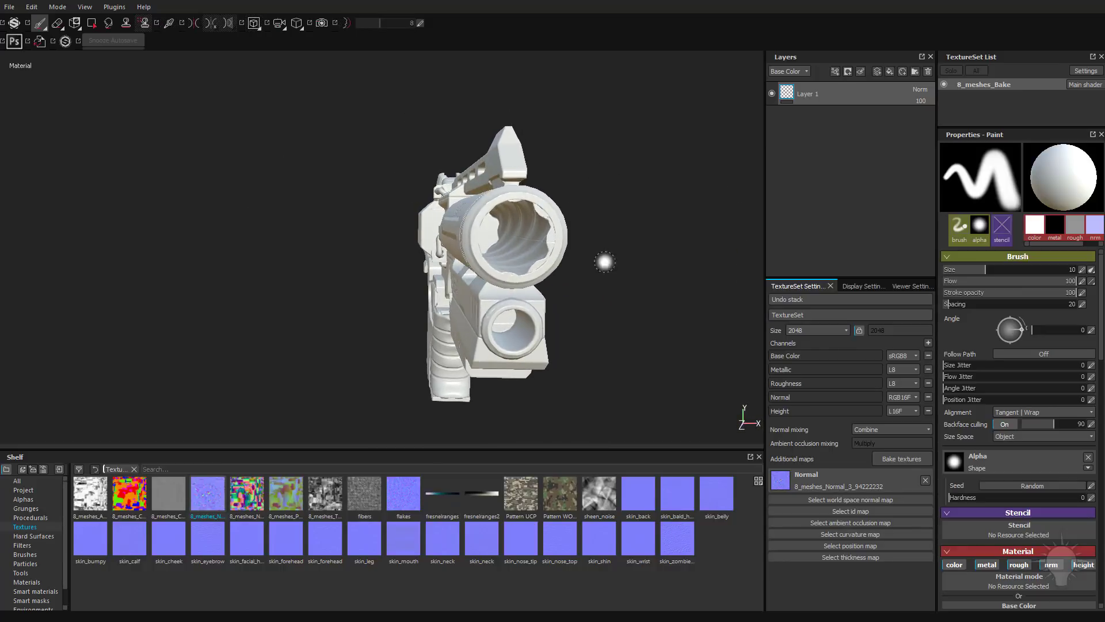
pyautogui.keyDown('alt'); pyautogui.moveTo(407, 227); pyautogui.dragTo(274, 234); pyautogui.keyUp('alt')
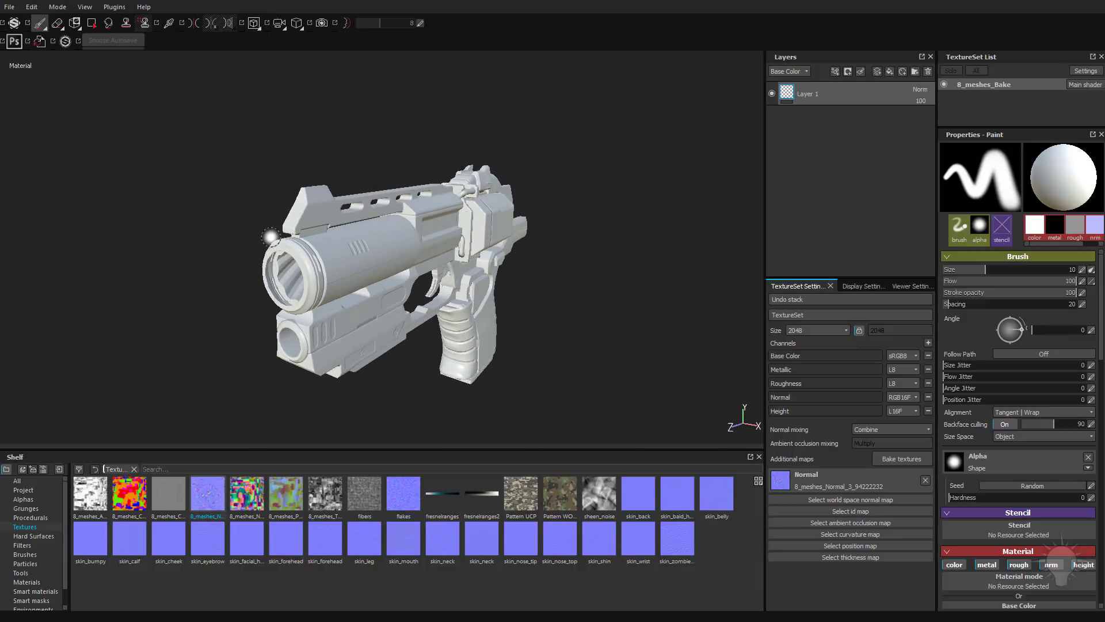
pyautogui.keyDown('alt'); pyautogui.moveTo(271, 236); pyautogui.dragTo(452, 243); pyautogui.keyUp('alt')
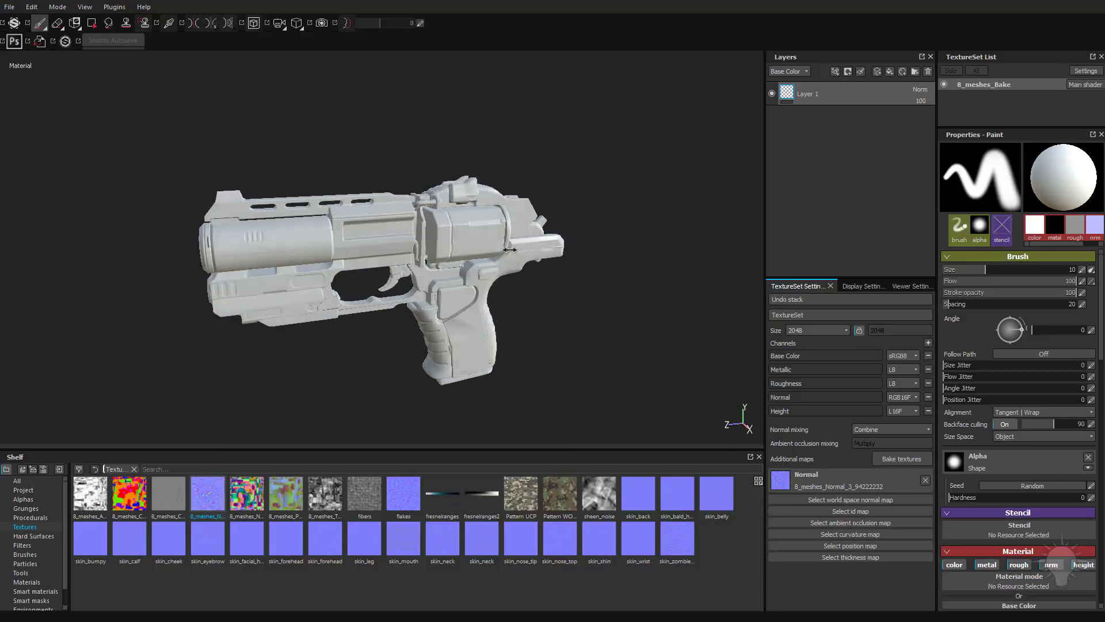
pyautogui.keyDown('alt'); pyautogui.moveTo(452, 243); pyautogui.dragTo(436, 263, button='right'); pyautogui.keyUp('alt')
pyautogui.moveTo(436, 263)
pyautogui.keyDown('alt'); pyautogui.mouseDown()
pyautogui.moveTo(160, 222)
pyautogui.moveTo(495, 325)
pyautogui.moveTo(479, 251)
pyautogui.moveTo(576, 270)
pyautogui.mouseUp(); pyautogui.keyUp('alt')
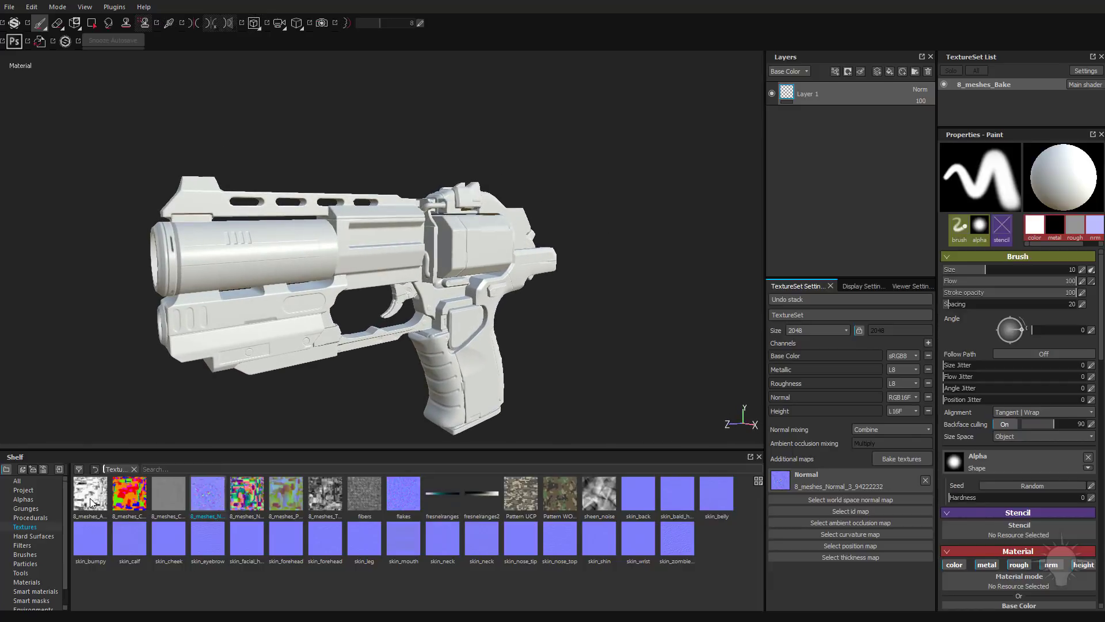
# Assign the baked ambient occlusion, ID and curvature maps to their texture set slots.
pyautogui.moveTo(90, 498); pyautogui.dragTo(850, 522)
pyautogui.moveTo(129, 494); pyautogui.dragTo(852, 509)
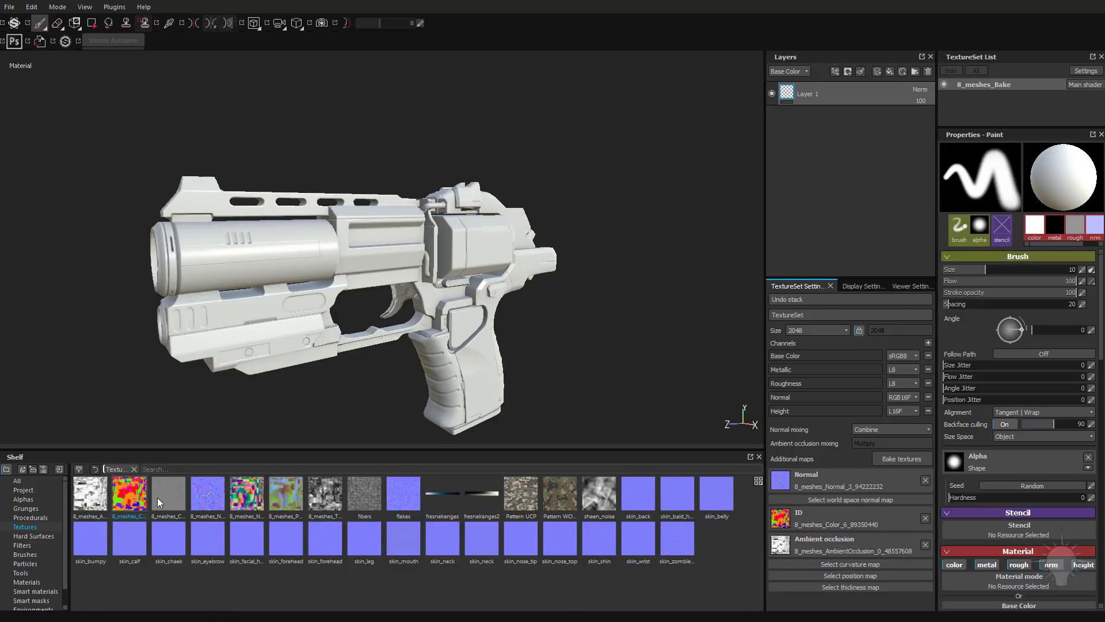
pyautogui.moveTo(159, 502); pyautogui.dragTo(492, 611)
pyautogui.moveTo(827, 562); pyautogui.dragTo(835, 563)
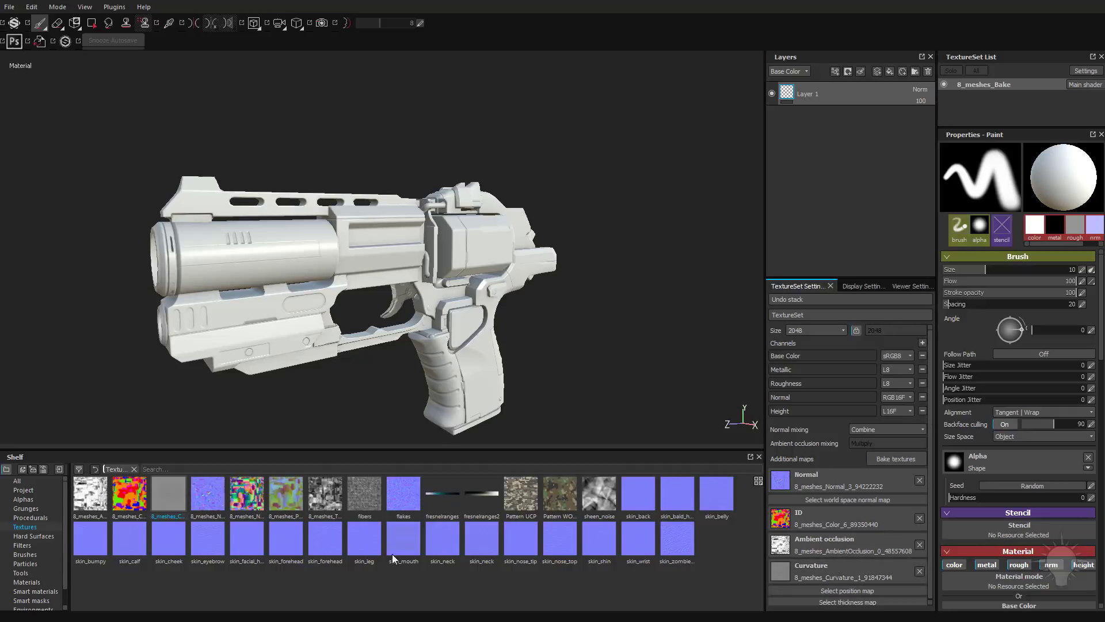
# Assign the world space normal, position and thickness bakes to their texture set slots.
pyautogui.moveTo(244, 509); pyautogui.dragTo(848, 502)
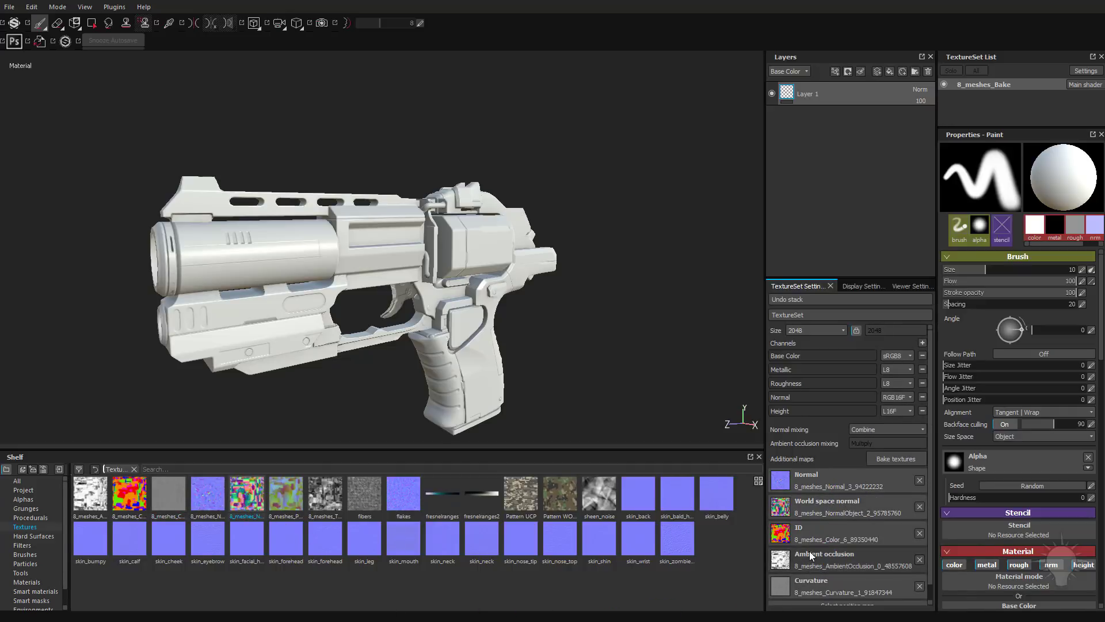
pyautogui.scroll(-1, 810, 551)
pyautogui.moveTo(286, 495); pyautogui.dragTo(864, 588)
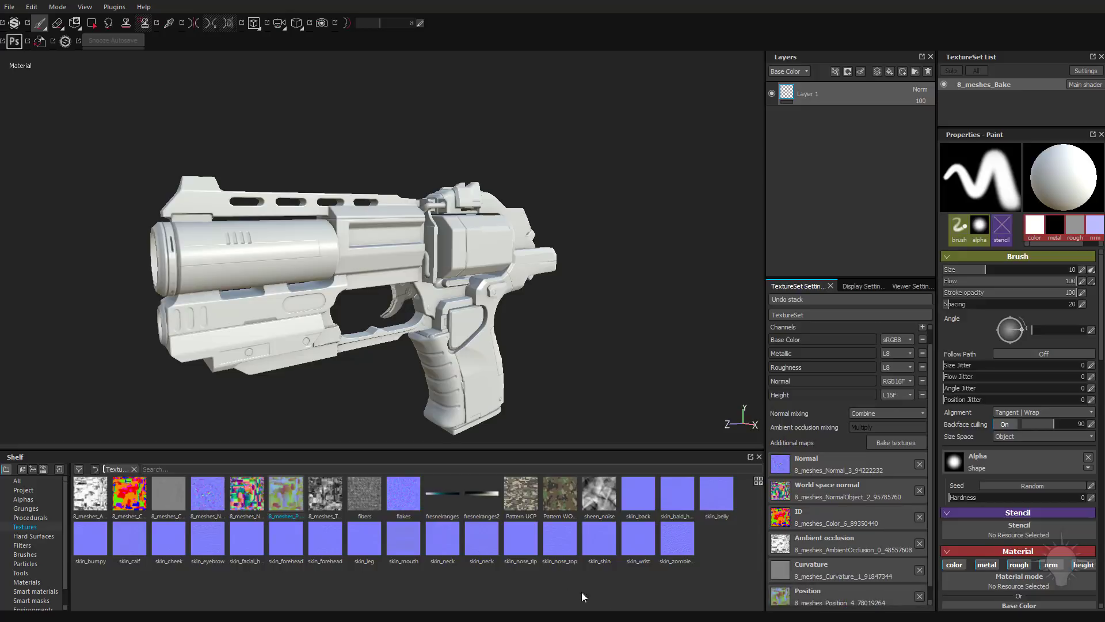
pyautogui.moveTo(328, 492); pyautogui.dragTo(862, 607)
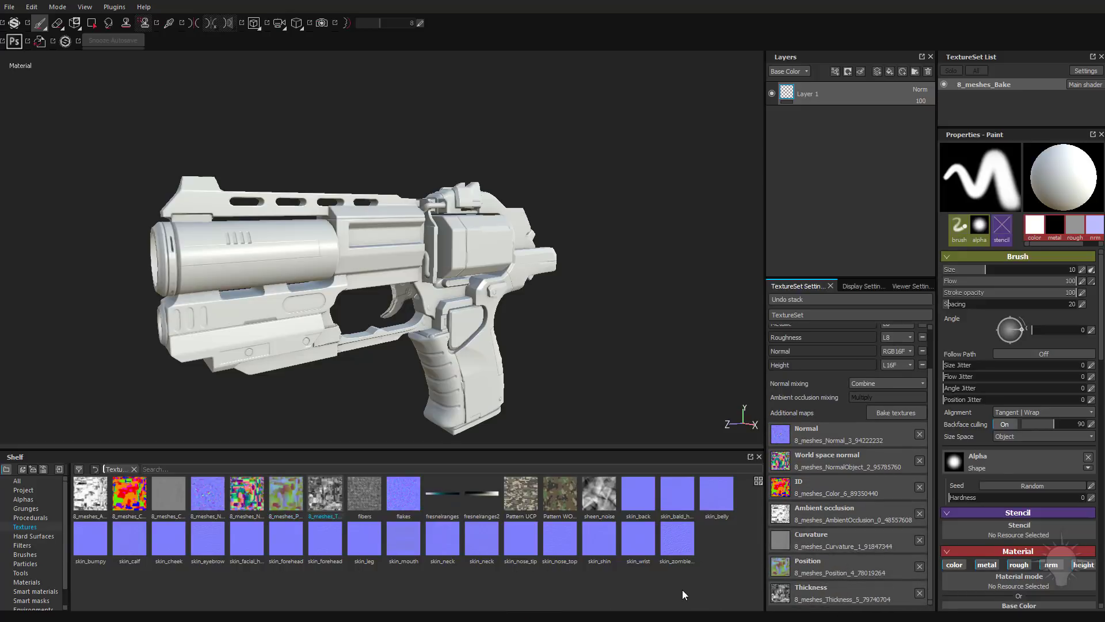
pyautogui.hotkey('alt', 'Tab')
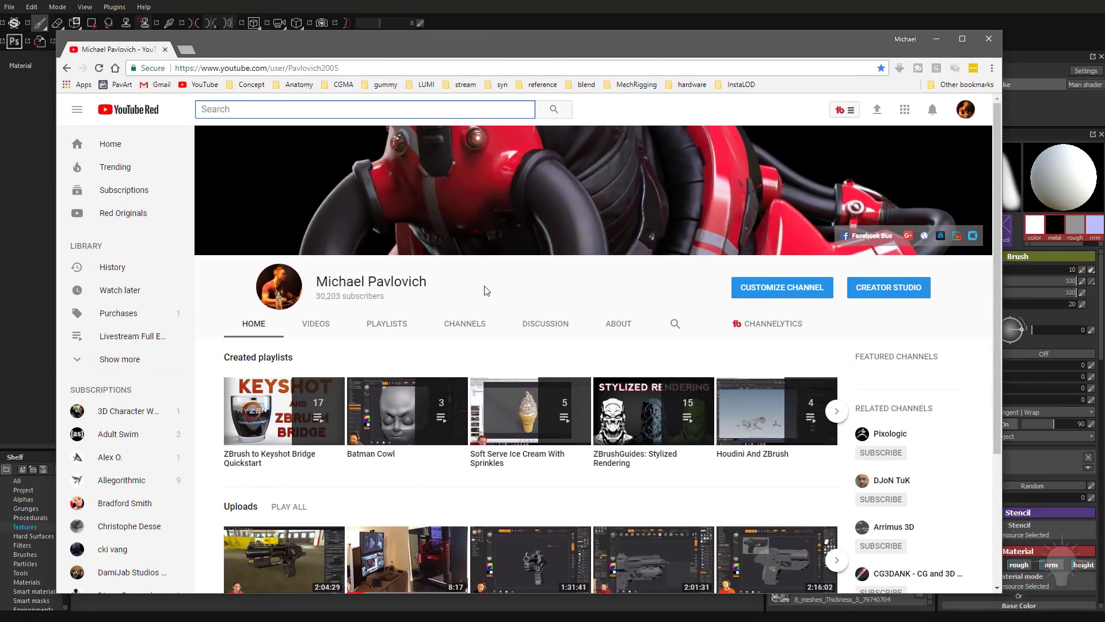
pyautogui.click(375, 323)
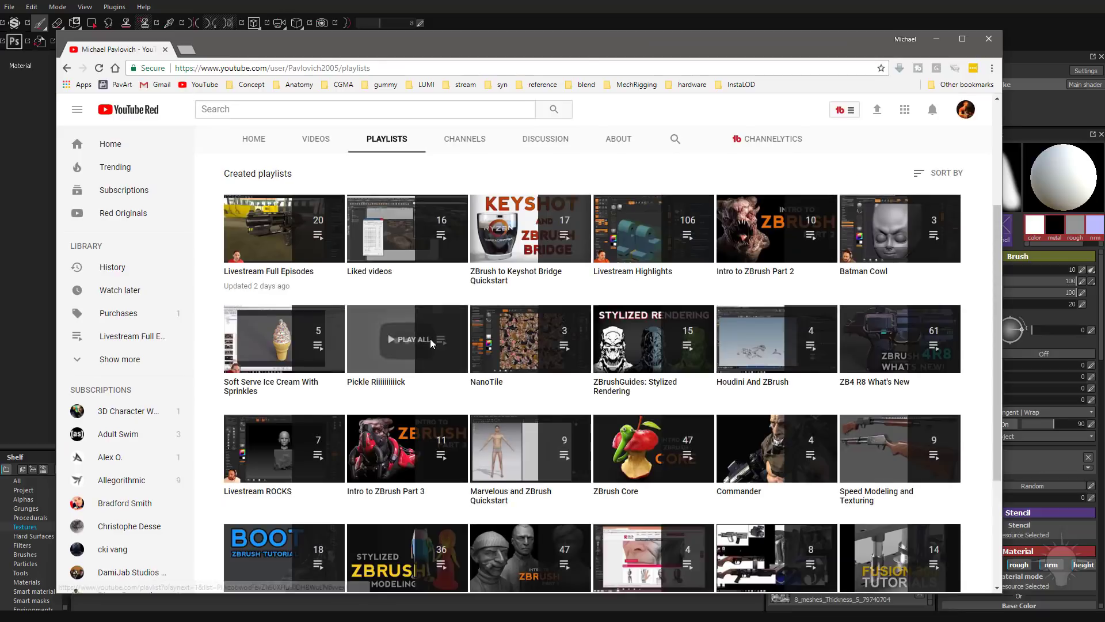
pyautogui.scroll(-4, 439, 345)
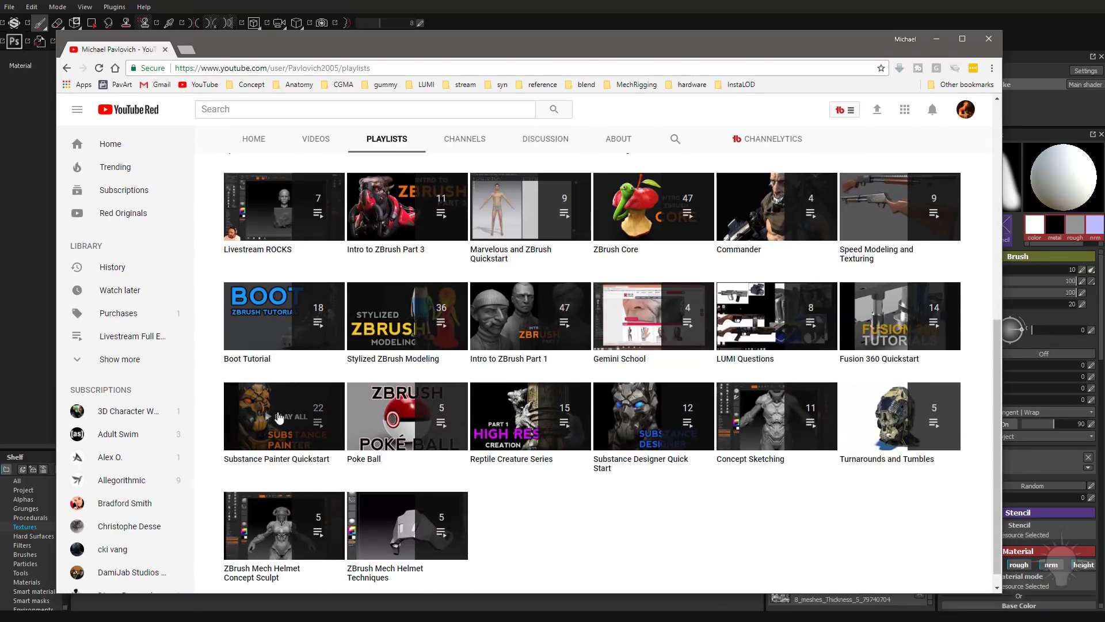
pyautogui.scroll(6, 282, 417)
pyautogui.scroll(-1, 338, 362)
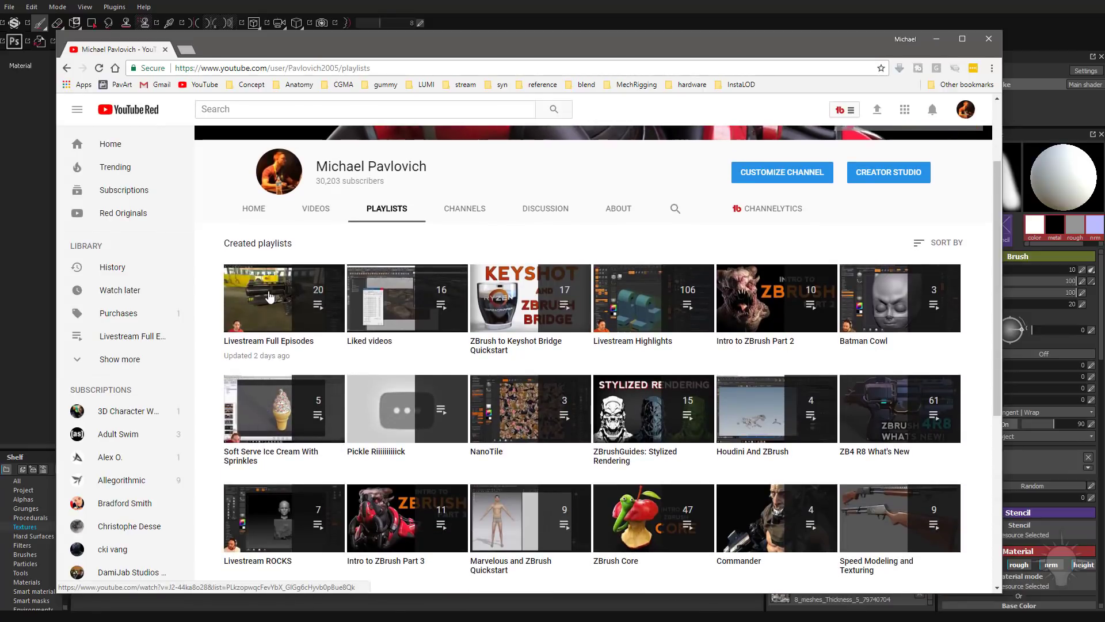
pyautogui.moveTo(299, 306)
pyautogui.click(269, 340)
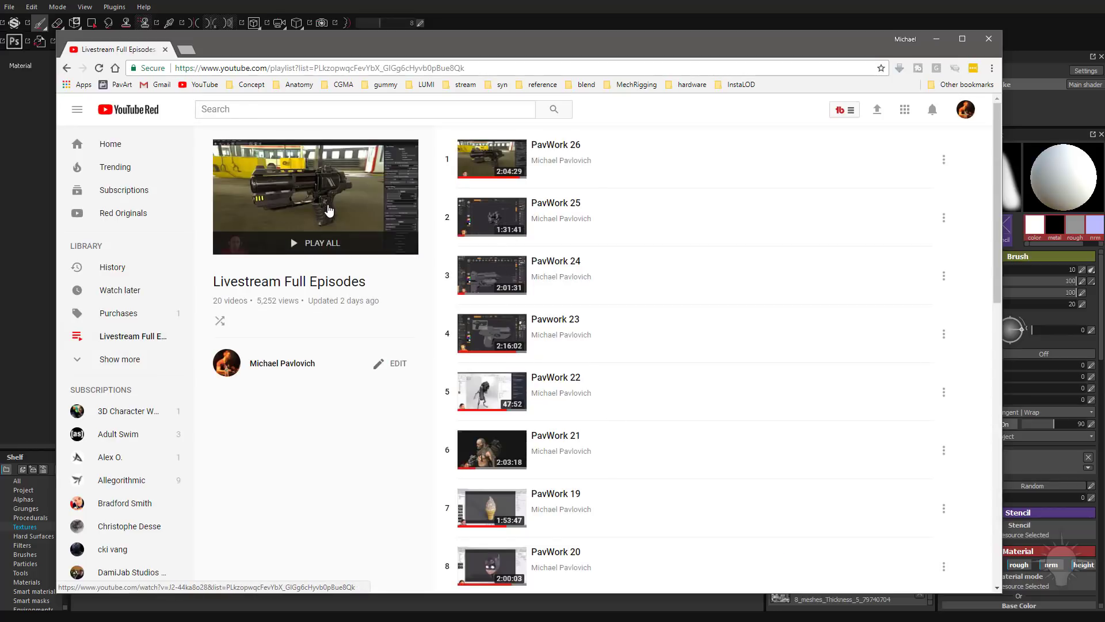
# Return to the pistol project and raise the brush Hardness from 0 to 0.405.
pyautogui.hotkey('alt', 'Tab')
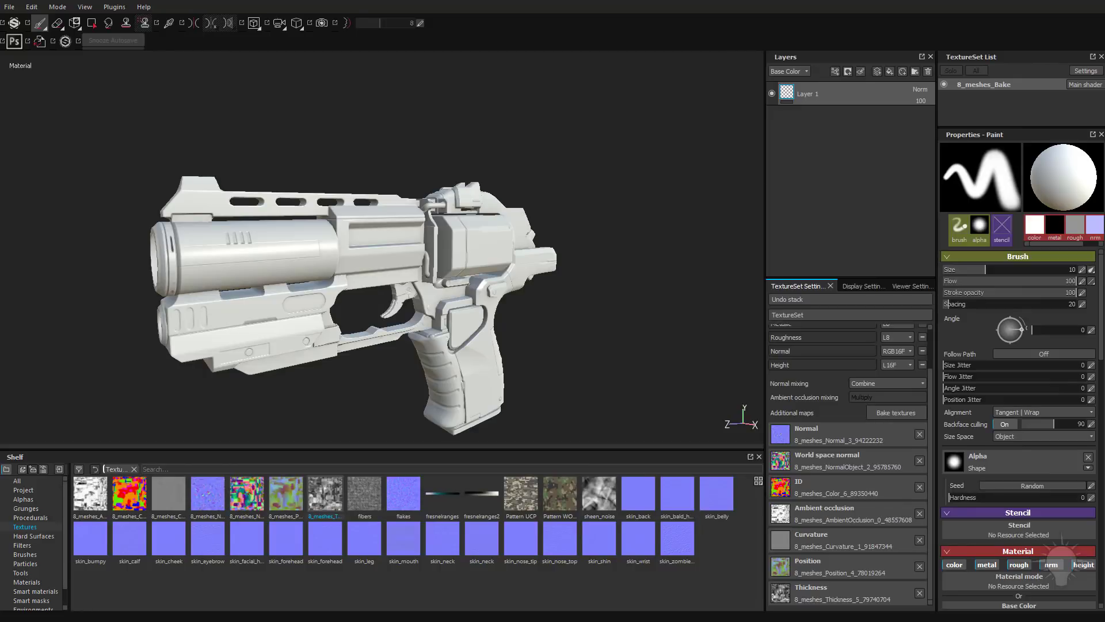
pyautogui.moveTo(263, 269)
pyautogui.keyDown('alt'); pyautogui.mouseDown()
pyautogui.moveTo(345, 236)
pyautogui.moveTo(439, 141)
pyautogui.moveTo(552, 152)
pyautogui.moveTo(507, 167)
pyautogui.mouseUp(); pyautogui.keyUp('alt')
pyautogui.keyDown('ctrl'); pyautogui.moveTo(506, 167); pyautogui.dragTo(506, 144, button='right'); pyautogui.keyUp('ctrl')
pyautogui.keyDown('alt'); pyautogui.moveTo(506, 167); pyautogui.dragTo(508, 245); pyautogui.keyUp('alt')
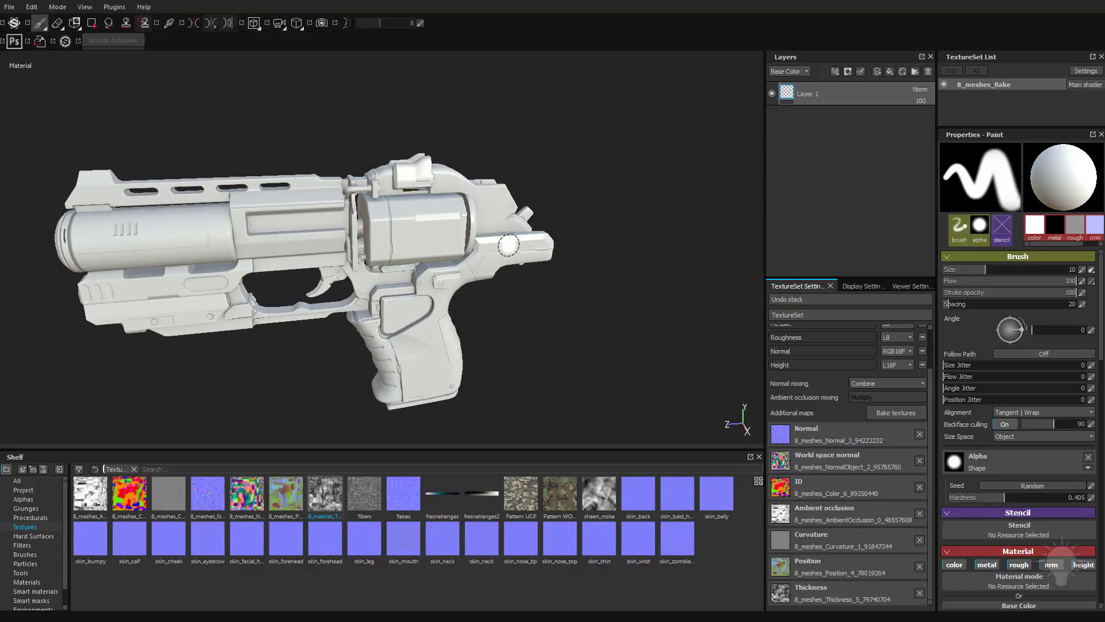